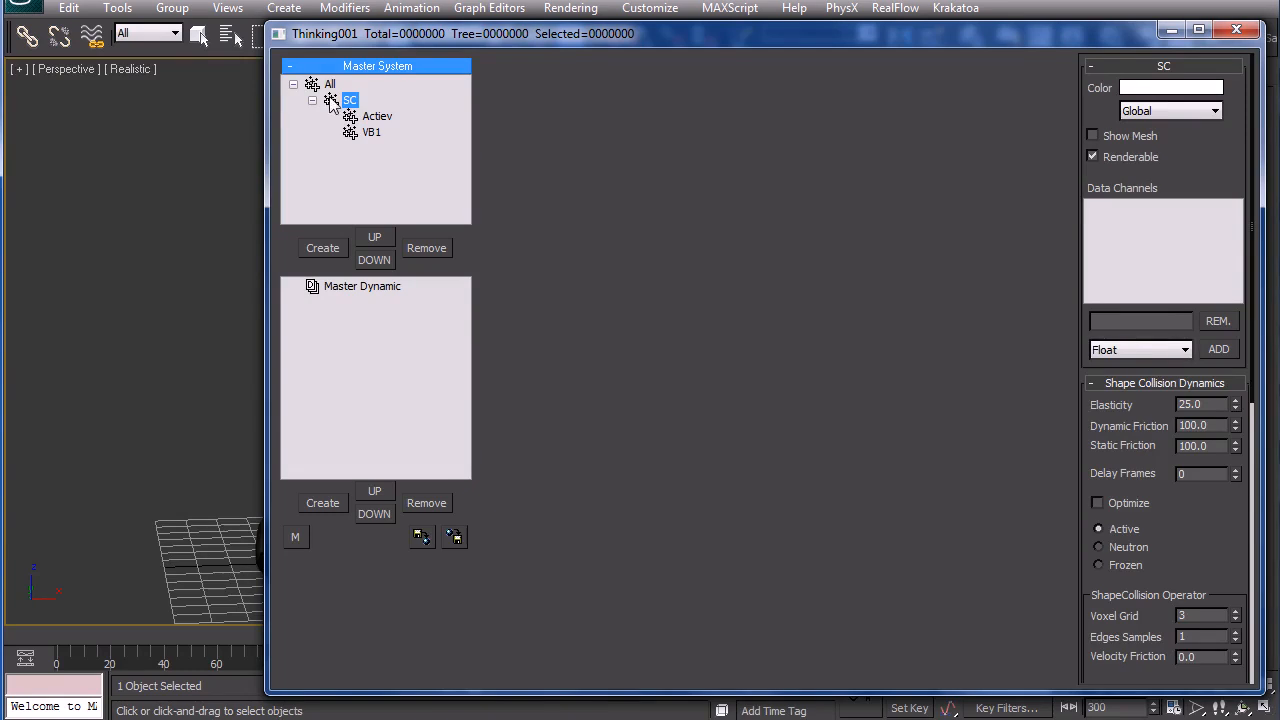
# - Create two particle groups directly under All and name them Floor and Character
pyautogui.click(322, 248)
pyautogui.click(322, 248)
pyautogui.click(359, 150)
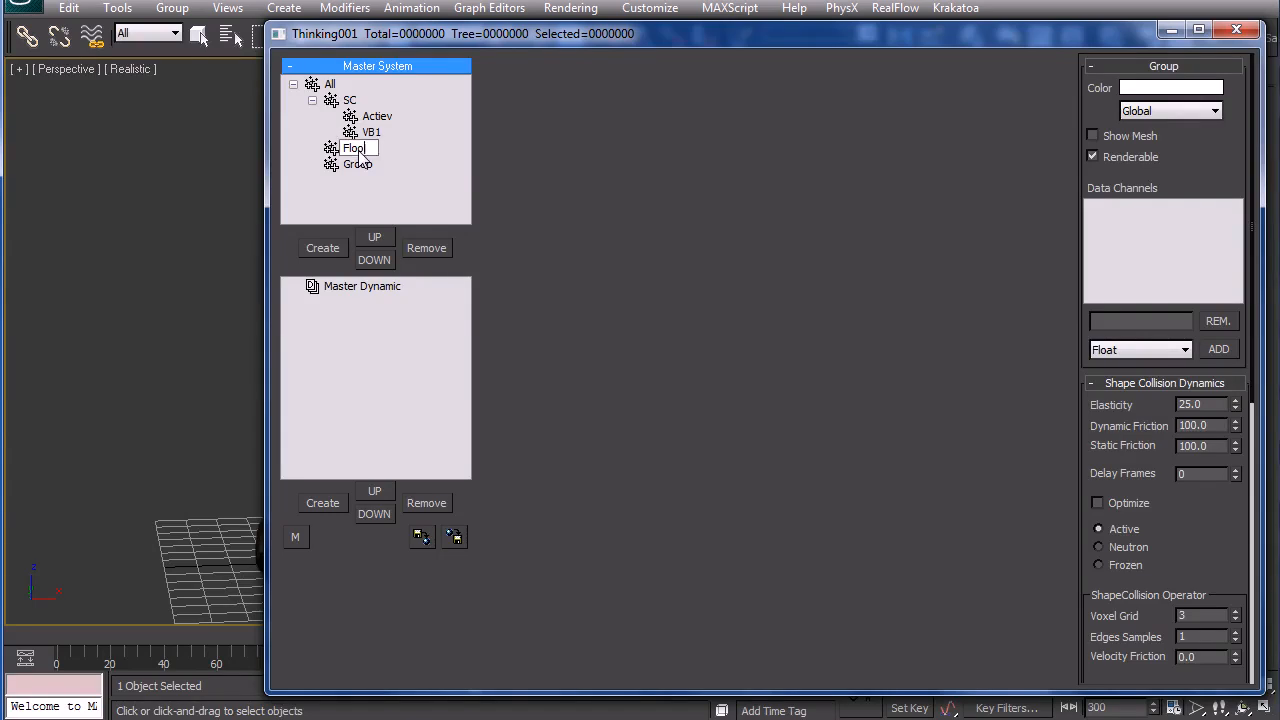
pyautogui.click(363, 166)
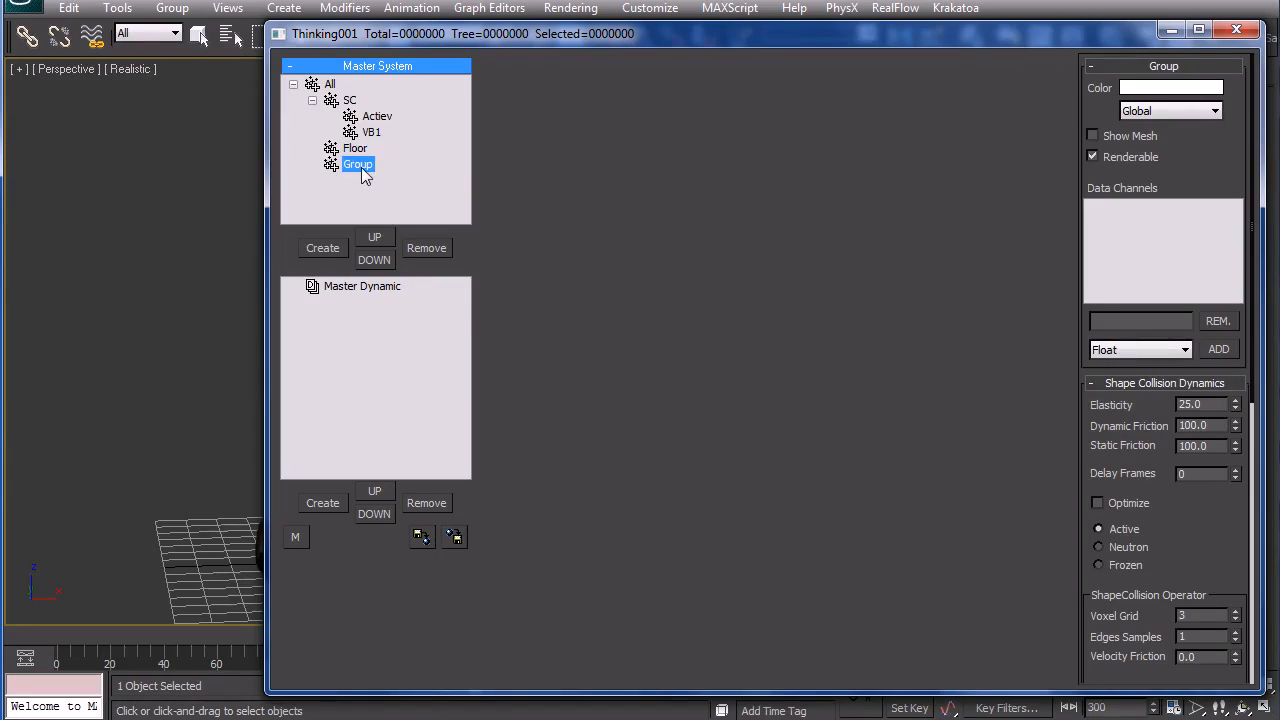
pyautogui.write('Character')
# - Create a dynamic set under Master Dynamic and name it Main
pyautogui.click(357, 289)
pyautogui.click(328, 503)
pyautogui.click(365, 308)
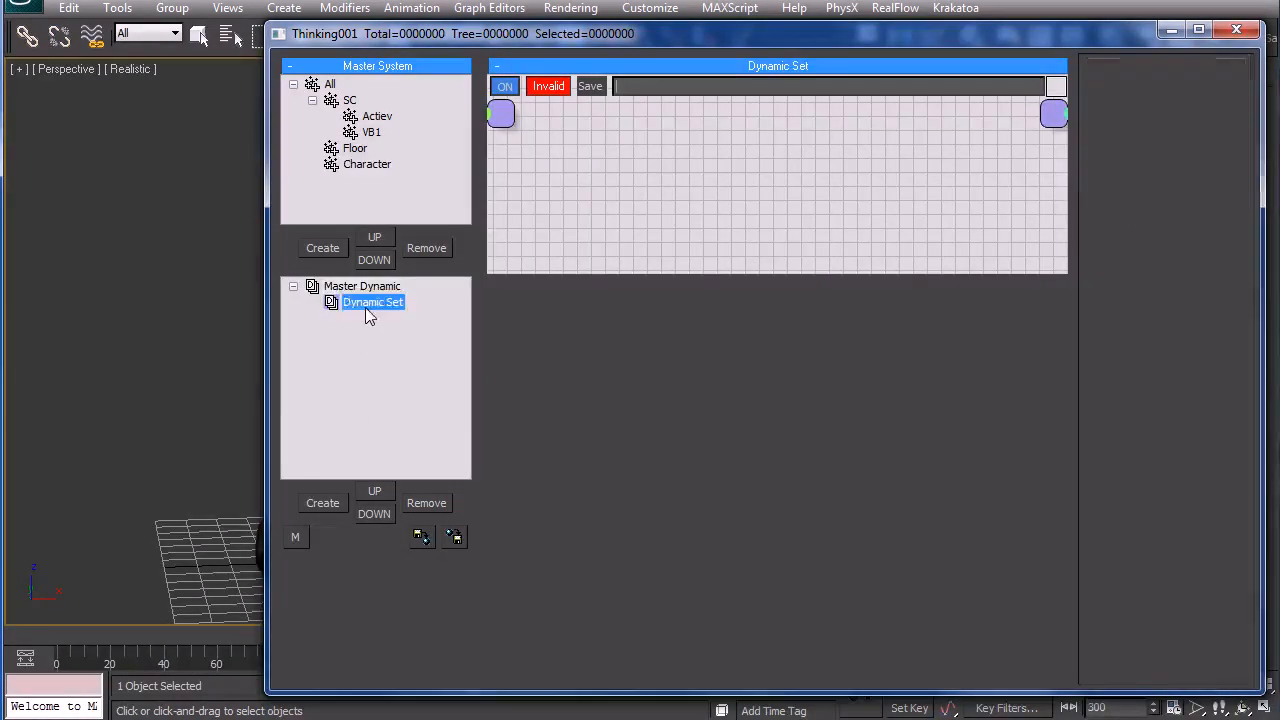
pyautogui.click(365, 307)
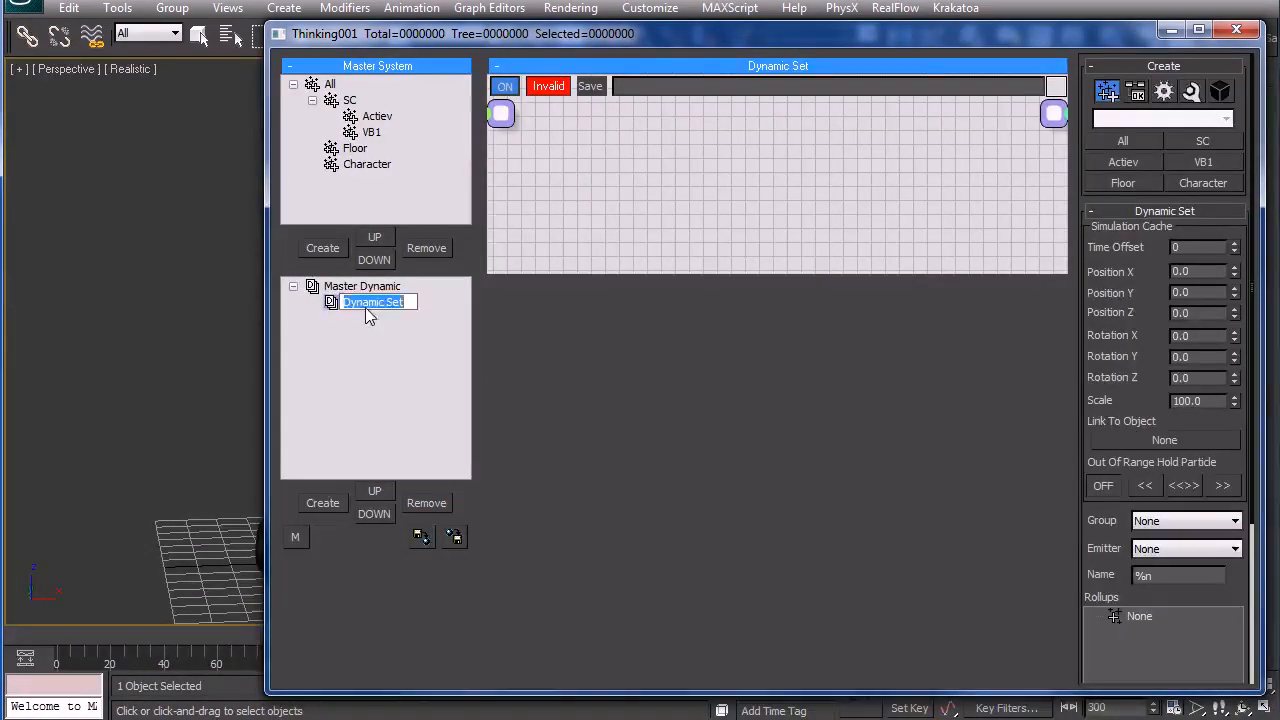
pyautogui.write('Main')
pyautogui.press('Return')
# - Create a nested dynamic set under Main and name it O2P
pyautogui.click(336, 509)
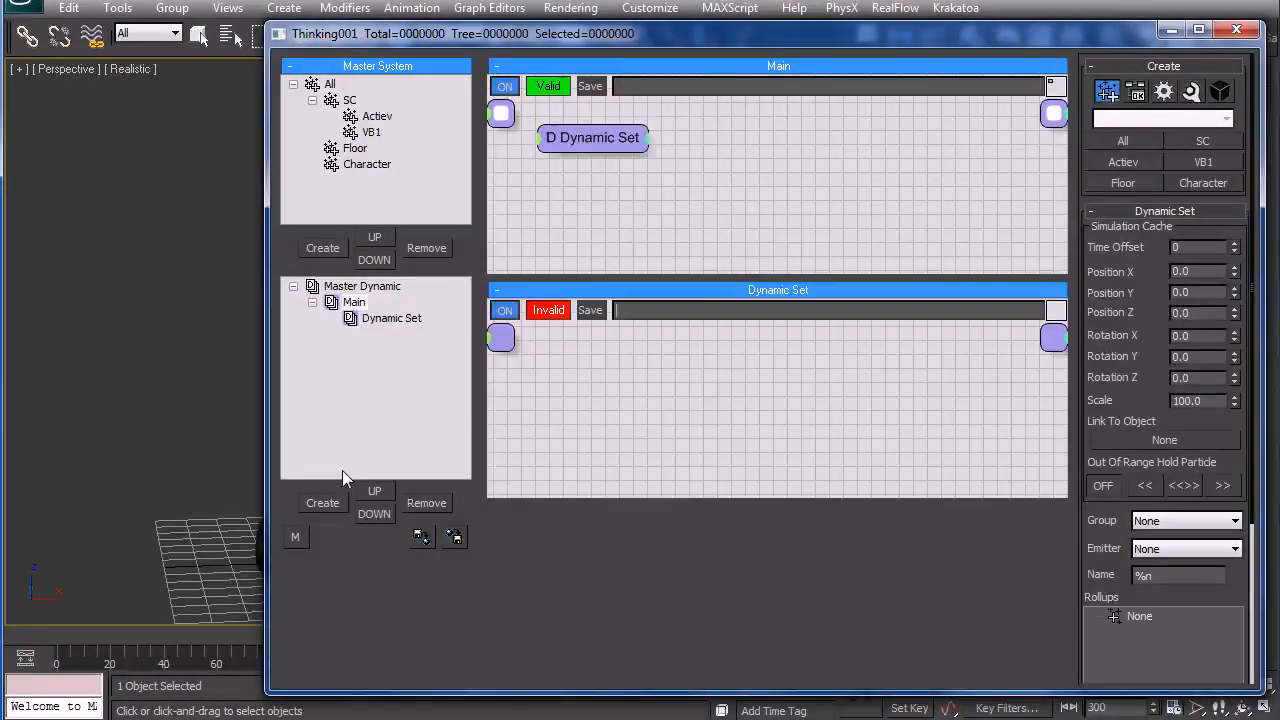
pyautogui.click(386, 317)
pyautogui.click(386, 317)
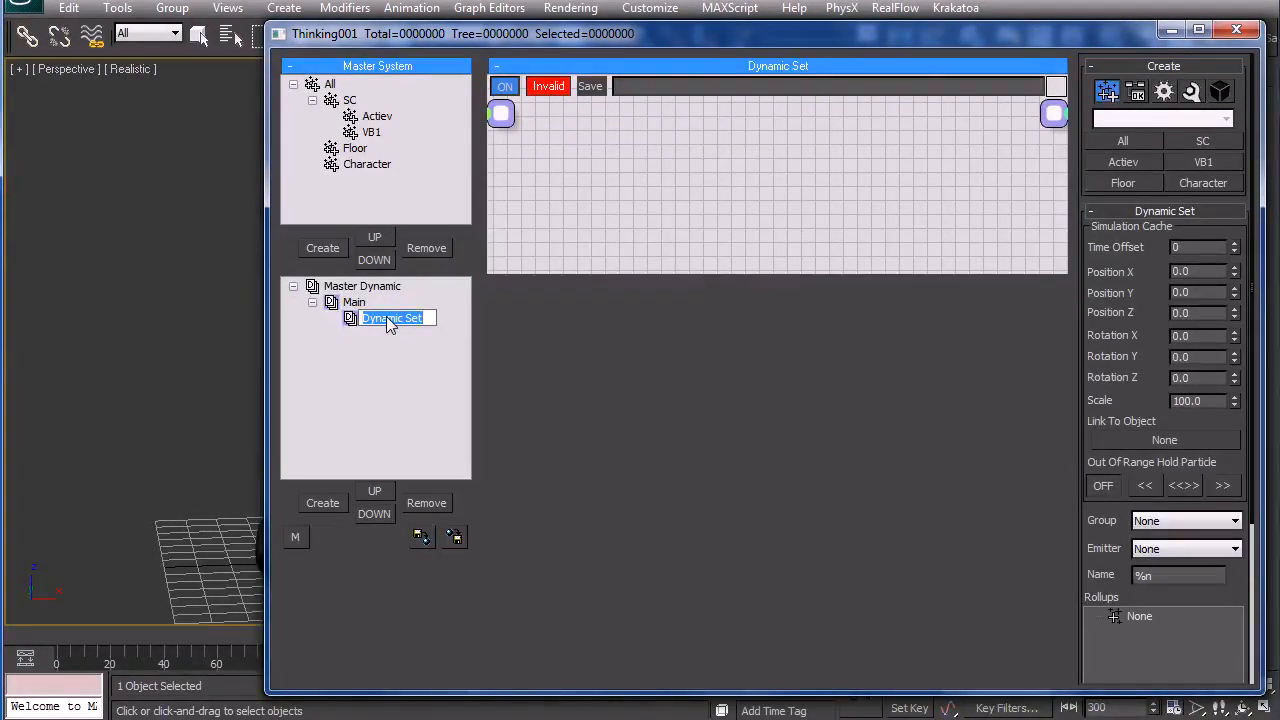
pyautogui.write('O2P')
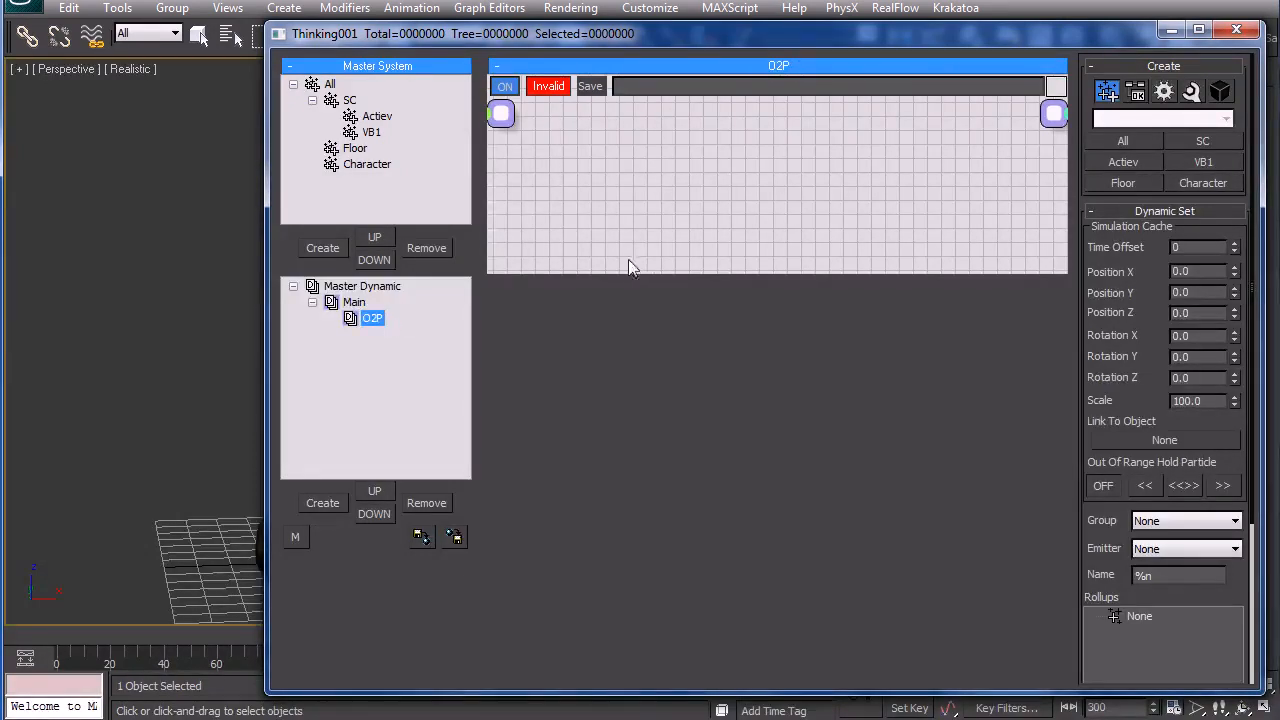
# - Add an Obj.To Particle generator operator to the O2P set and enlarge the set's node canvas
pyautogui.rightClick(482, 146)
pyautogui.rightClick(571, 151)
pyautogui.moveTo(690, 205)
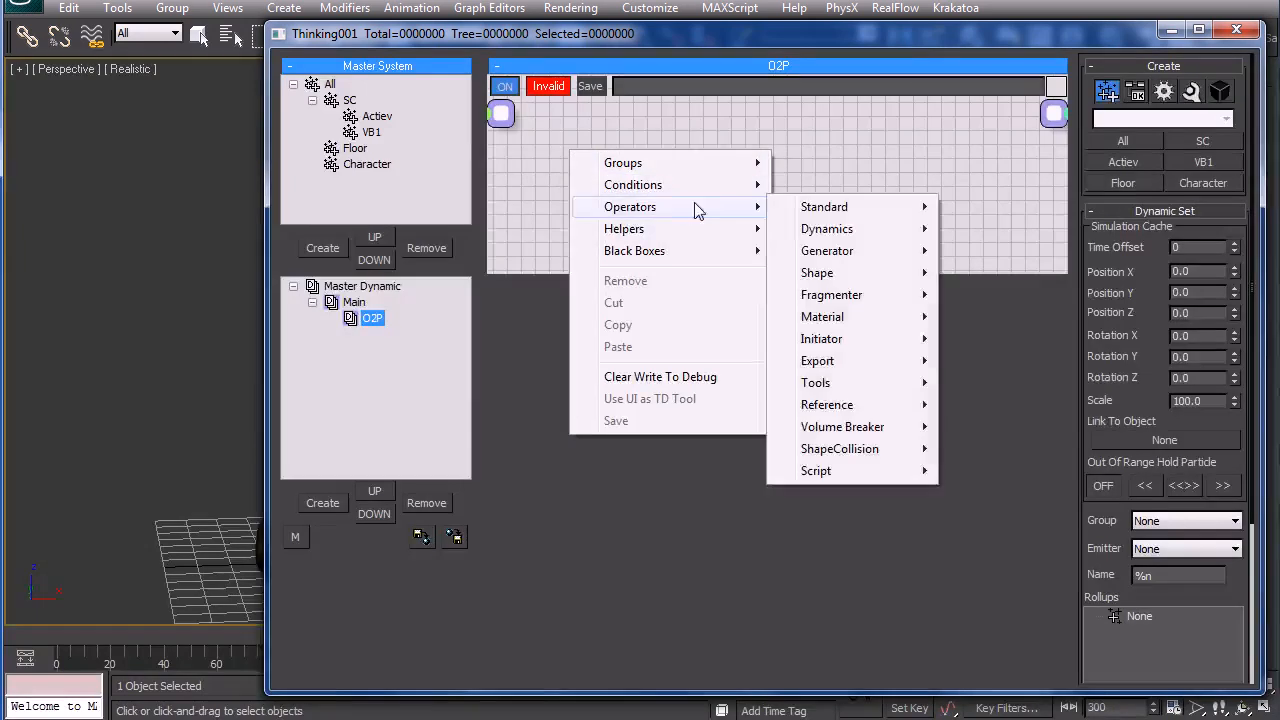
pyautogui.moveTo(826, 256)
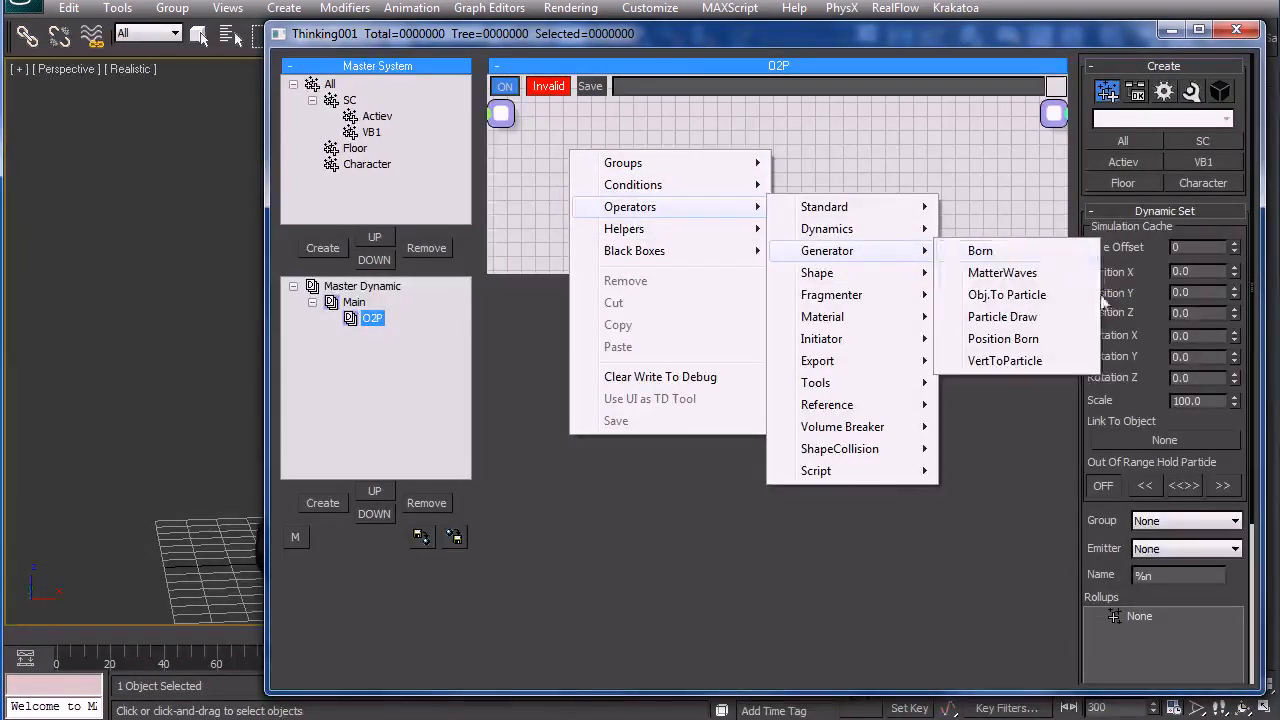
pyautogui.click(990, 292)
pyautogui.moveTo(777, 270); pyautogui.dragTo(777, 573)
pyautogui.moveTo(740, 316); pyautogui.dragTo(776, 313)
# - Pick the seated character mesh sportive09_m_highpoly as the operator's object and assign it to the Character group
pyautogui.click(1104, 350)
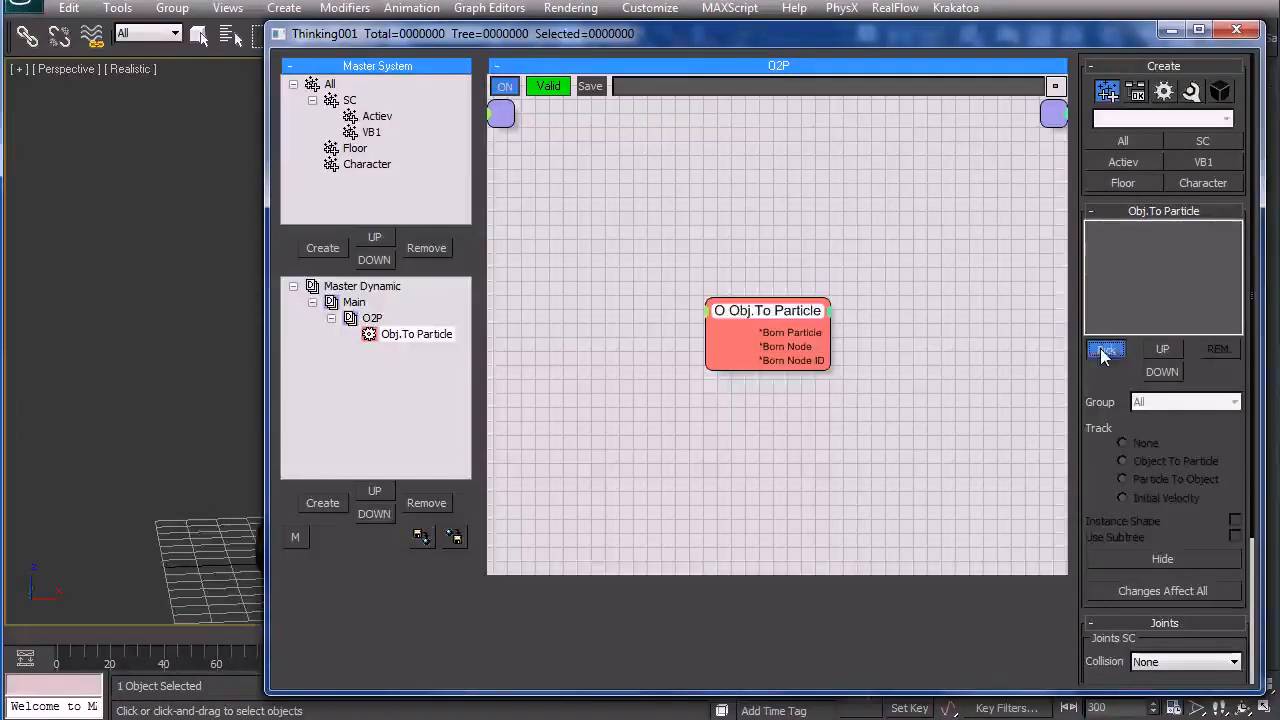
pyautogui.moveTo(176, 392); pyautogui.dragTo(120, 410, button='middle')
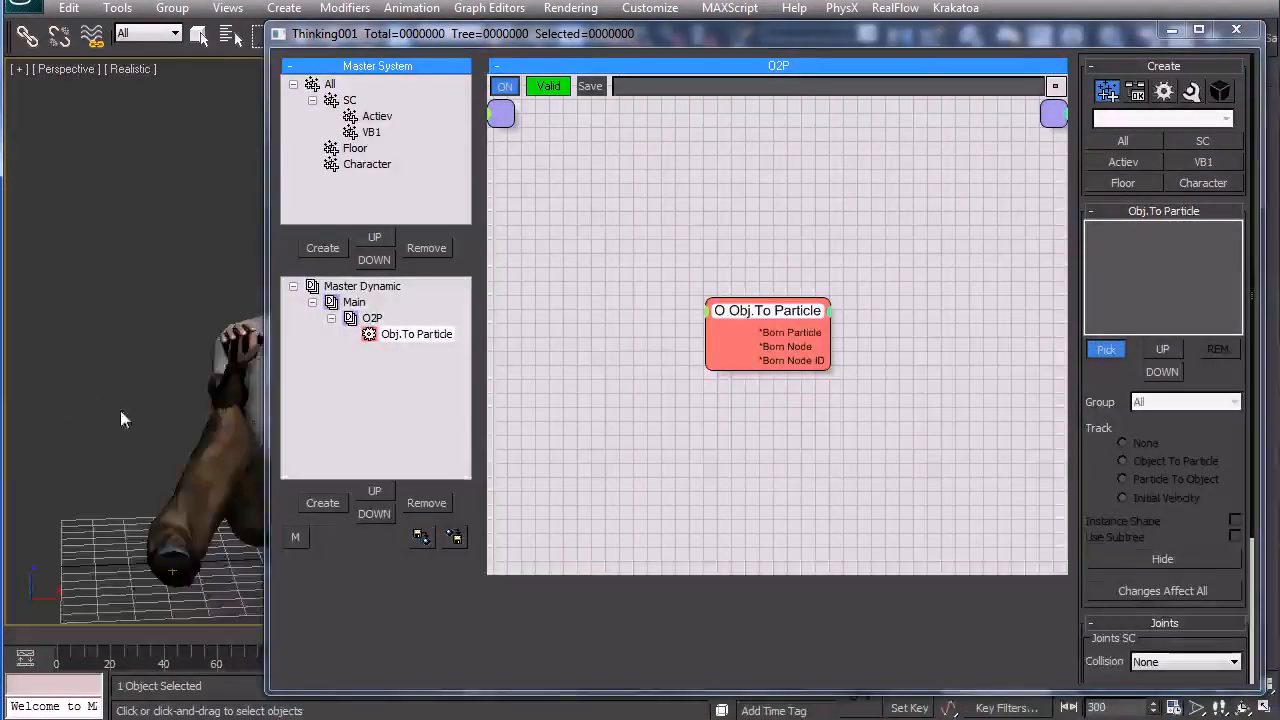
pyautogui.click(217, 358)
pyautogui.click(1127, 230)
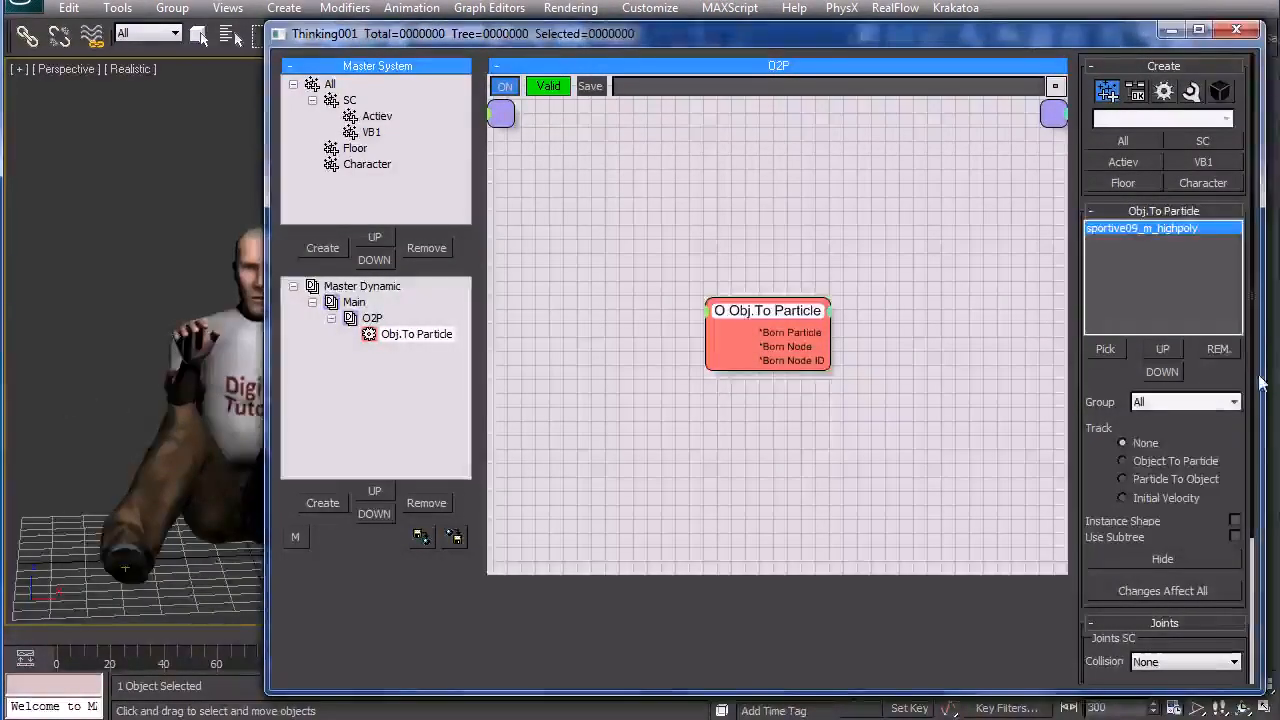
pyautogui.click(1225, 403)
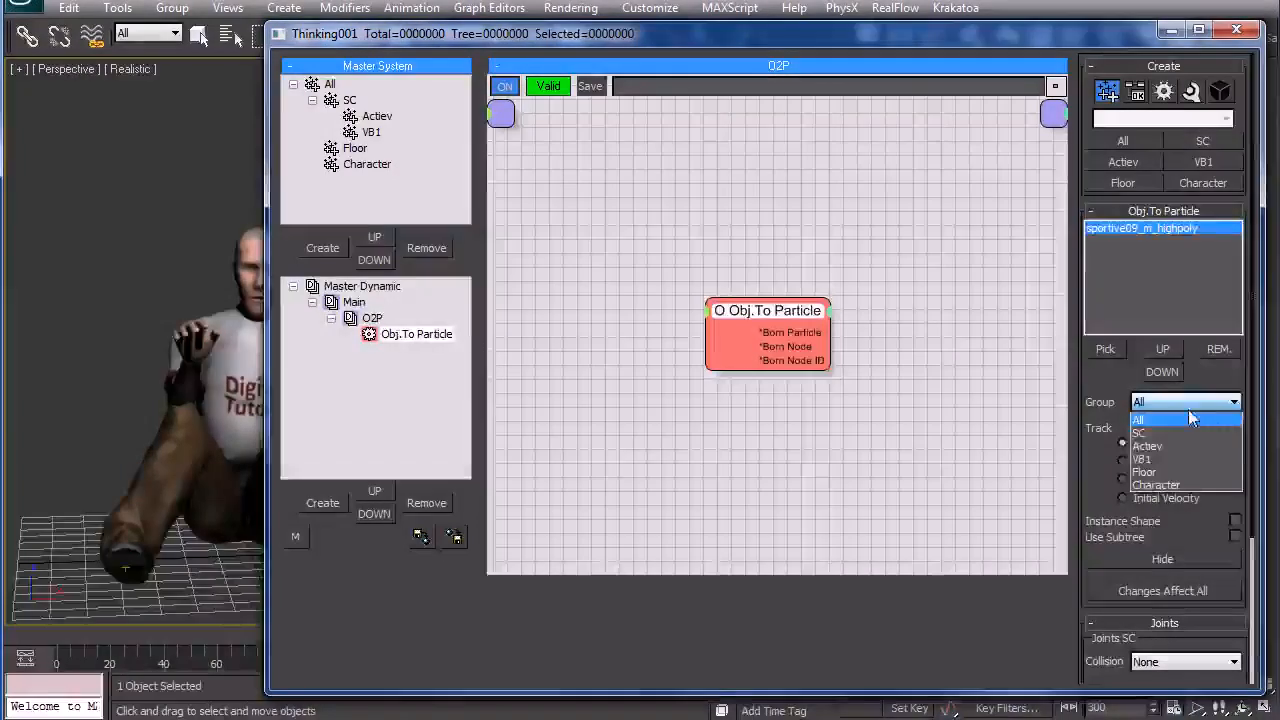
pyautogui.click(1156, 485)
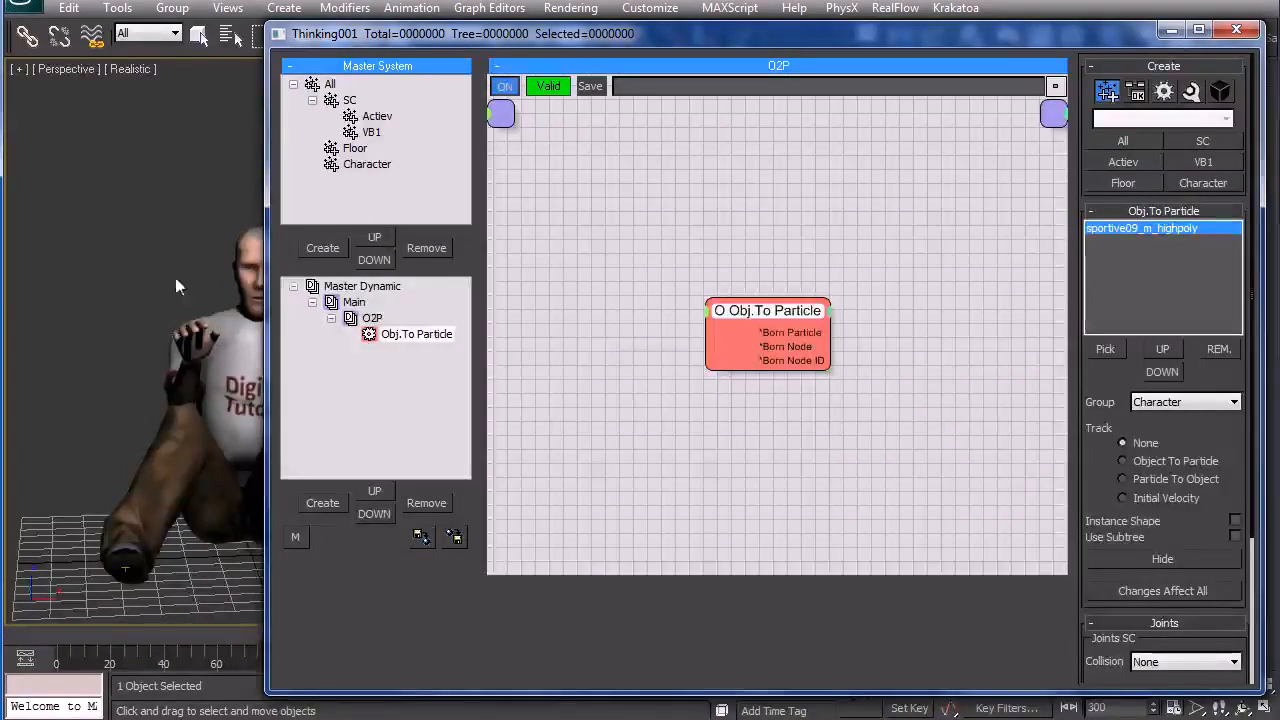
# - Set the character's tracking to Object To Particle, enable Instance Shape, and hide the original mesh
pyautogui.moveTo(757, 312); pyautogui.dragTo(737, 211)
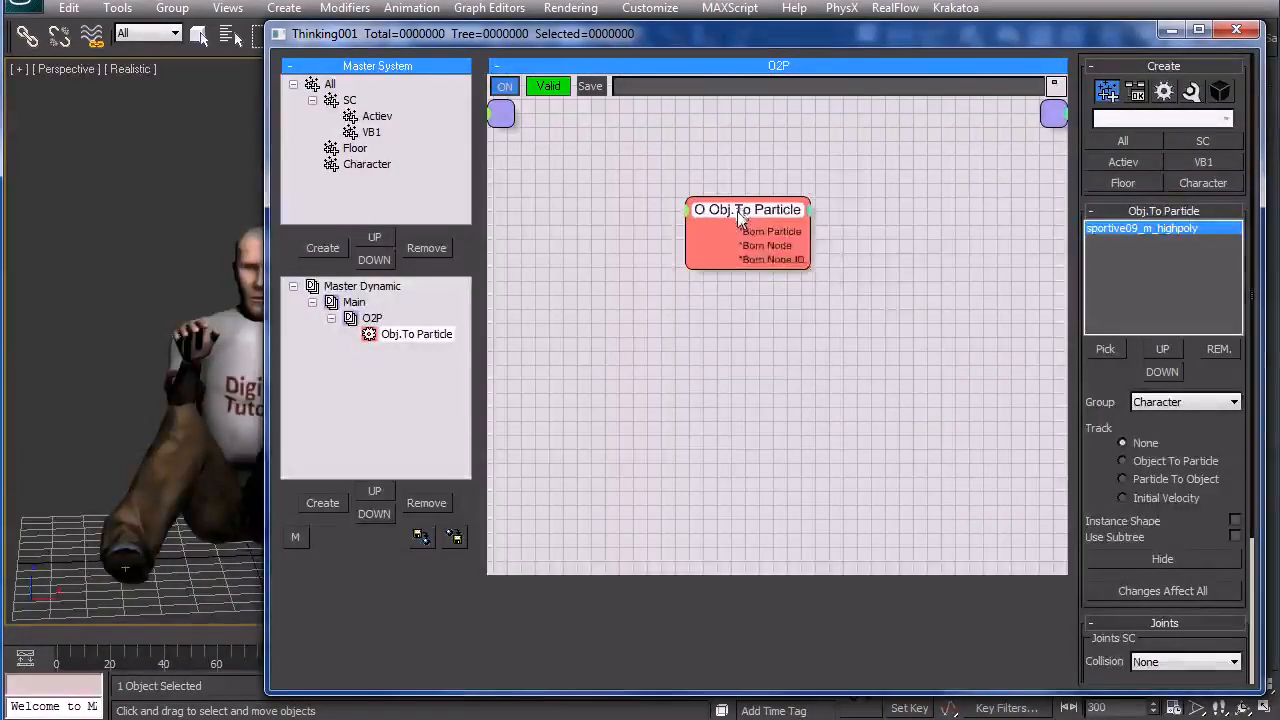
pyautogui.scroll(-3, 1180, 395)
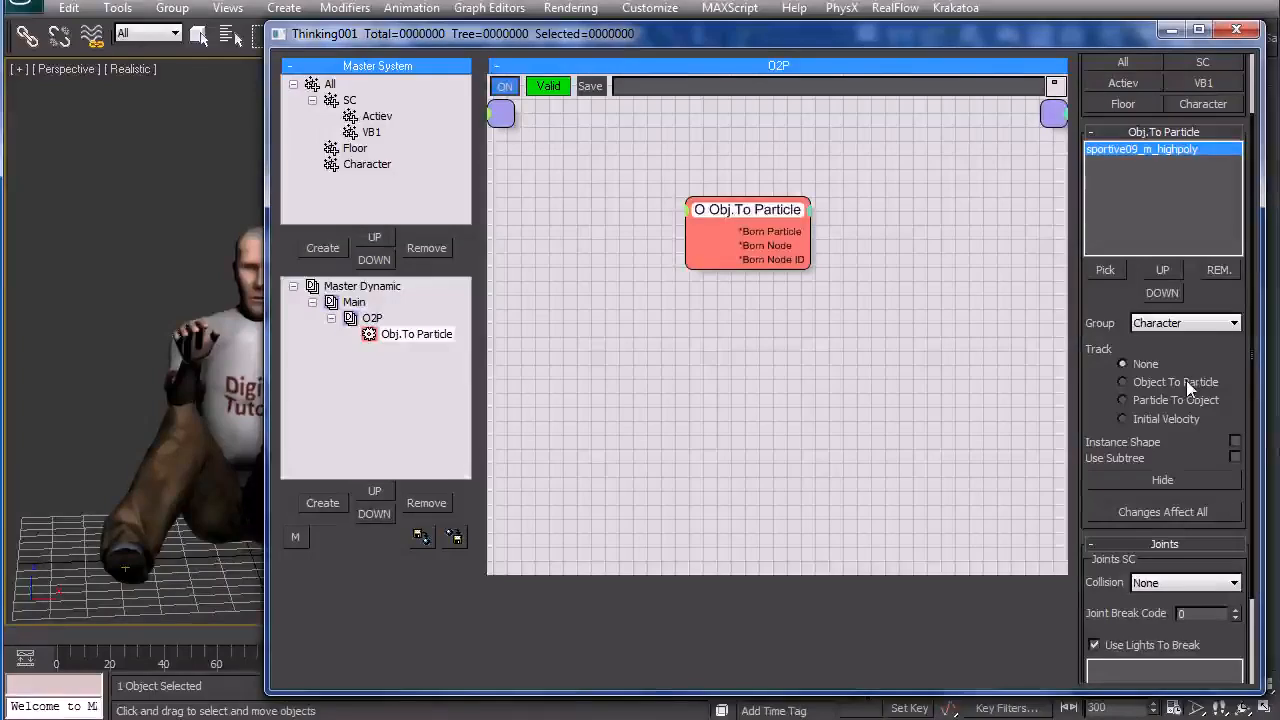
pyautogui.click(1186, 380)
pyautogui.click(1235, 442)
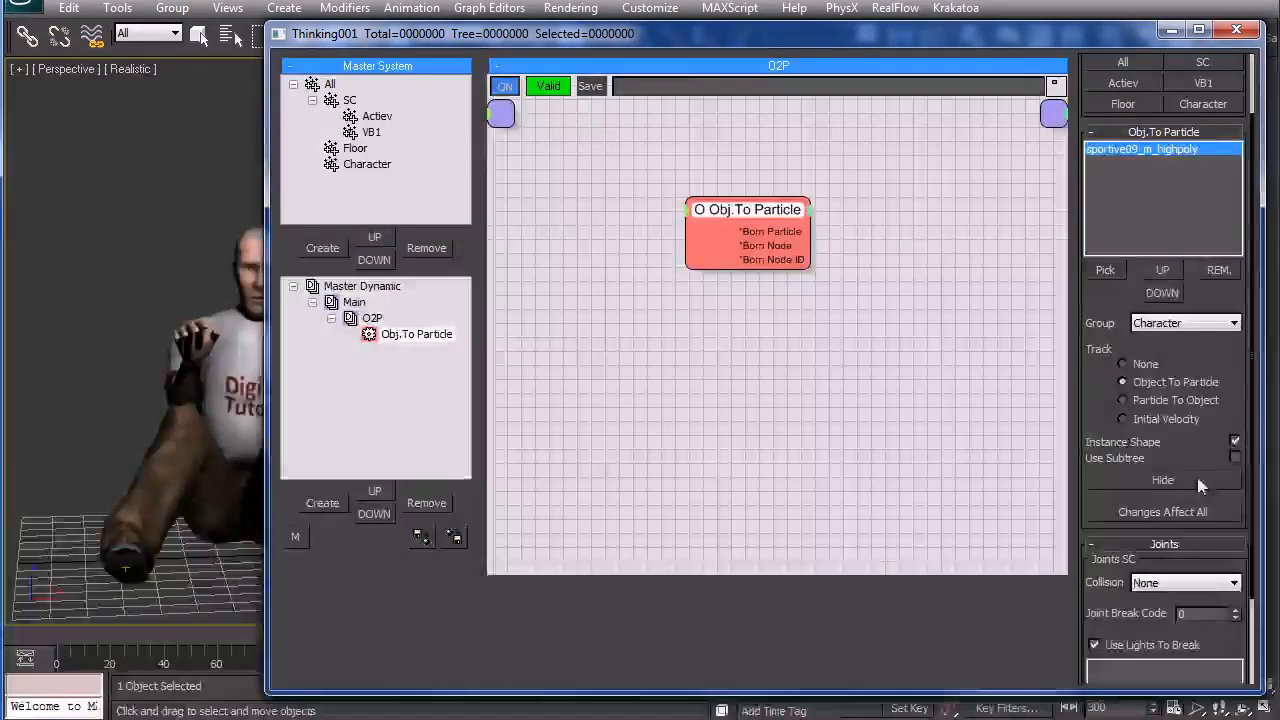
pyautogui.click(1197, 478)
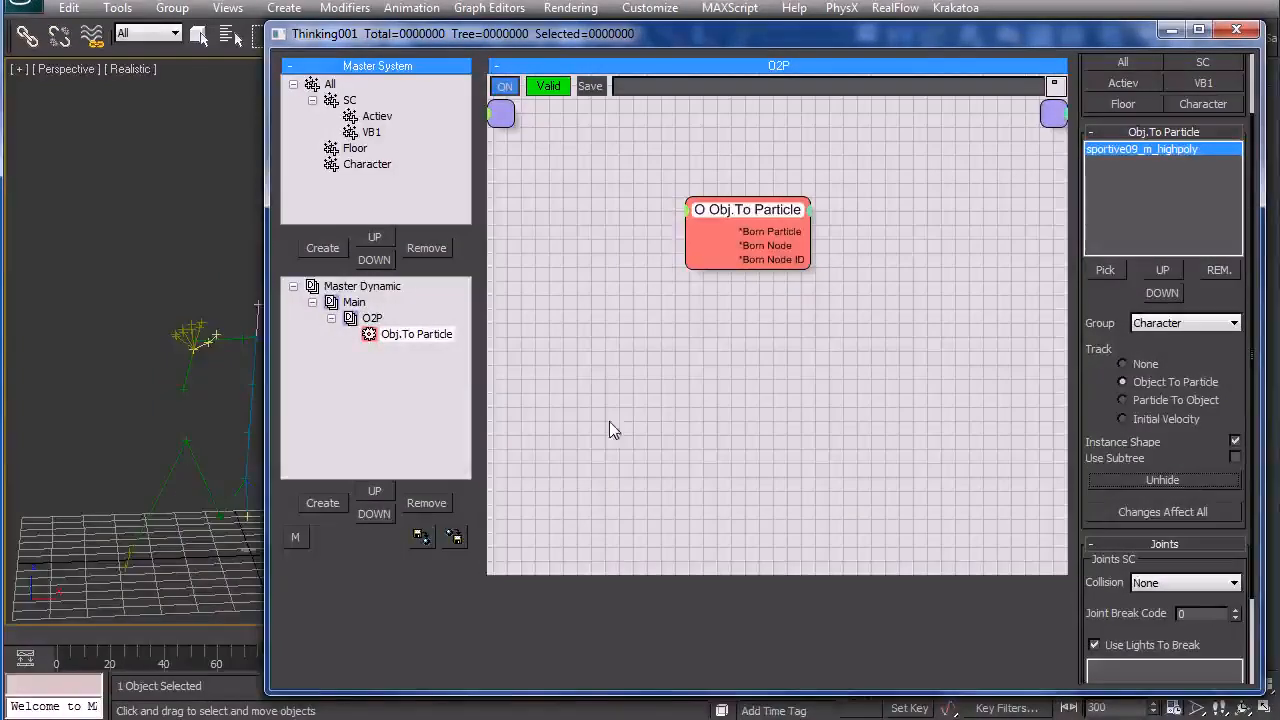
# - Minimize the particle editor and hide the character's skeleton in the viewport
pyautogui.click(1172, 33)
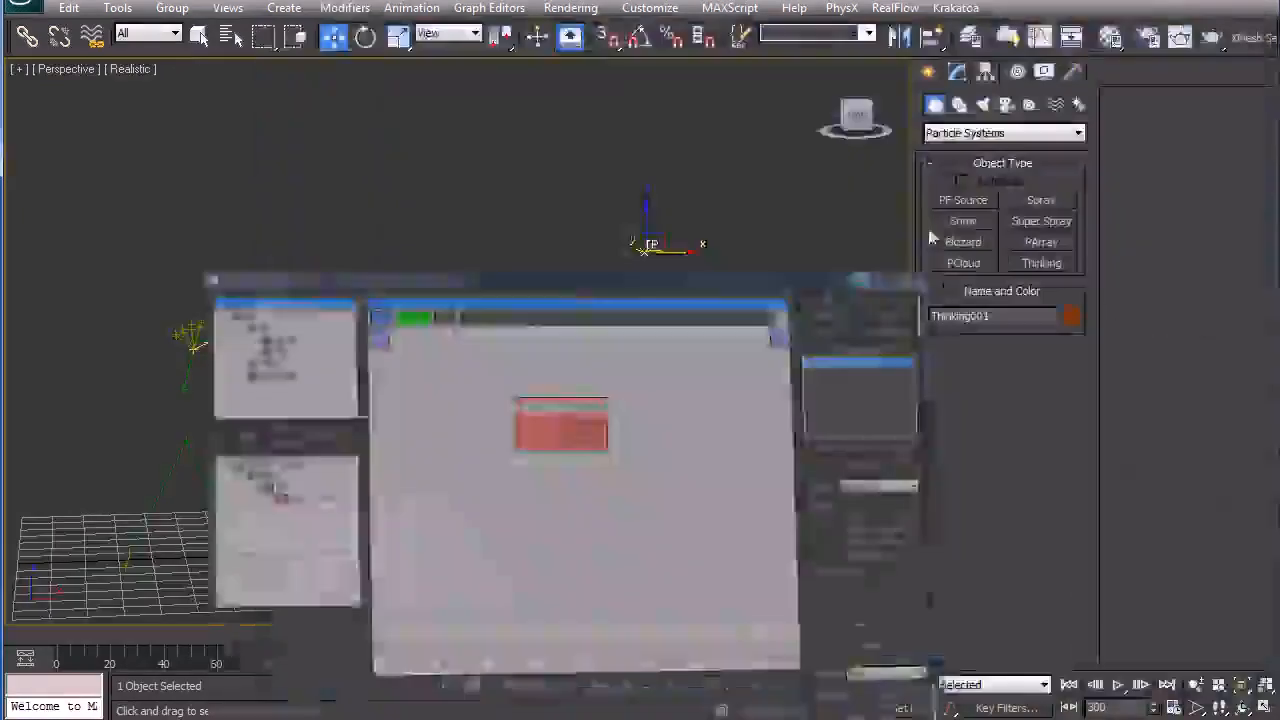
pyautogui.scroll(-6, 442, 433)
pyautogui.moveTo(459, 459); pyautogui.dragTo(600, 255, button='middle')
pyautogui.click(1017, 71)
pyautogui.click(936, 402)
# - Create a standard primitive box around the grid as a floor, about 1021 by 1021 with a height of about -31
pyautogui.click(927, 72)
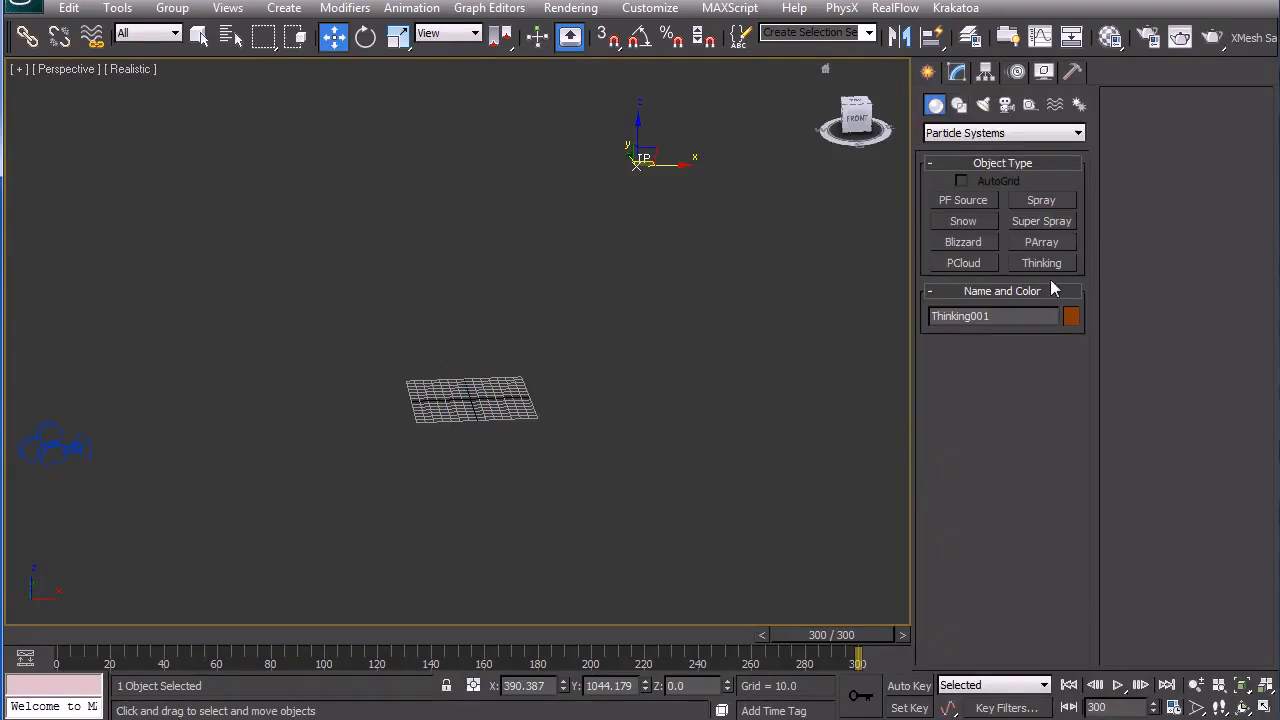
pyautogui.click(940, 132)
pyautogui.click(960, 148)
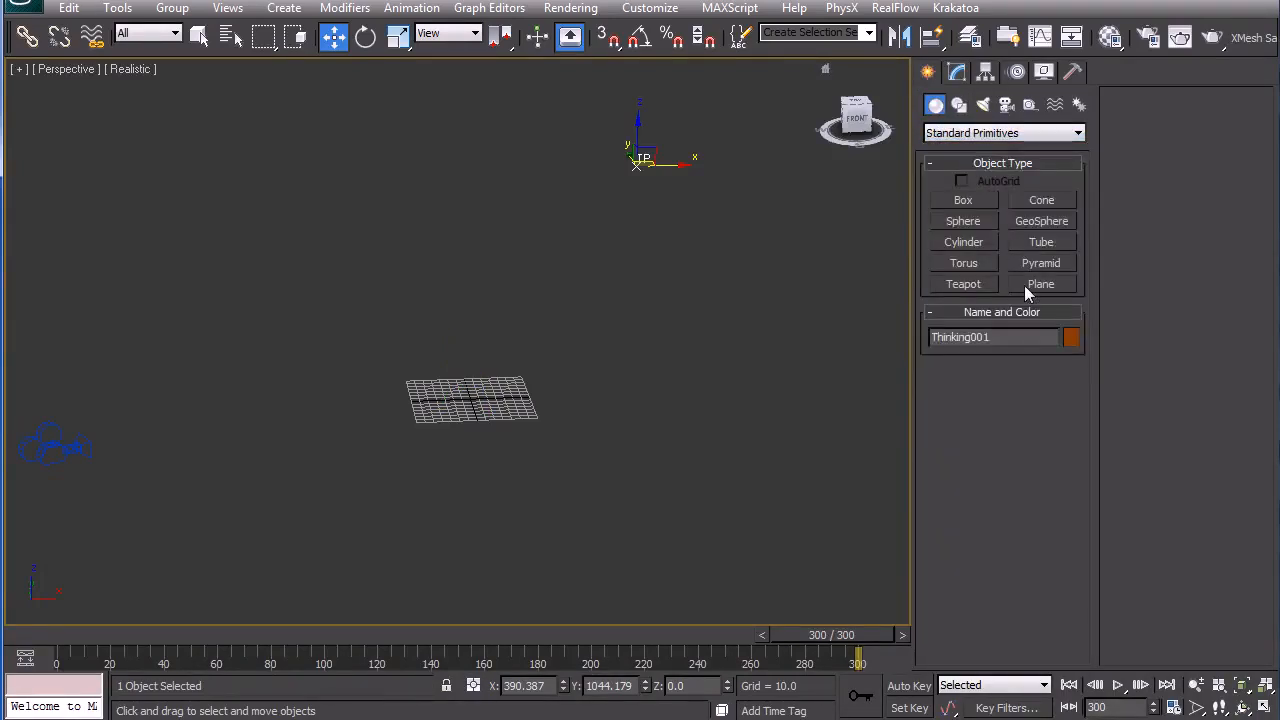
pyautogui.click(962, 201)
pyautogui.moveTo(485, 407); pyautogui.dragTo(902, 568)
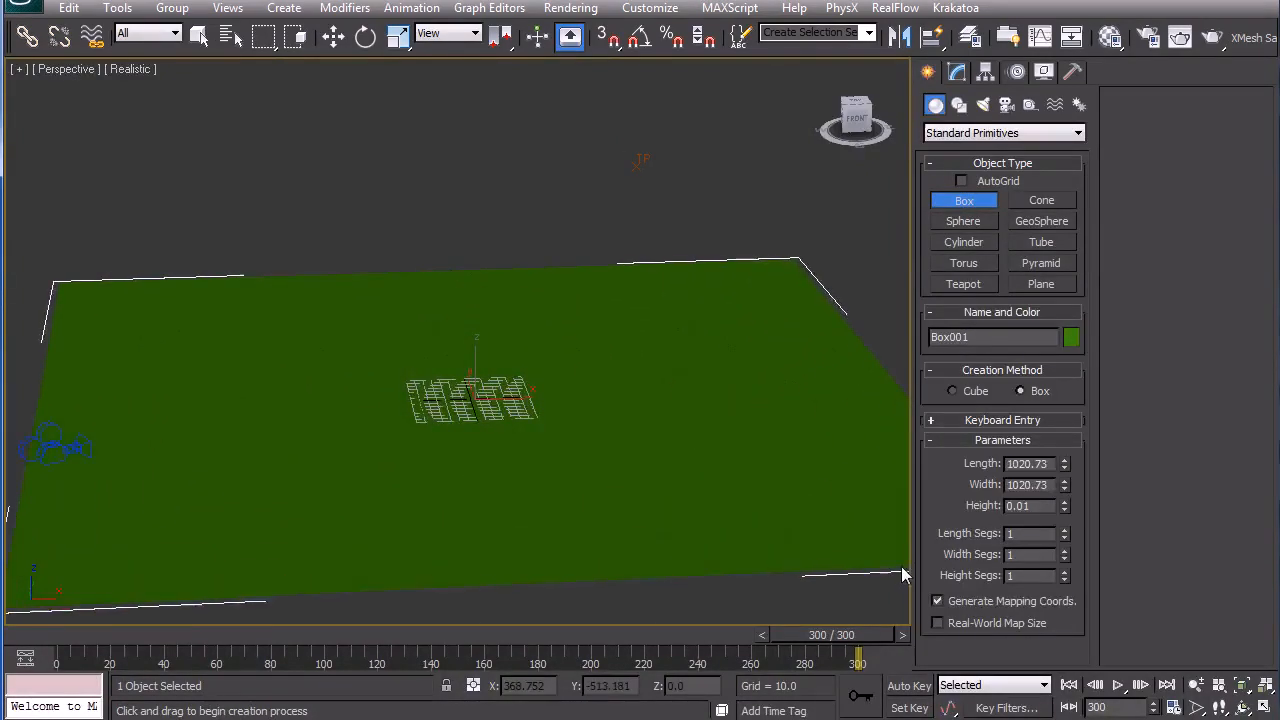
pyautogui.click(888, 598)
# - Color the floor box grey and move it along the X axis to about X 346
pyautogui.click(1071, 340)
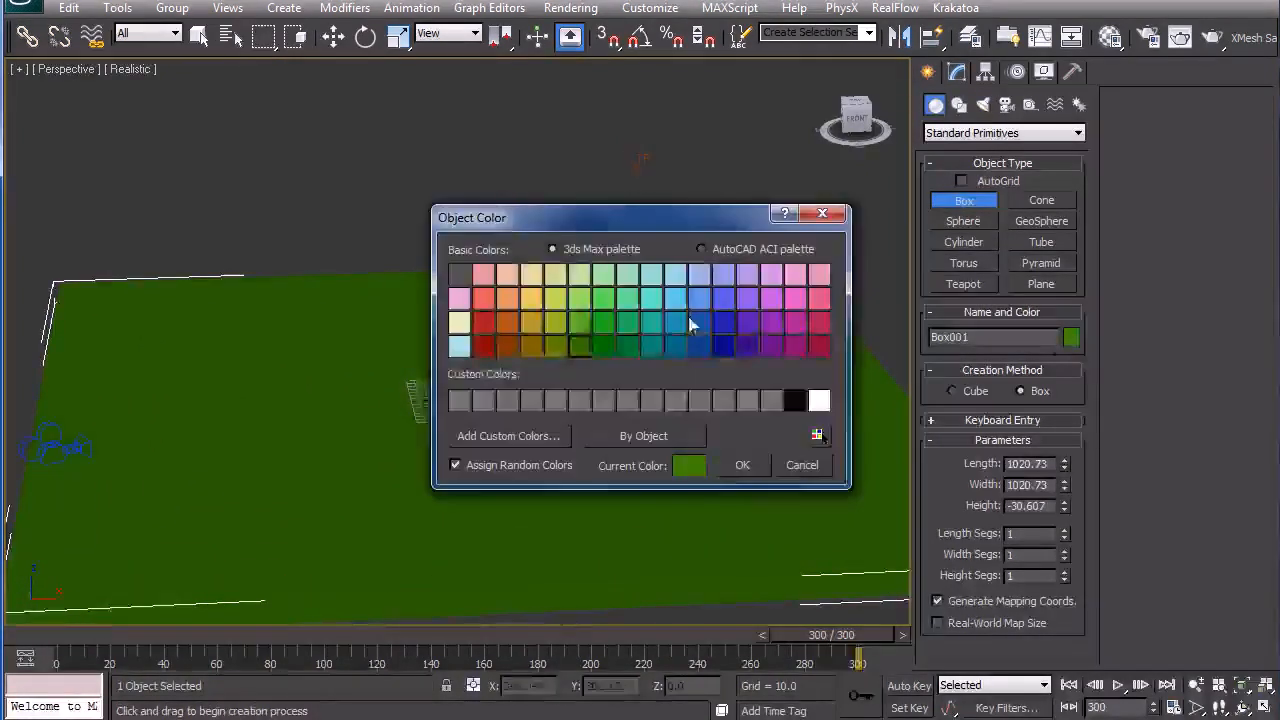
pyautogui.click(669, 400)
pyautogui.click(737, 464)
pyautogui.rightClick(575, 483)
pyautogui.moveTo(520, 408); pyautogui.dragTo(795, 430)
pyautogui.scroll(3, 794, 430)
pyautogui.moveTo(794, 430); pyautogui.dragTo(547, 188, button='middle')
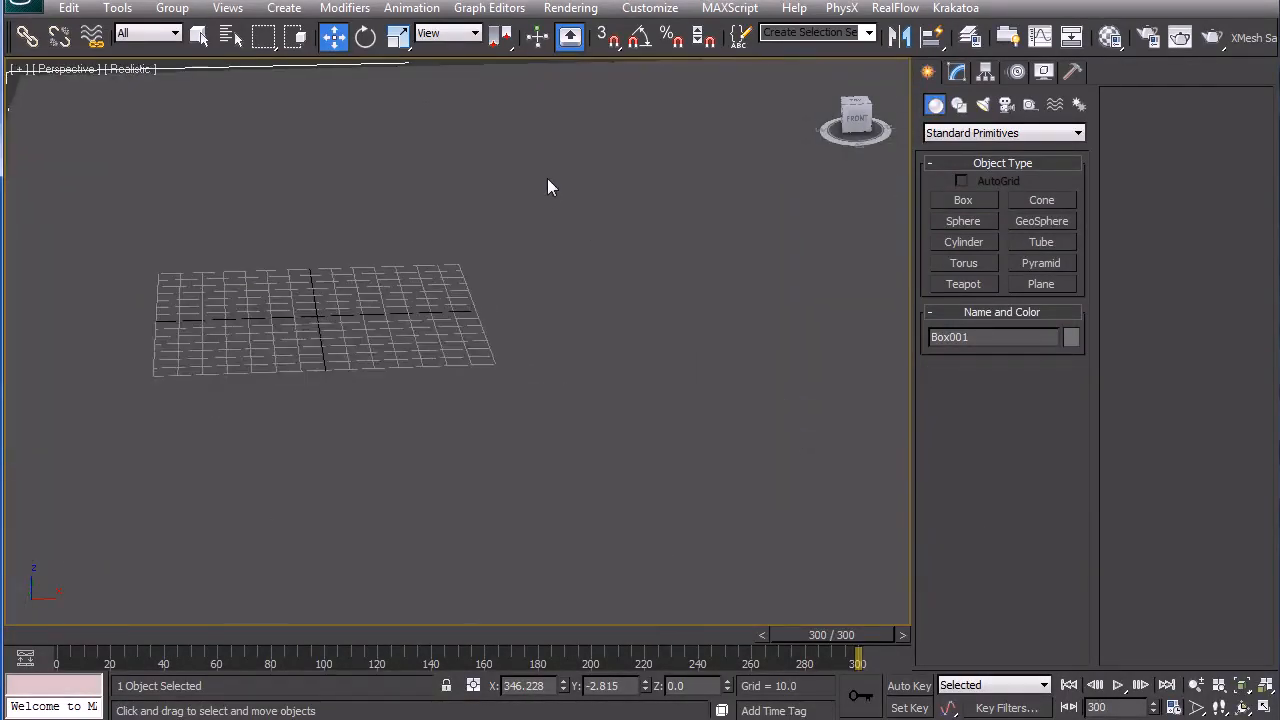
# - Select the Thinking001 particle system in the viewport and reopen its properties editor
pyautogui.scroll(-5, 547, 275)
pyautogui.moveTo(512, 136); pyautogui.dragTo(615, 201)
pyautogui.click(957, 72)
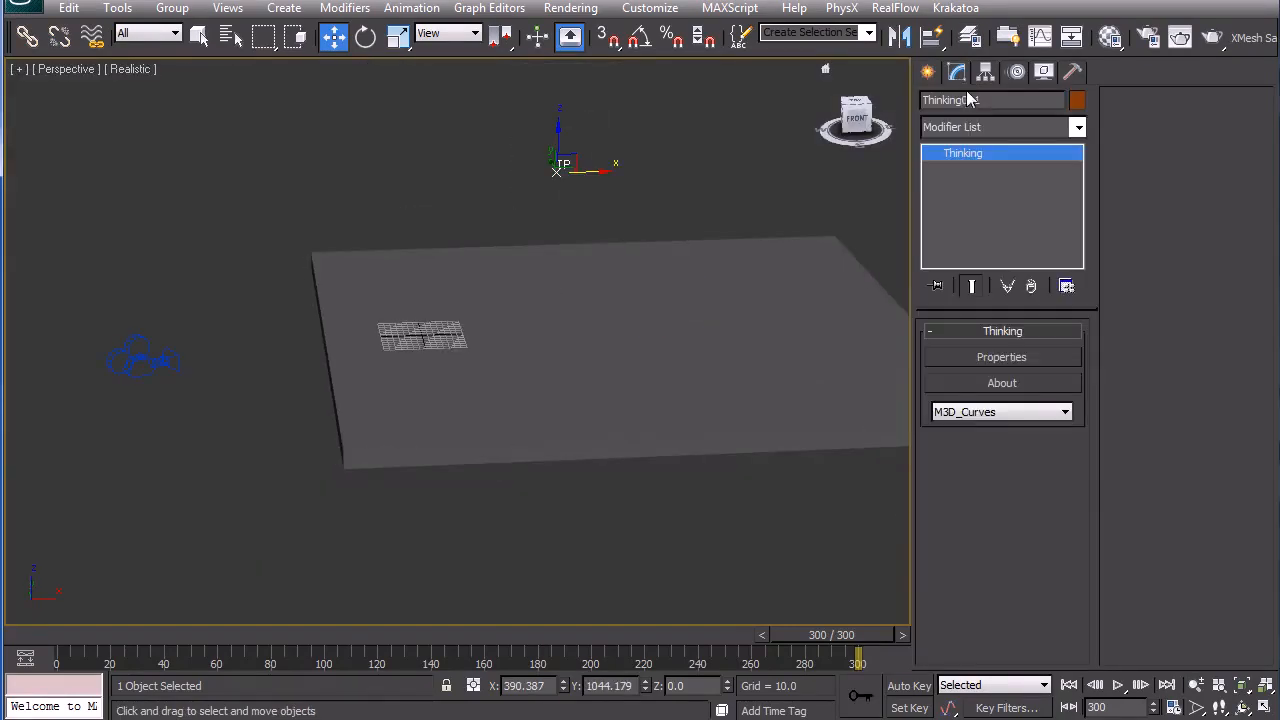
pyautogui.click(1001, 360)
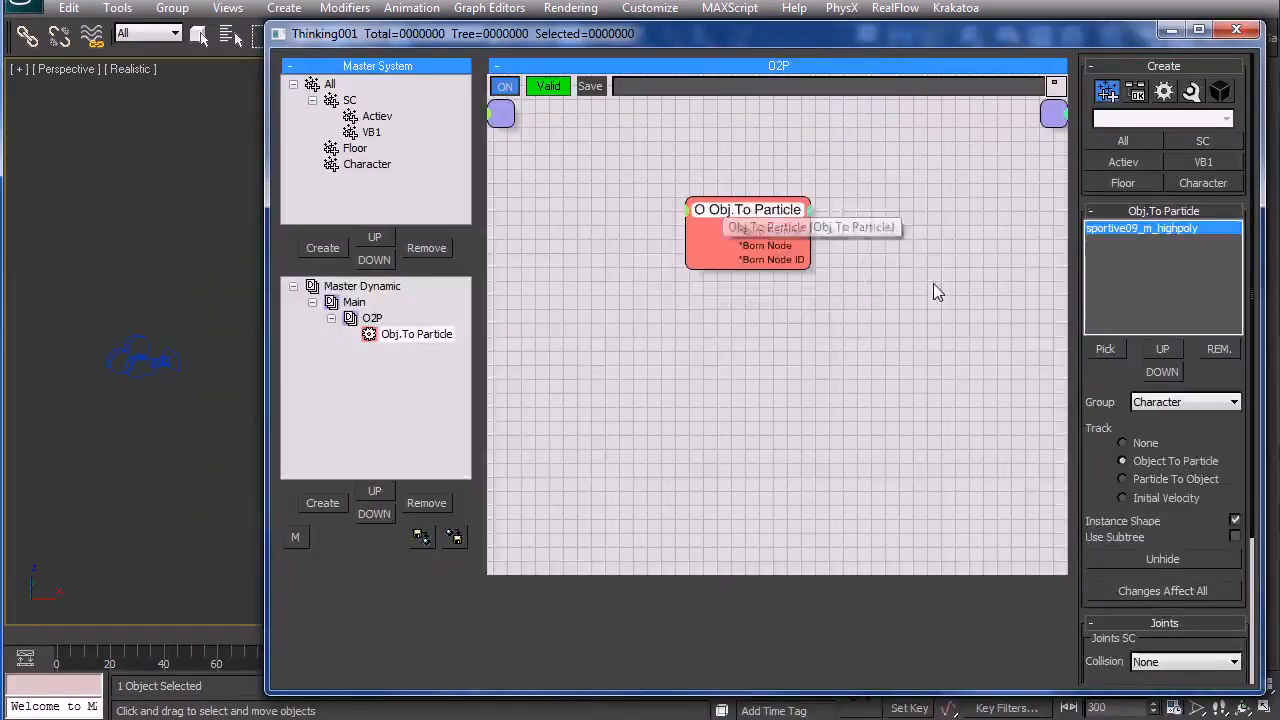
# - Duplicate the Obj.To Particle operator below the original and replace its character mesh with the floor box Box001
pyautogui.keyDown('shift'); pyautogui.moveTo(716, 209); pyautogui.dragTo(707, 345); pyautogui.keyUp('shift')
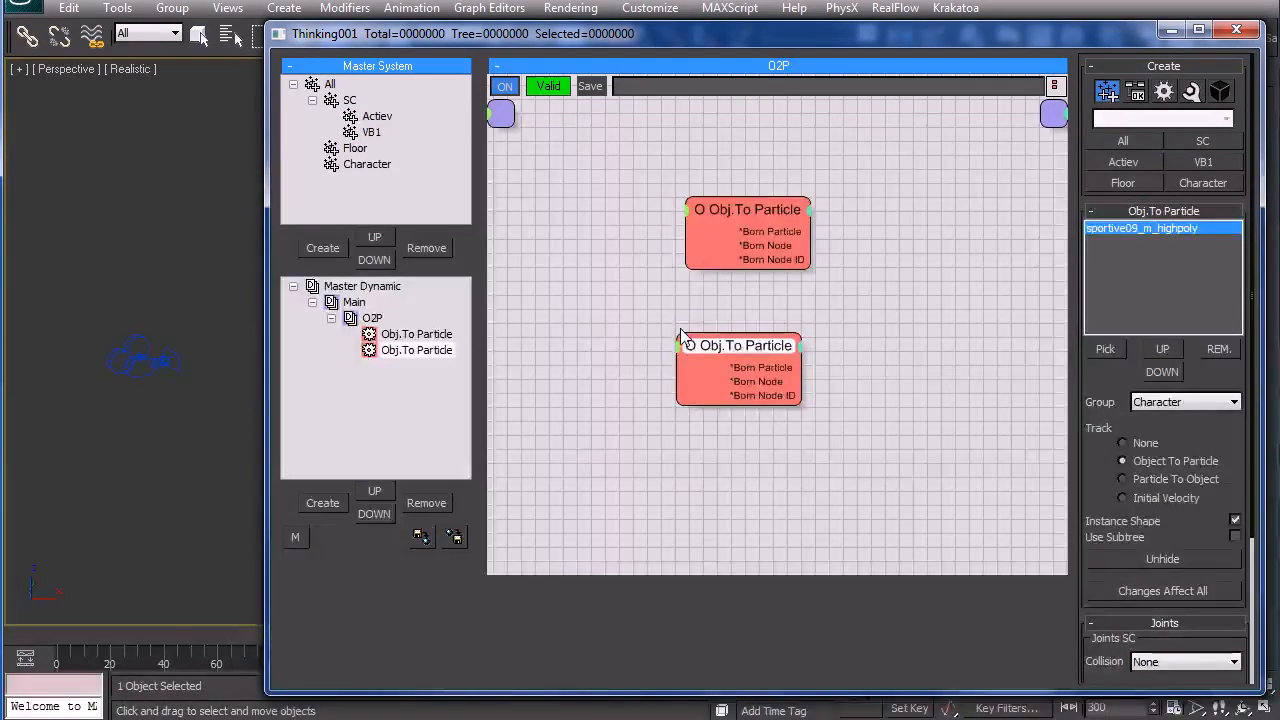
pyautogui.moveTo(1113, 382); pyautogui.dragTo(1140, 298)
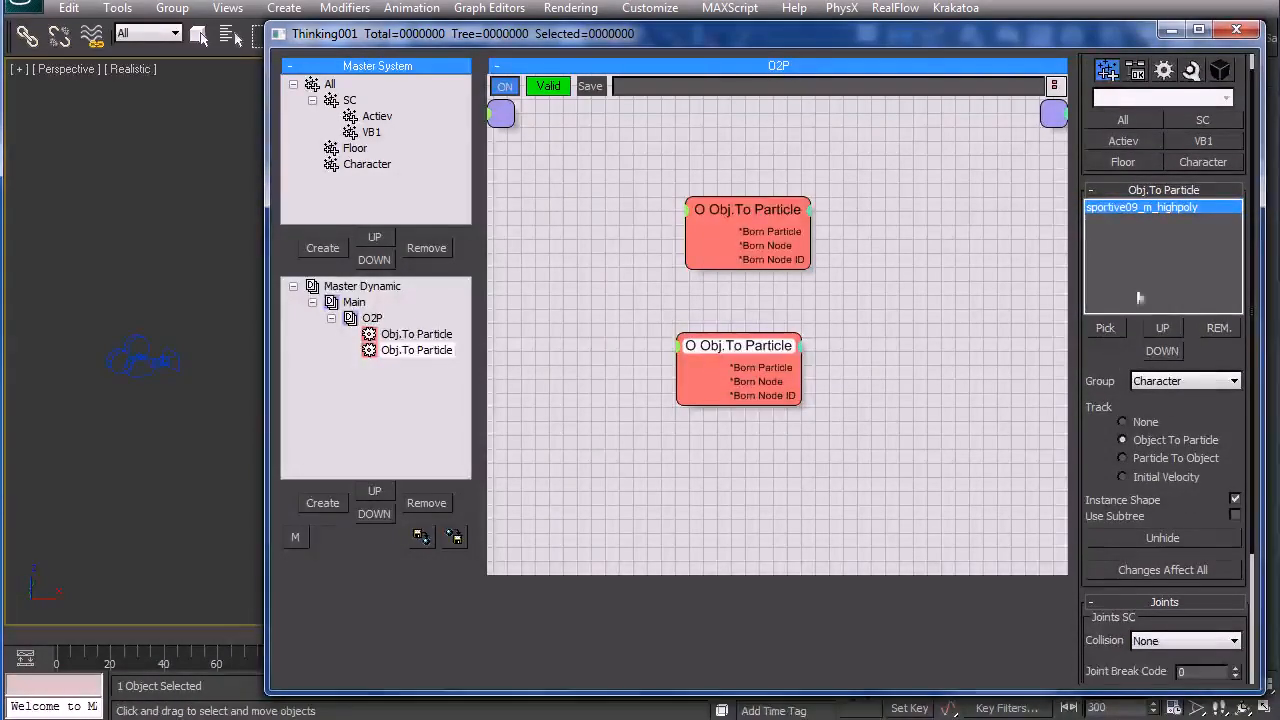
pyautogui.click(1218, 328)
pyautogui.click(1105, 329)
pyautogui.moveTo(167, 323); pyautogui.dragTo(59, 318, button='middle')
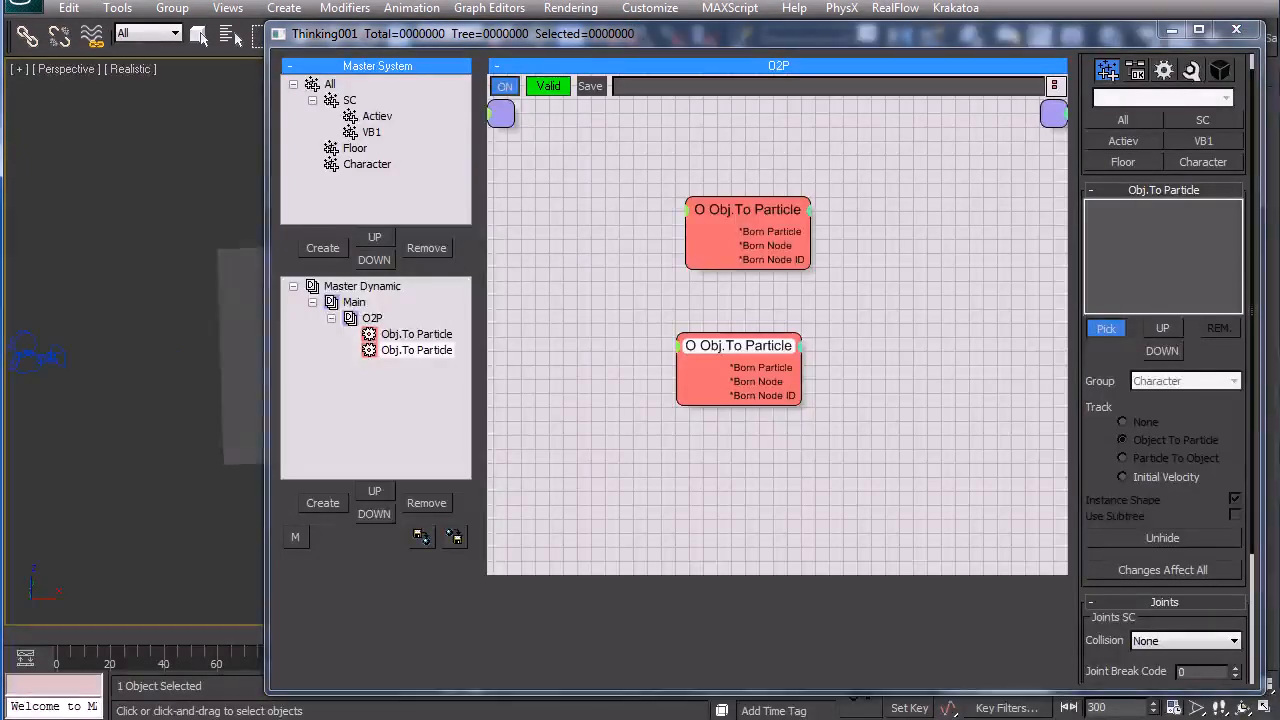
pyautogui.click(220, 324)
pyautogui.click(1104, 207)
# - Assign the box to the Floor group with Object To Particle tracking and Instance Shape, and hide the original box
pyautogui.click(1183, 381)
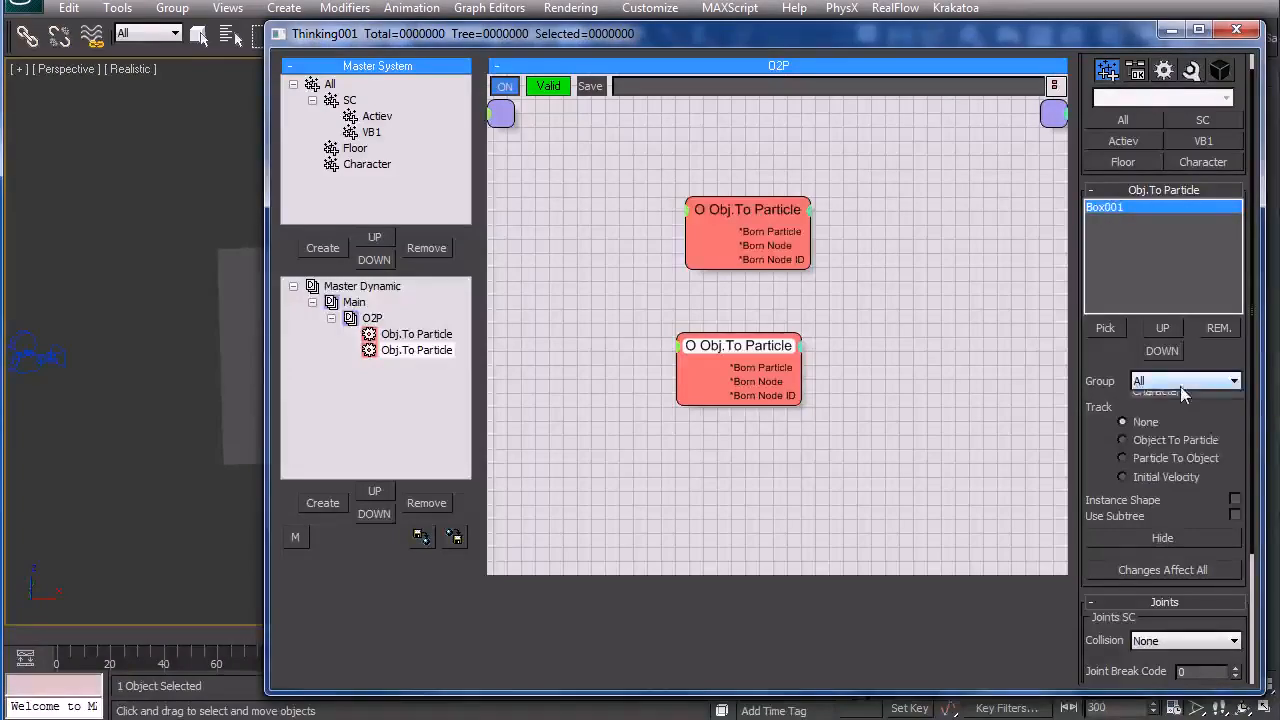
pyautogui.click(1176, 447)
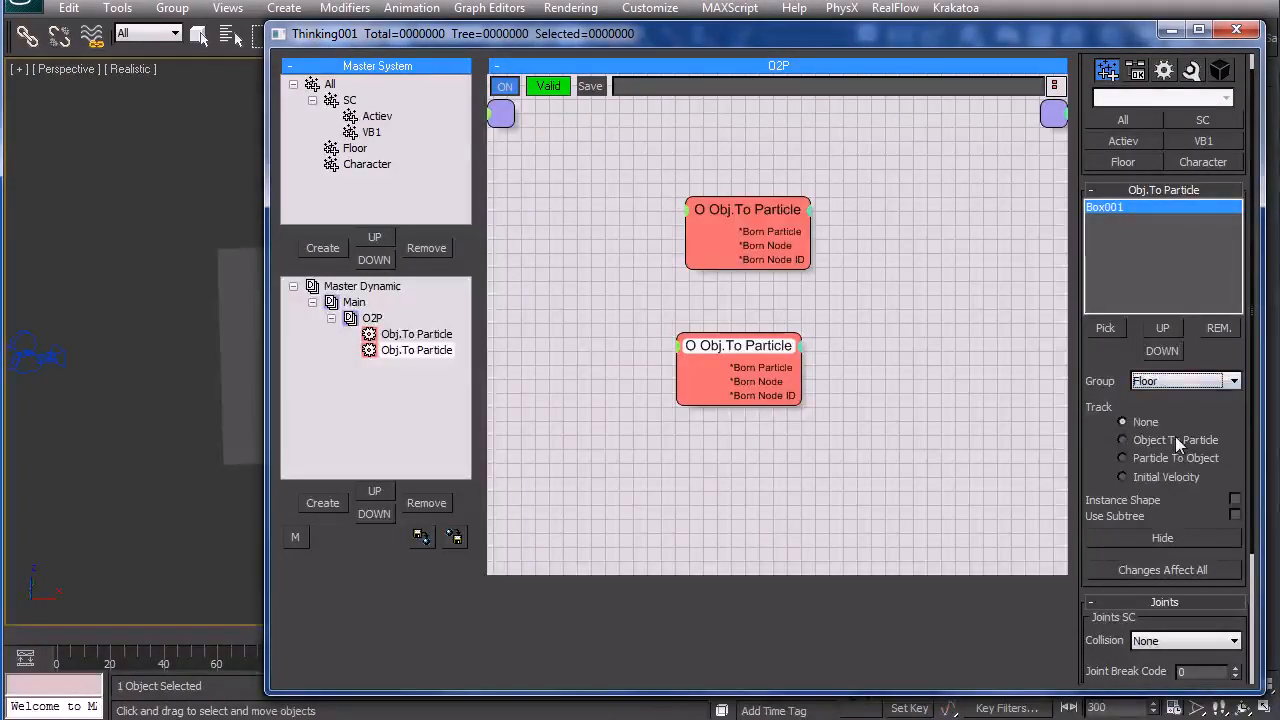
pyautogui.click(1208, 545)
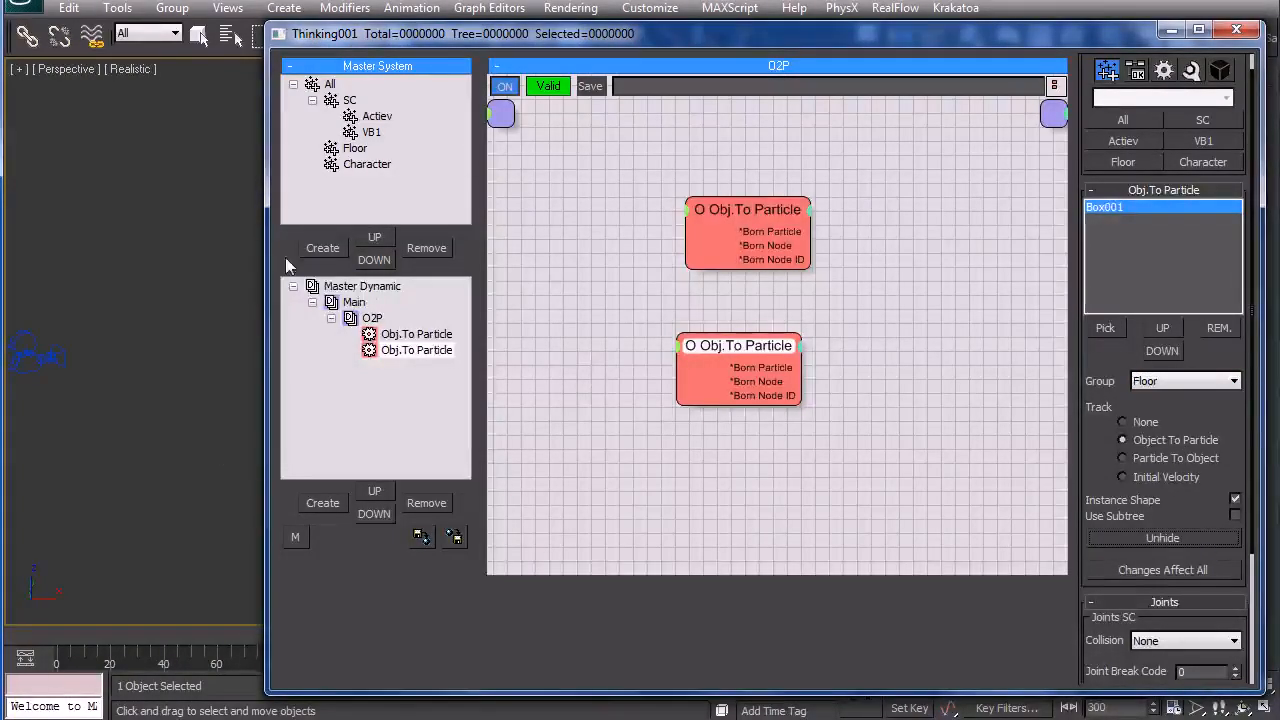
# - Enable Show Mesh in the Master Dynamic settings
pyautogui.click(355, 287)
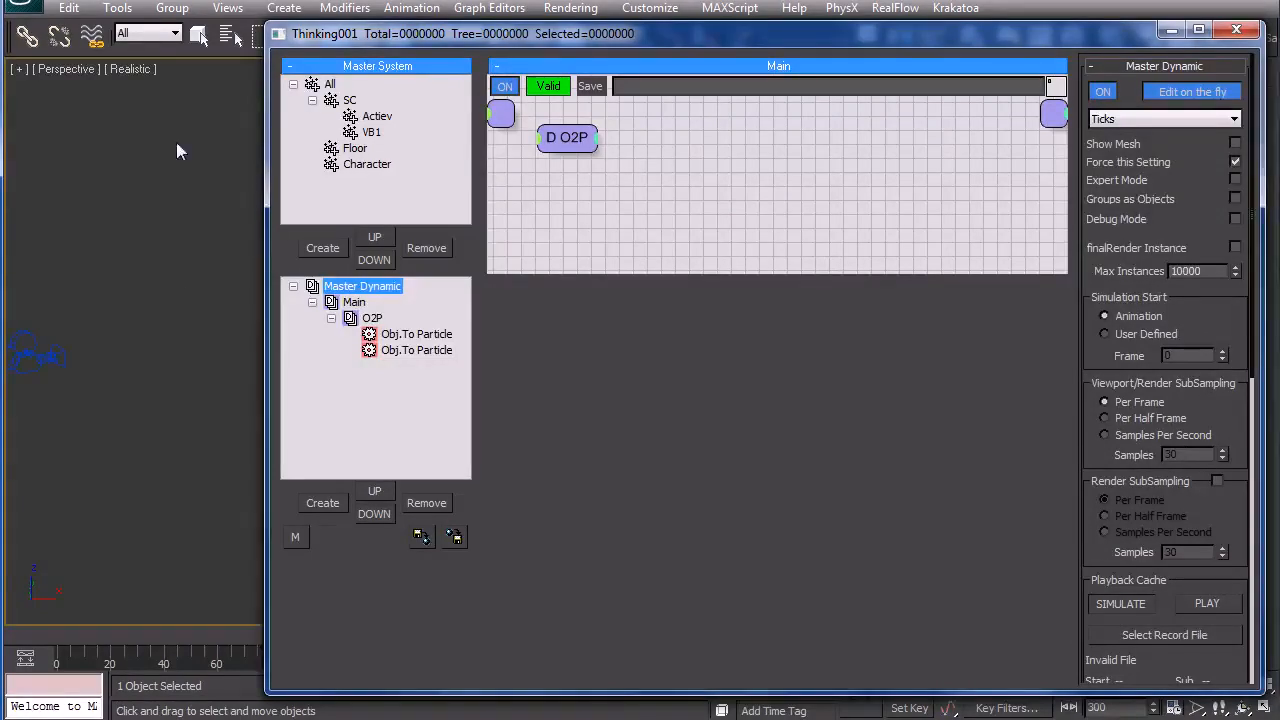
pyautogui.moveTo(175, 290); pyautogui.dragTo(61, 327, button='middle')
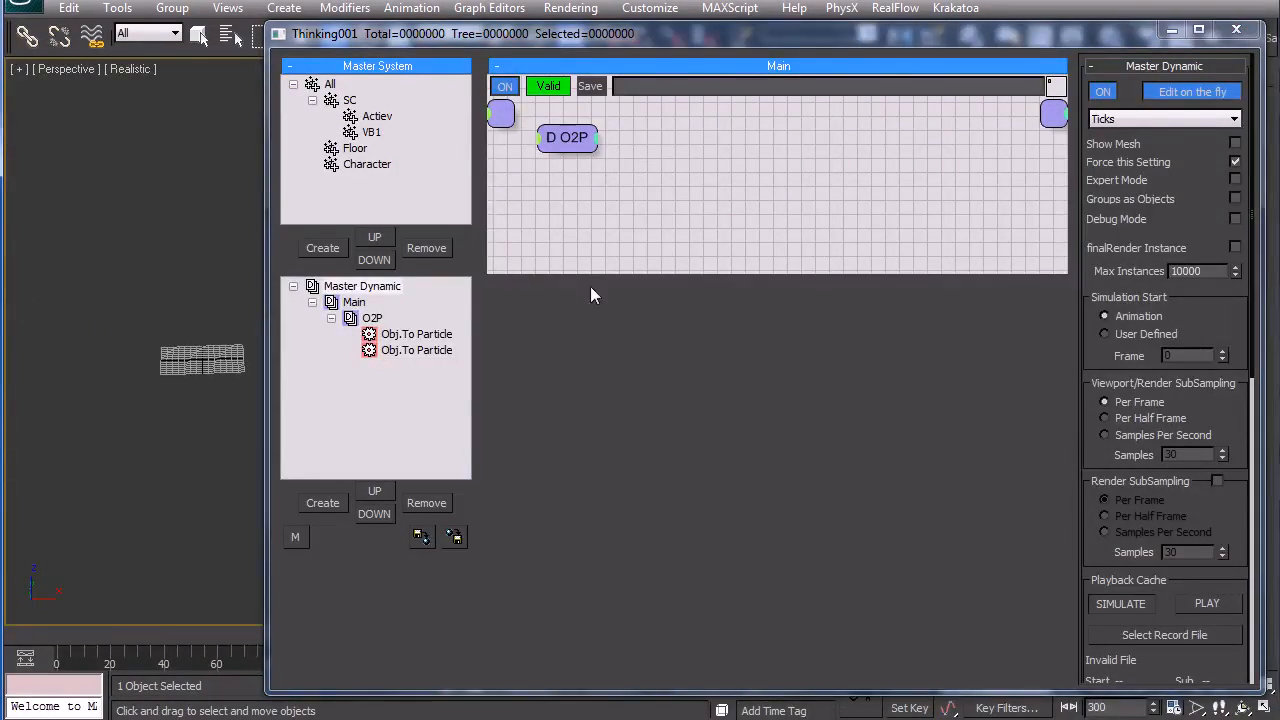
pyautogui.click(1236, 145)
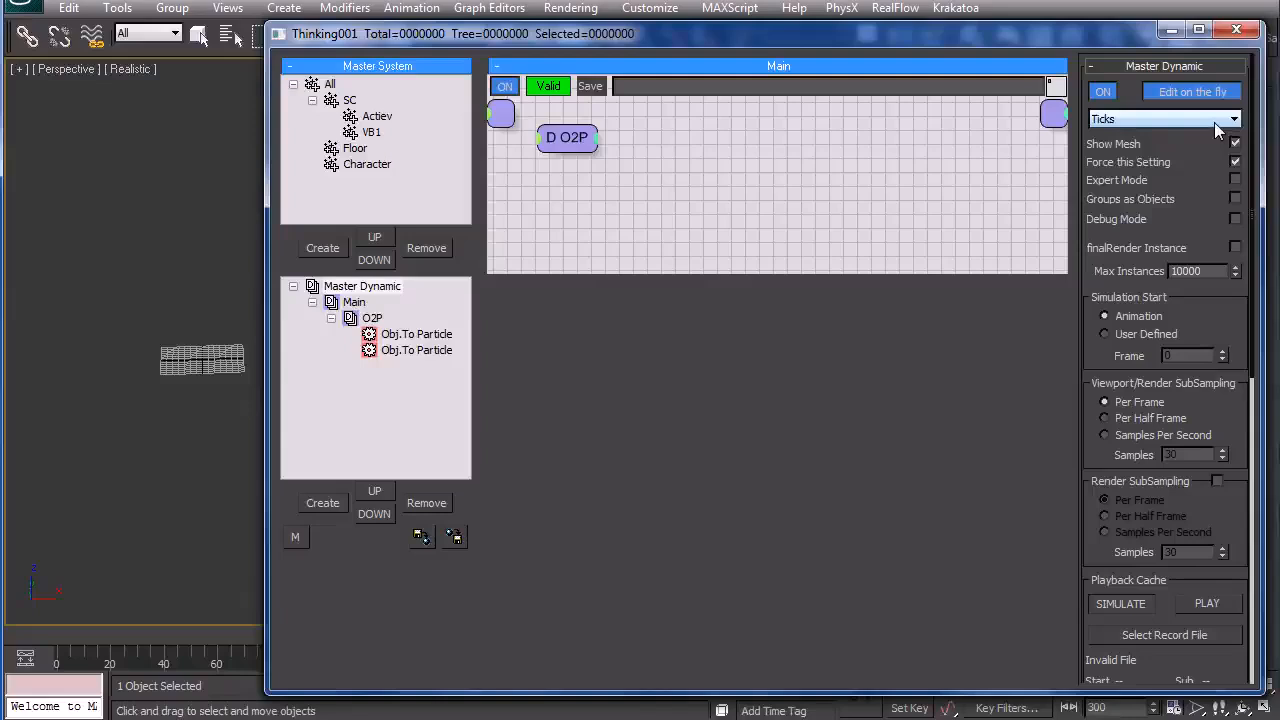
# - Set the Master Dynamic particle display to None and return the animation to frame 0
pyautogui.click(1214, 121)
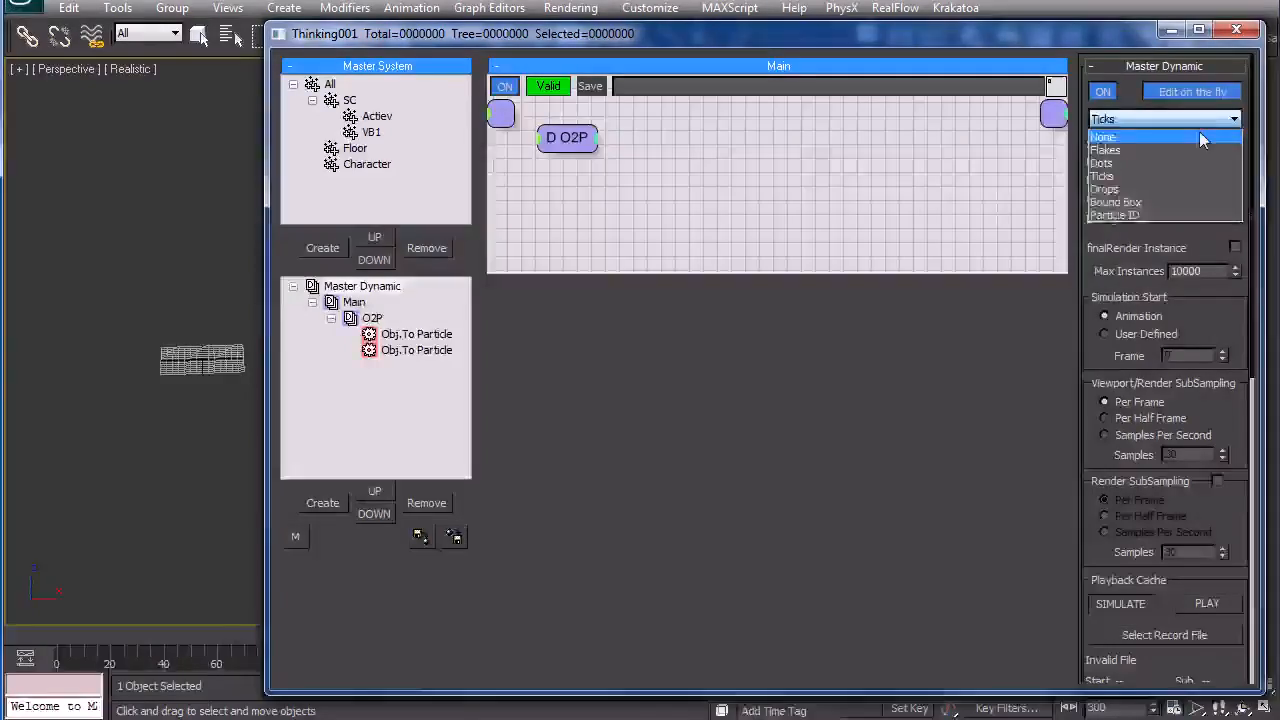
pyautogui.click(1200, 135)
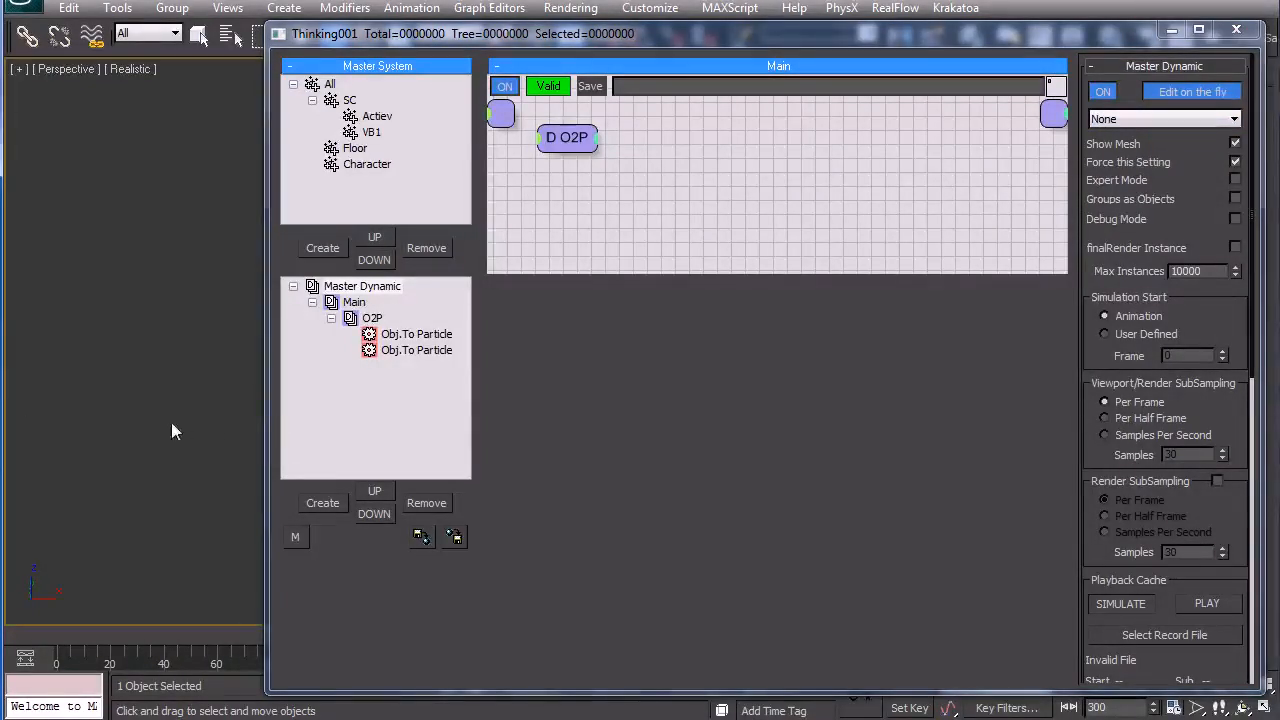
pyautogui.click(31, 636)
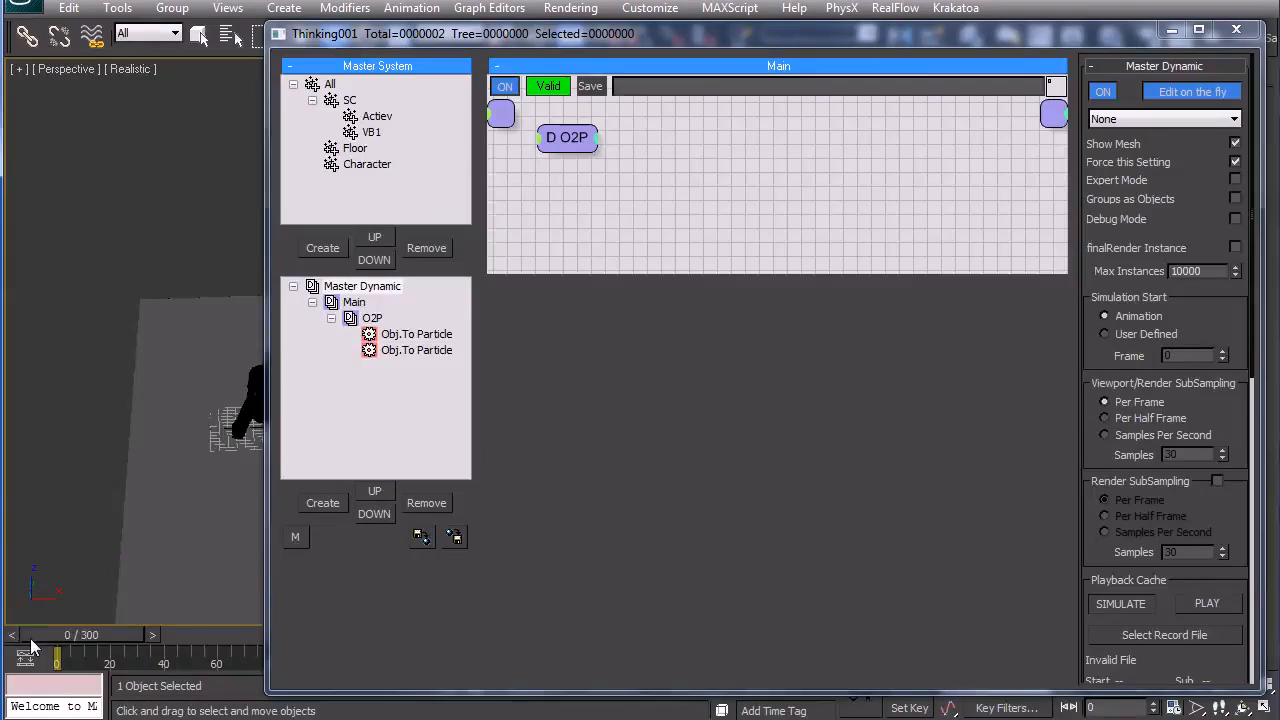
pyautogui.moveTo(157, 548); pyautogui.dragTo(71, 505, button='middle')
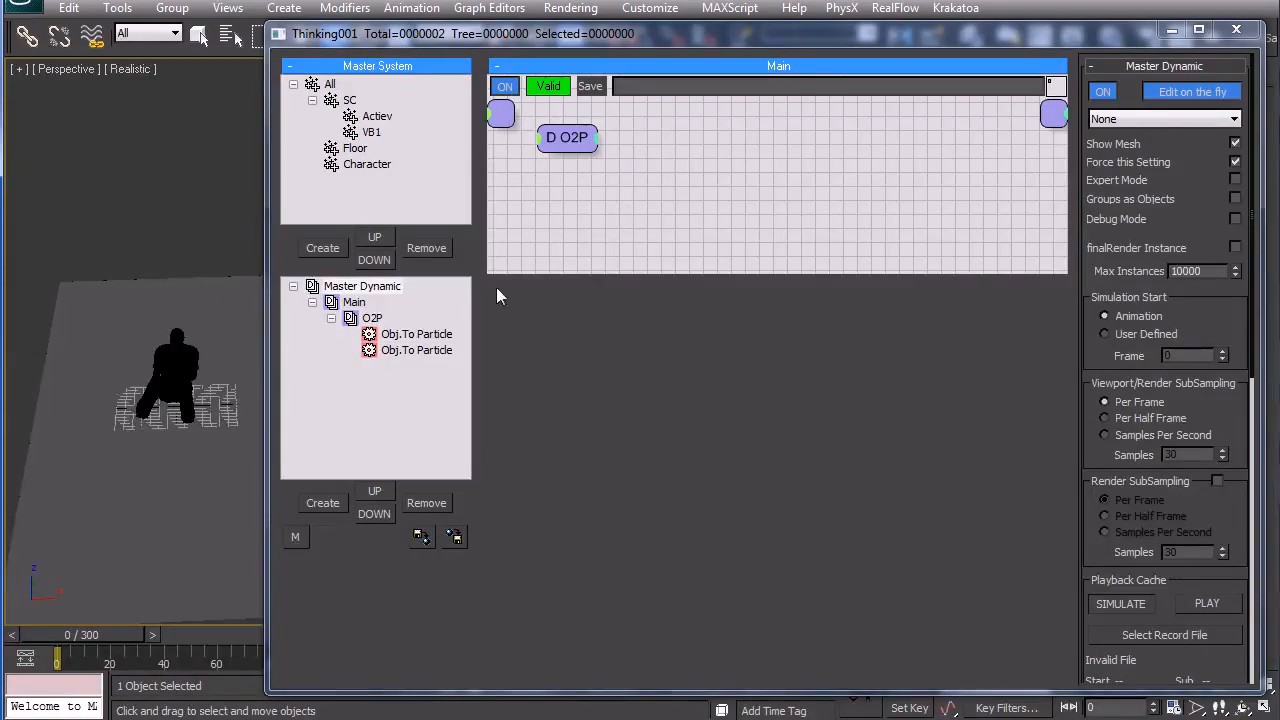
# - Temporarily unhide the original character from its Obj.To Particle operator, check the body material, and hide it again
pyautogui.click(412, 334)
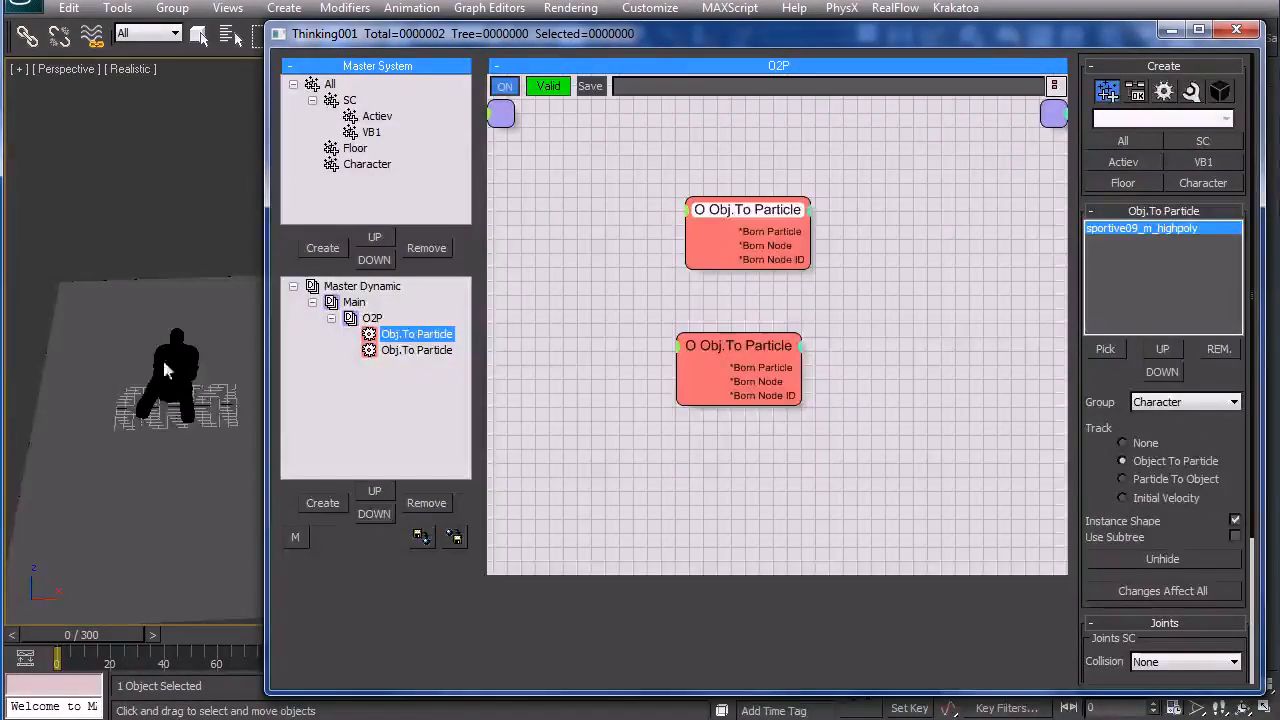
pyautogui.scroll(5, 192, 392)
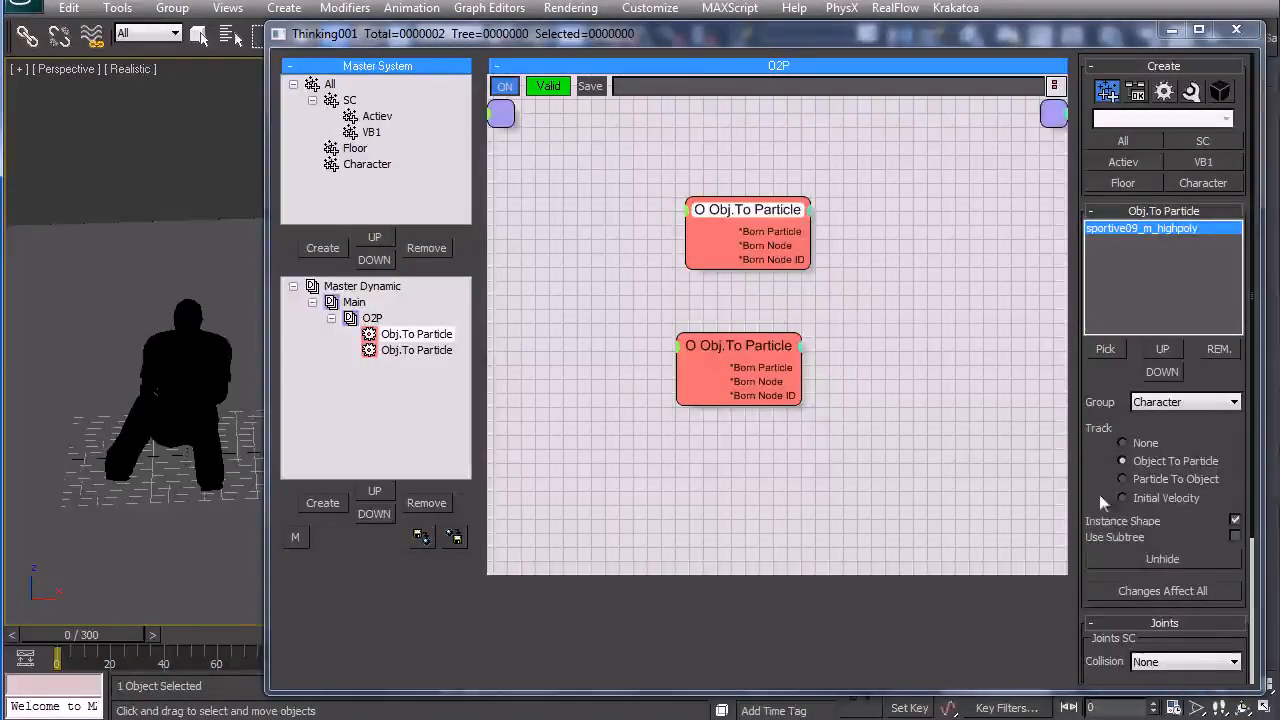
pyautogui.click(1160, 559)
pyautogui.moveTo(795, 45); pyautogui.dragTo(866, 171)
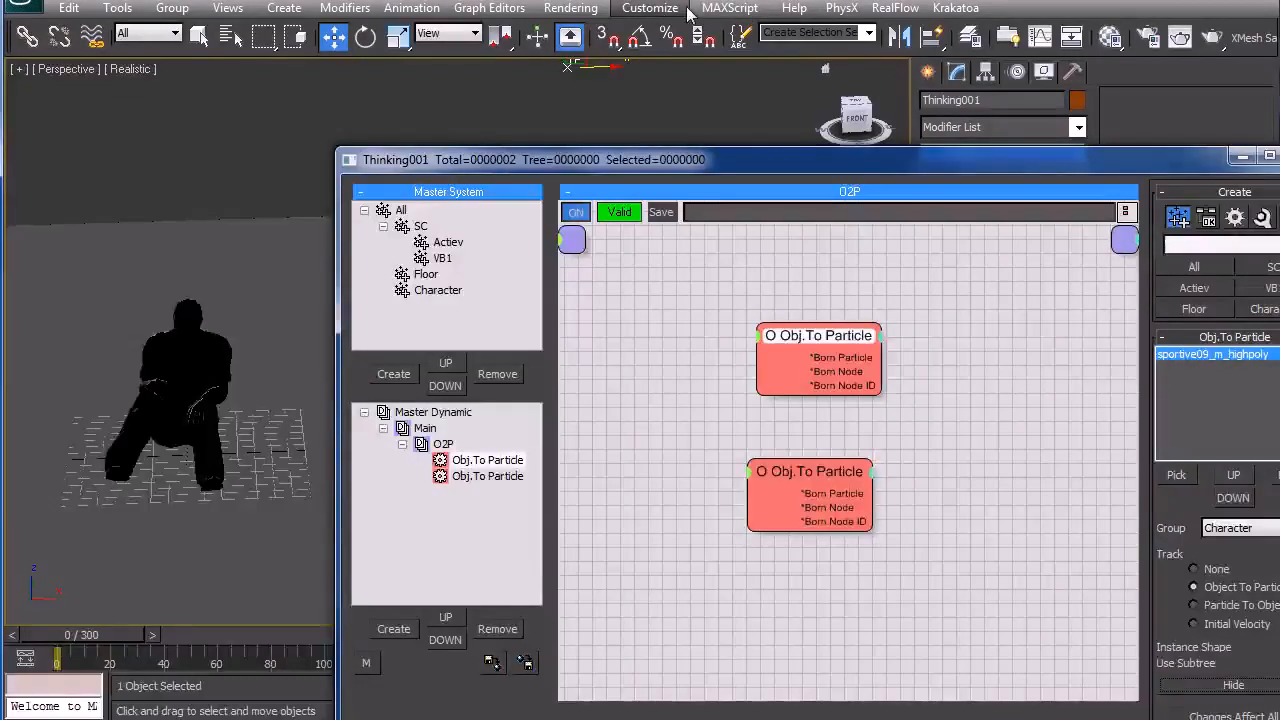
pyautogui.click(1112, 38)
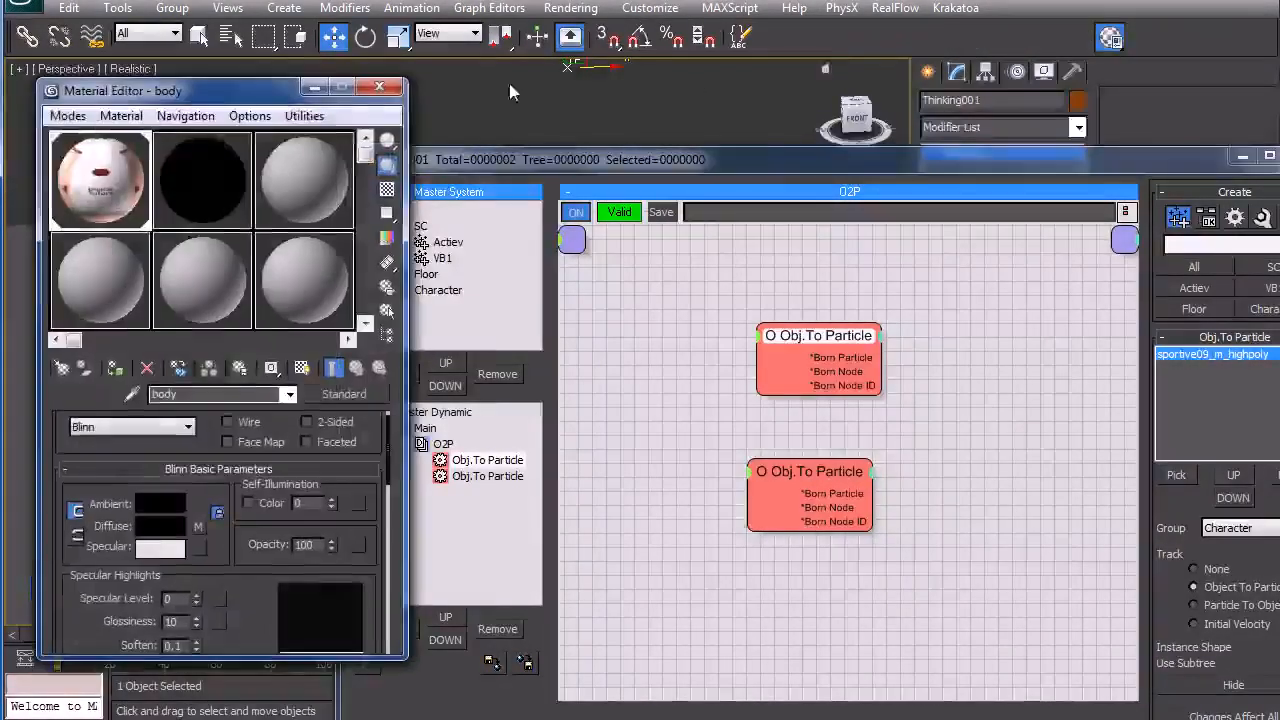
pyautogui.moveTo(160, 79); pyautogui.dragTo(590, 81)
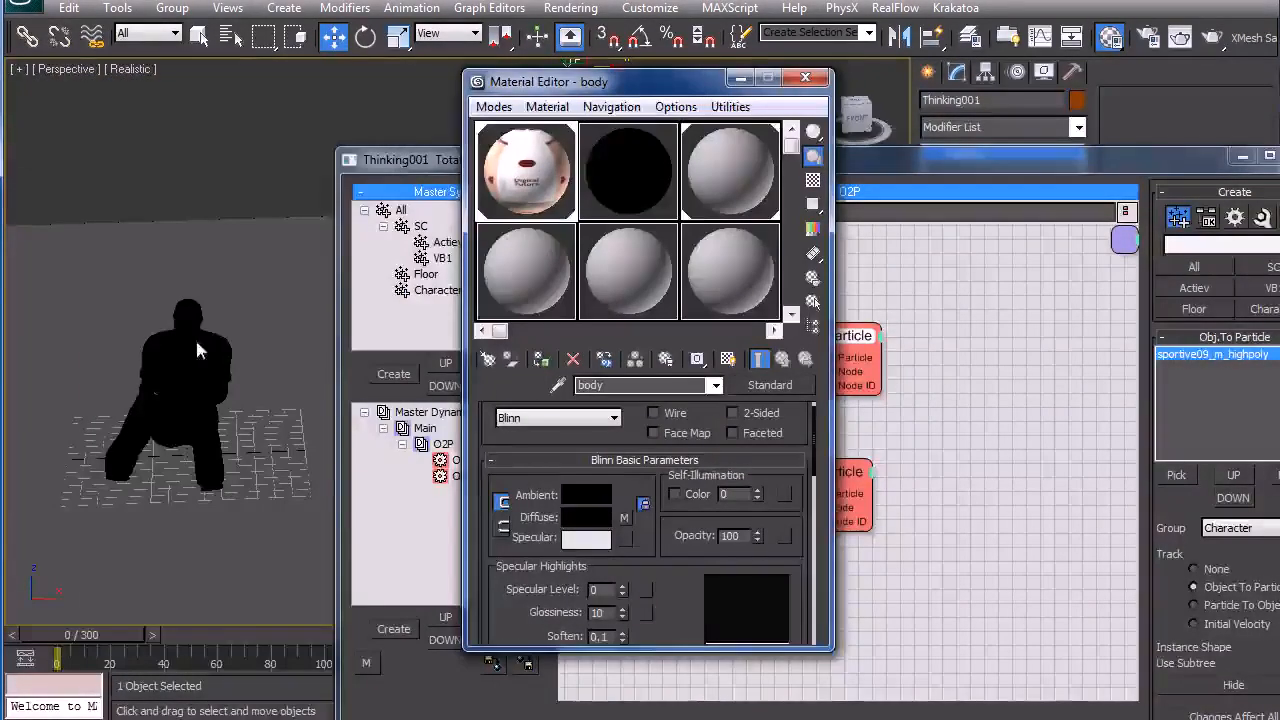
pyautogui.click(740, 80)
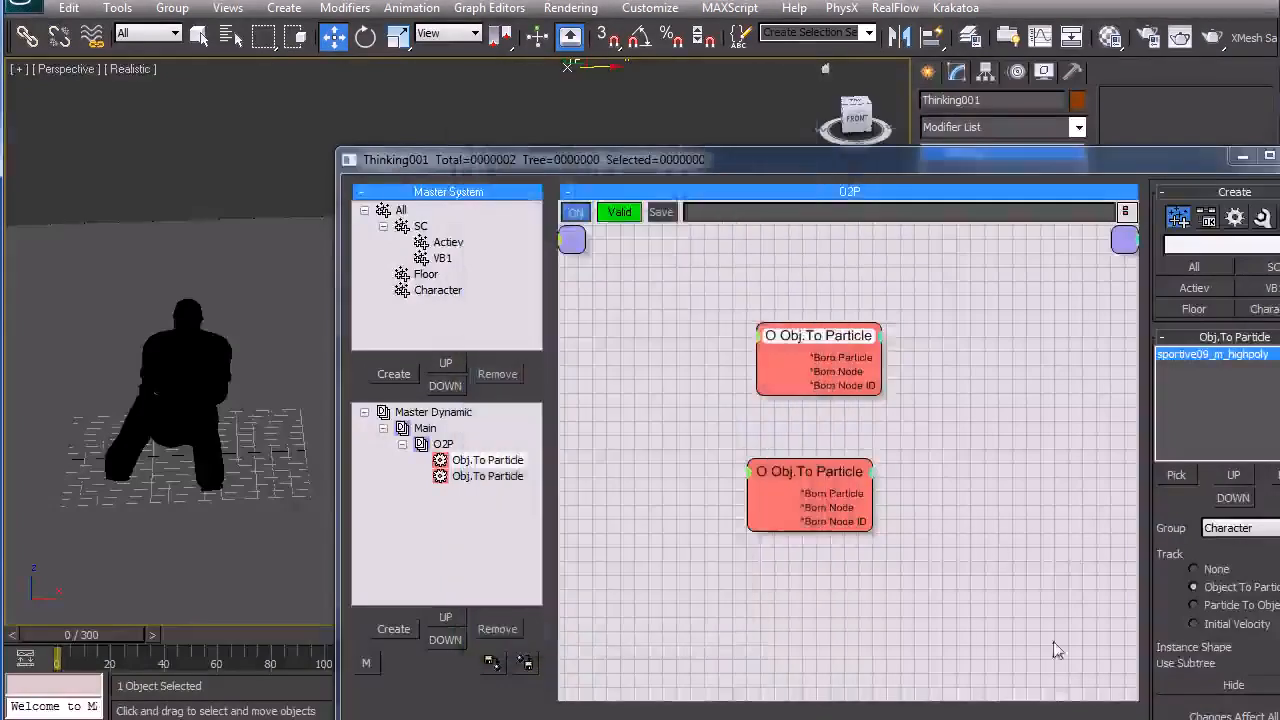
pyautogui.click(1208, 688)
pyautogui.moveTo(140, 640); pyautogui.dragTo(2, 652)
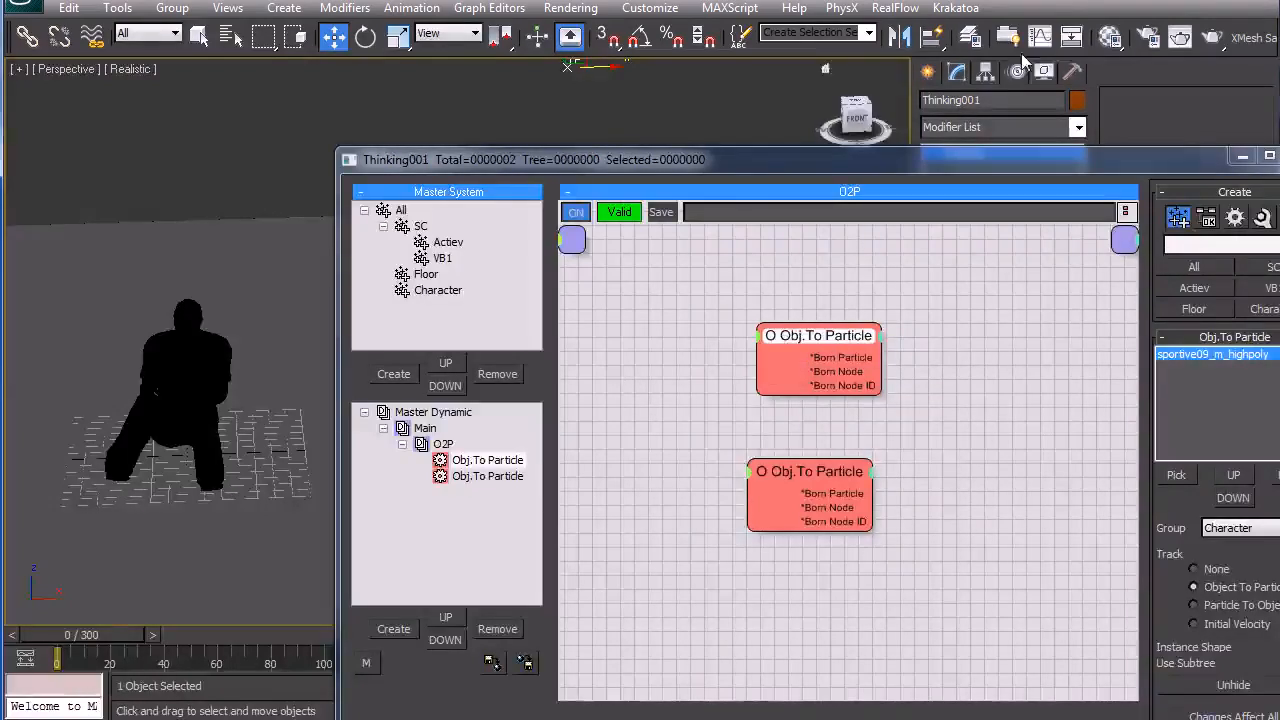
# - Choose the unused 3 - Default material in the Material Editor and turn on its shaded viewport display
pyautogui.click(1110, 38)
pyautogui.click(734, 196)
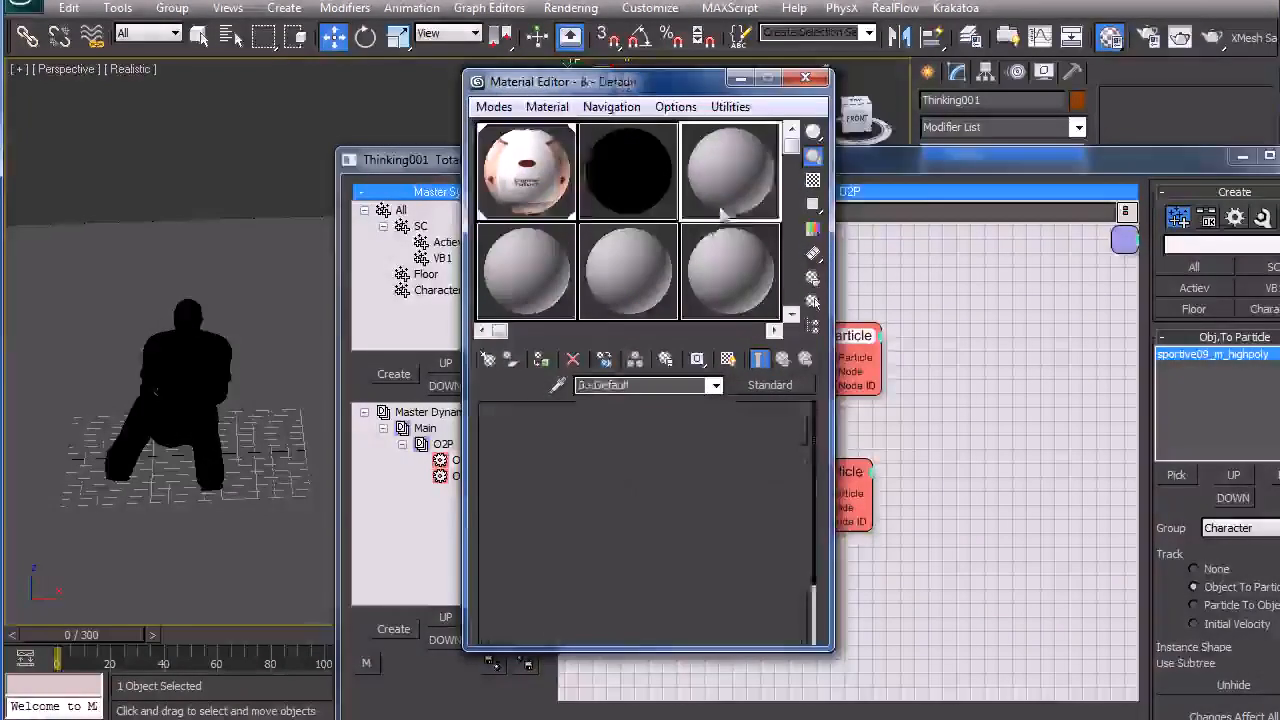
pyautogui.doubleClick(734, 196)
pyautogui.click(1040, 213)
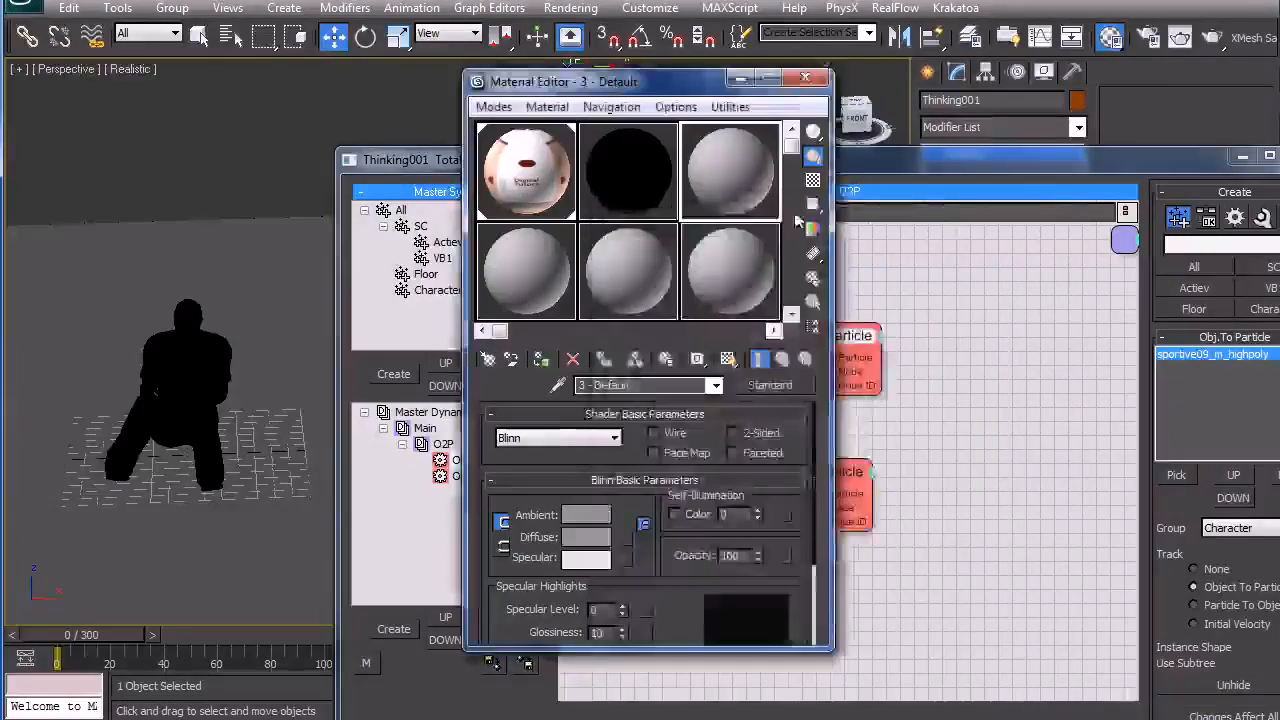
pyautogui.click(728, 358)
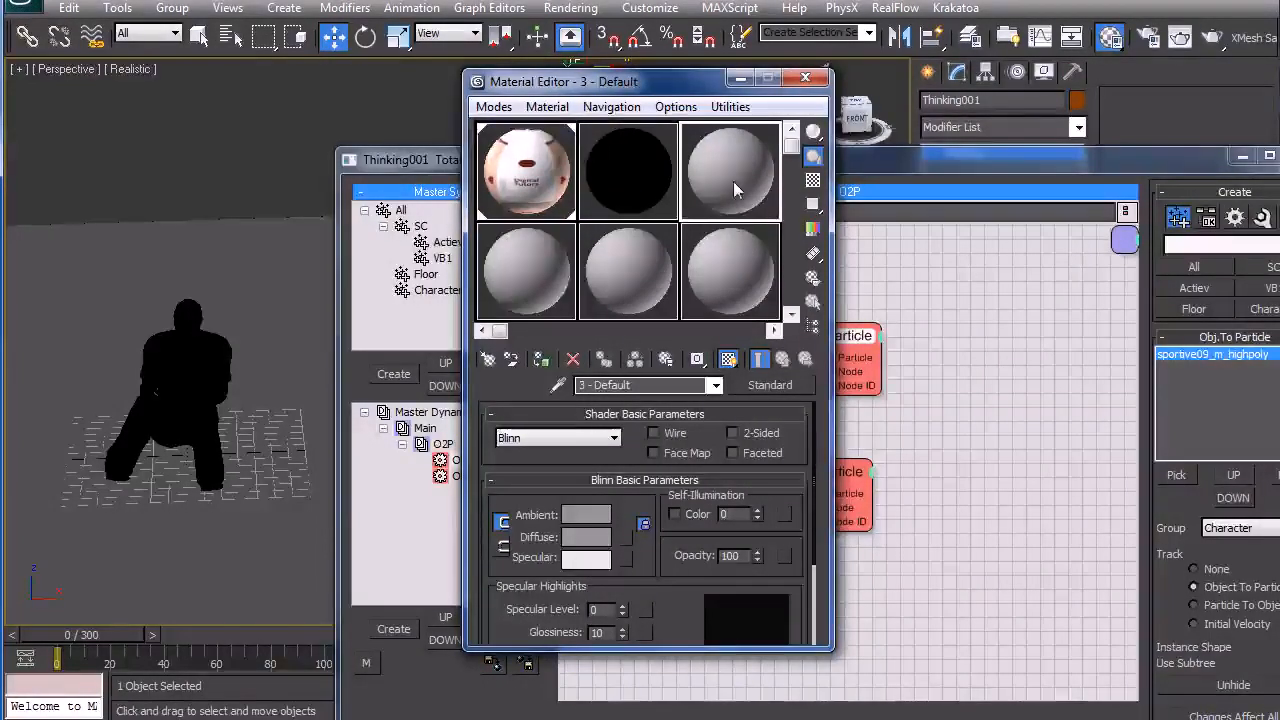
pyautogui.moveTo(104, 635); pyautogui.dragTo(54, 645)
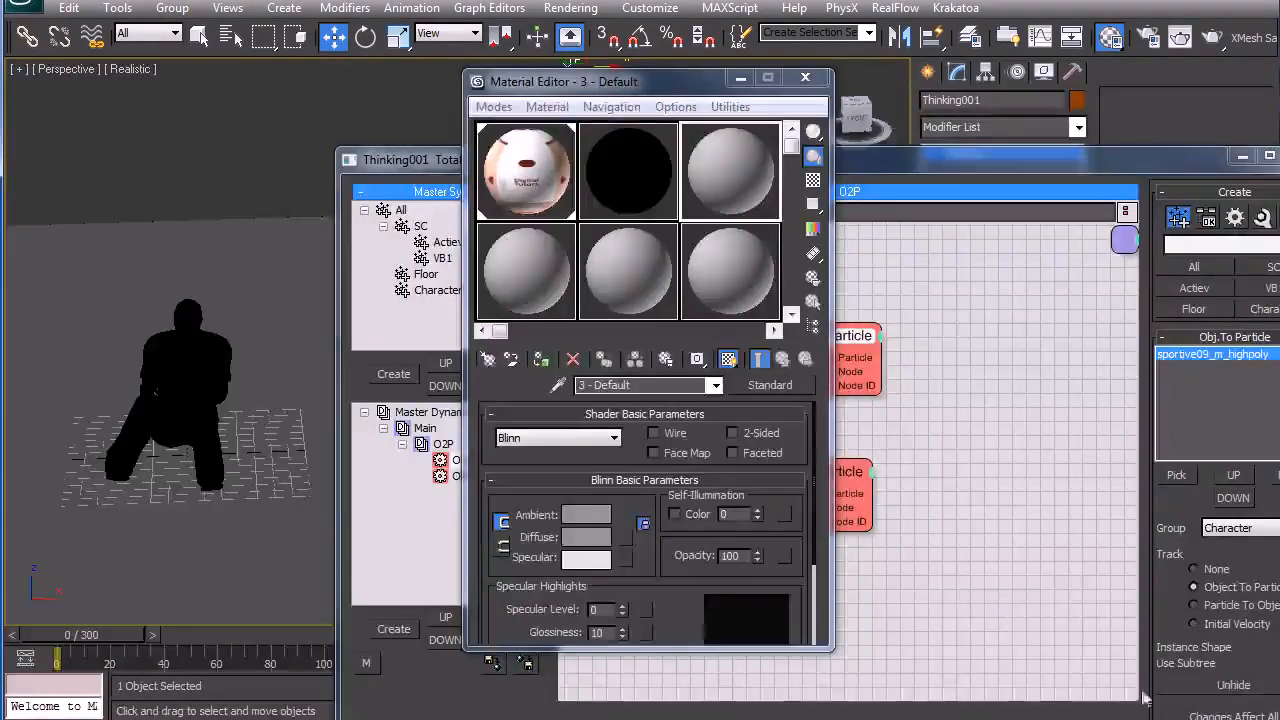
# - Unhide the original character mesh, assign it the 3 - Default material, and hide it again with the timeline at frame 0
pyautogui.click(1236, 685)
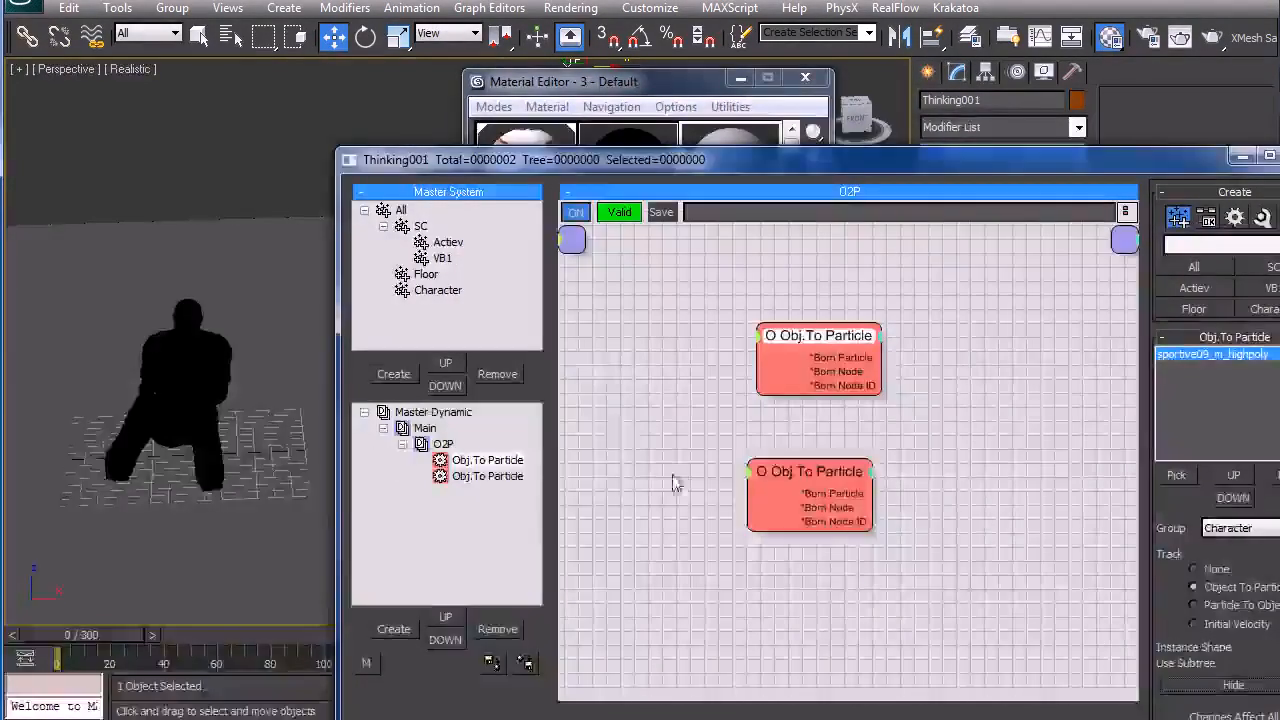
pyautogui.click(160, 337)
pyautogui.press('m')
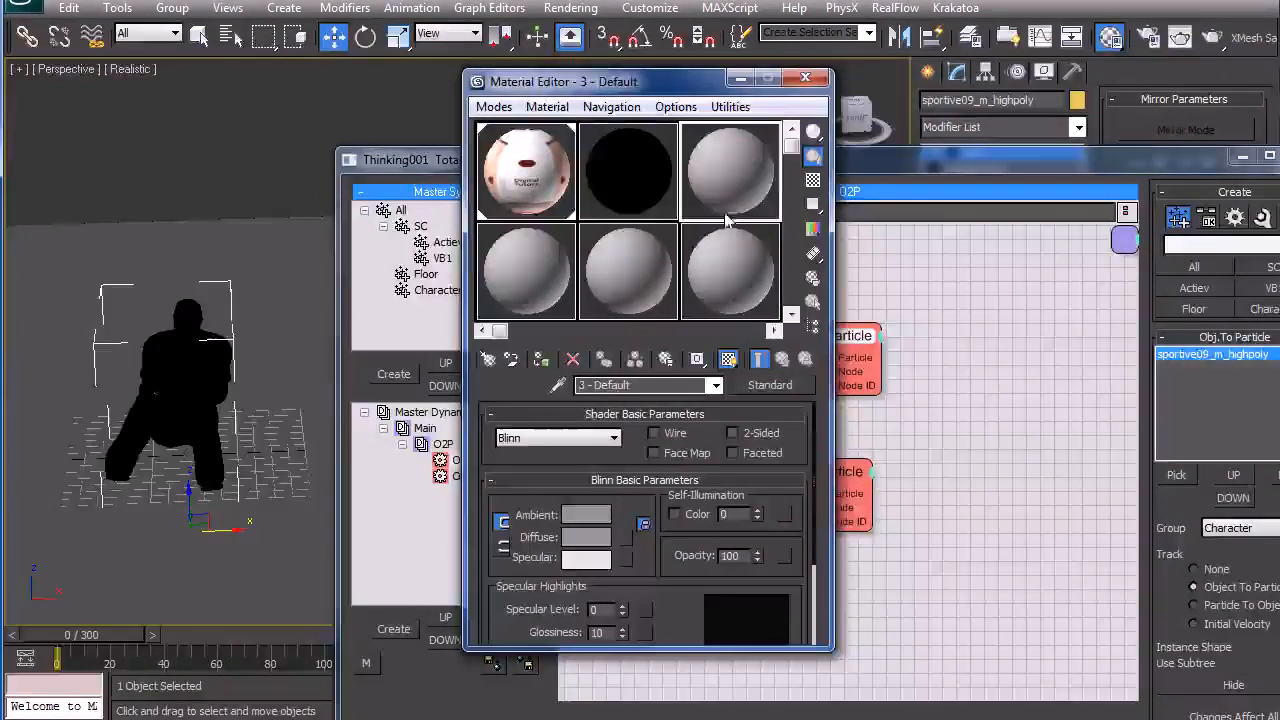
pyautogui.click(541, 359)
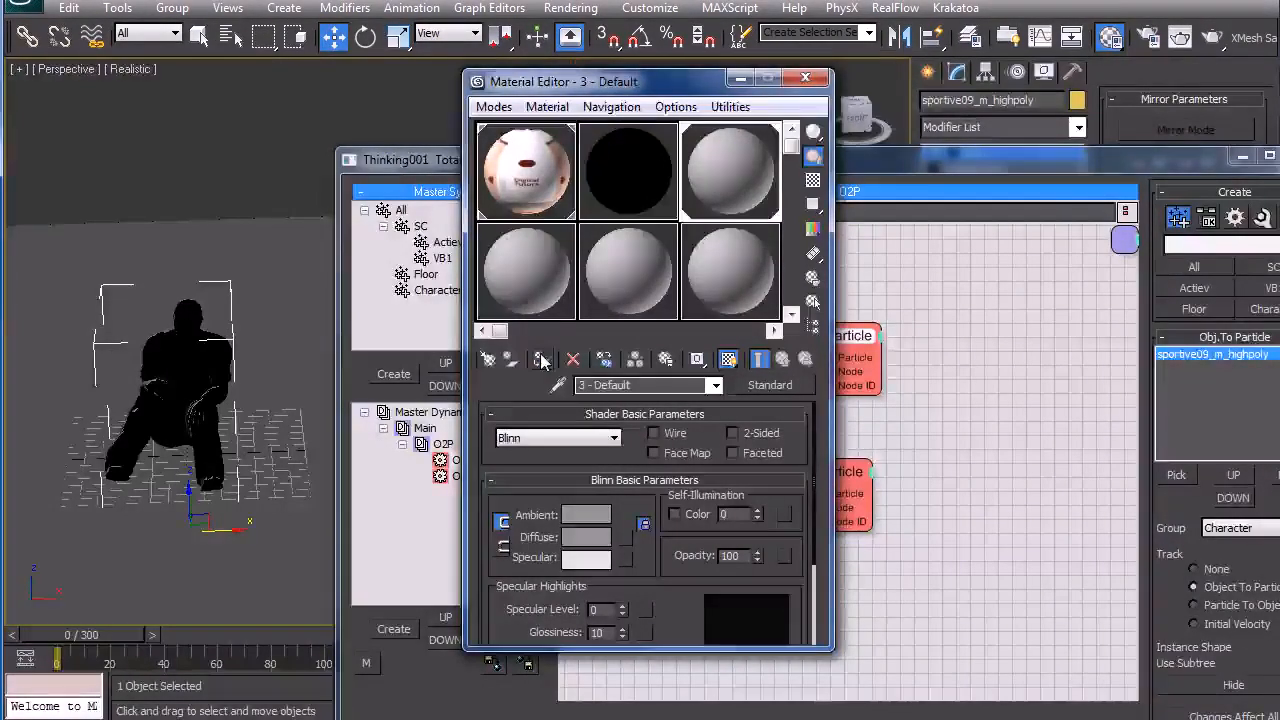
pyautogui.click(805, 78)
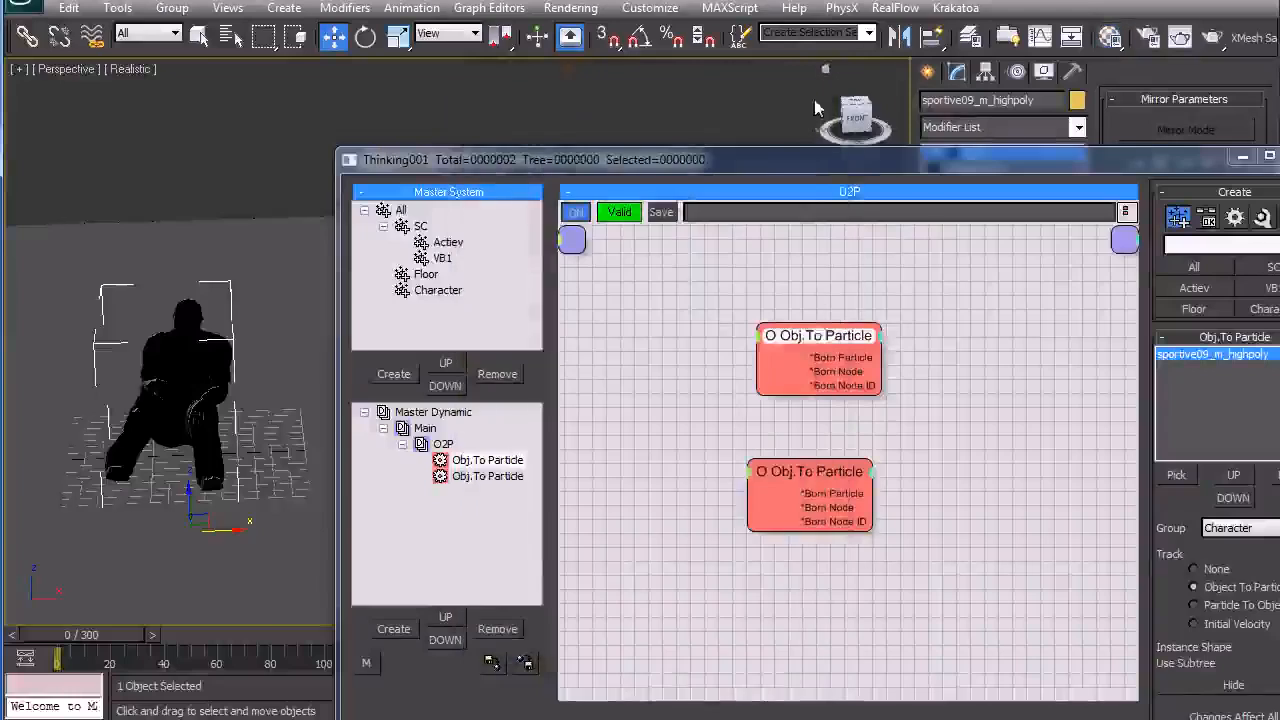
pyautogui.click(1236, 686)
pyautogui.moveTo(120, 636)
pyautogui.mouseDown()
pyautogui.moveTo(168, 637)
pyautogui.moveTo(57, 637)
pyautogui.mouseUp()
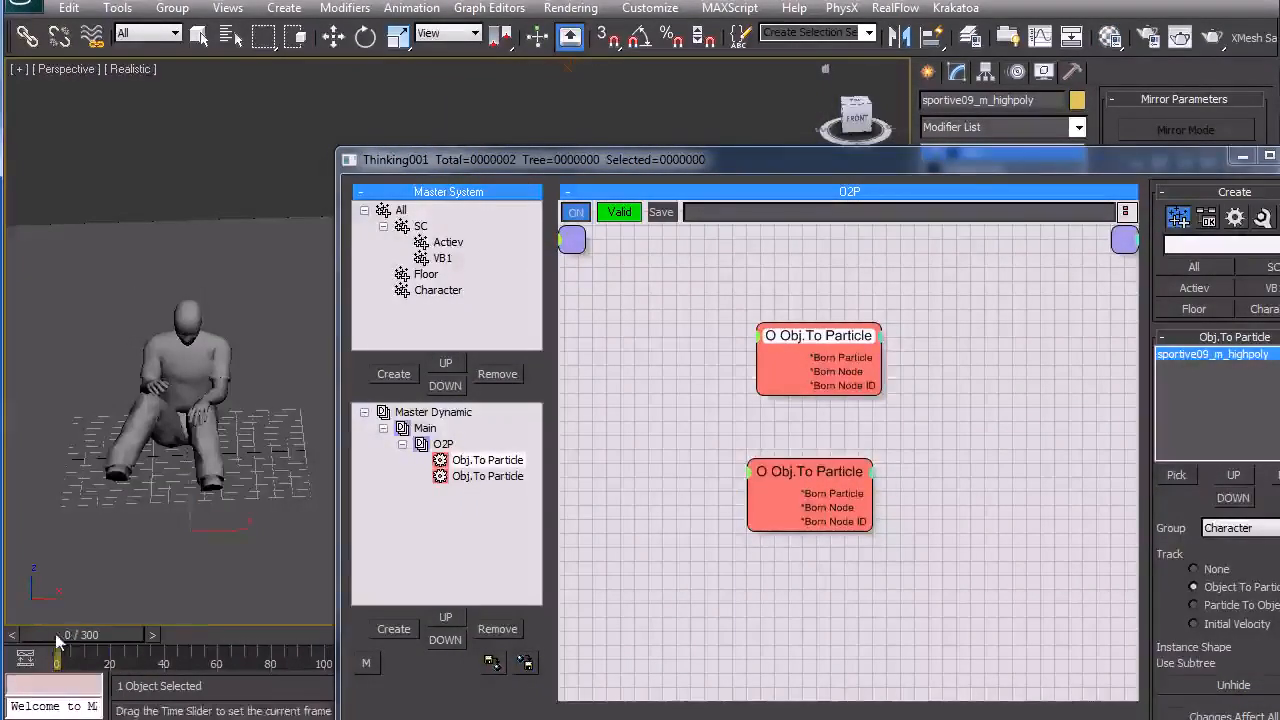
# - Place the floor's Obj.To Particle operator beside the character's operator in the O2P network
pyautogui.moveTo(970, 164); pyautogui.dragTo(822, 64)
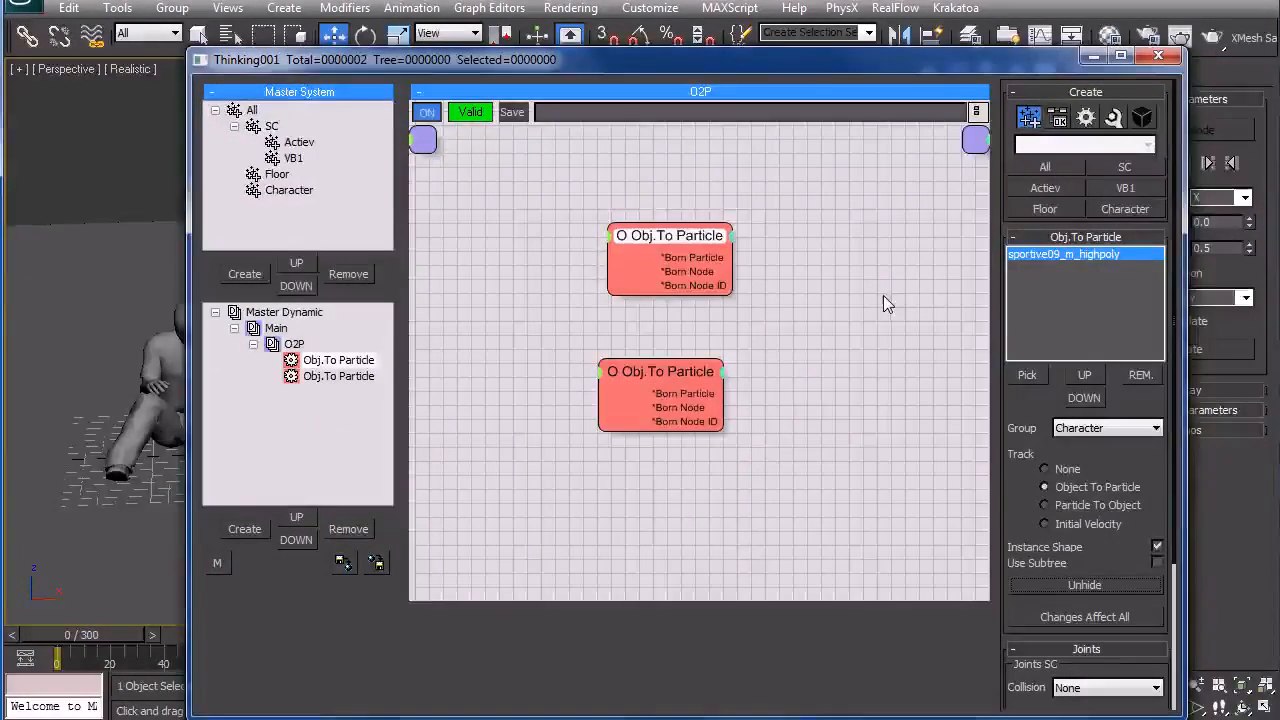
pyautogui.click(253, 344)
pyautogui.moveTo(903, 72); pyautogui.dragTo(973, 41)
pyautogui.keyDown('alt'); pyautogui.moveTo(161, 422); pyautogui.dragTo(414, 341, button='middle'); pyautogui.keyUp('alt')
pyautogui.scroll(3, 155, 398)
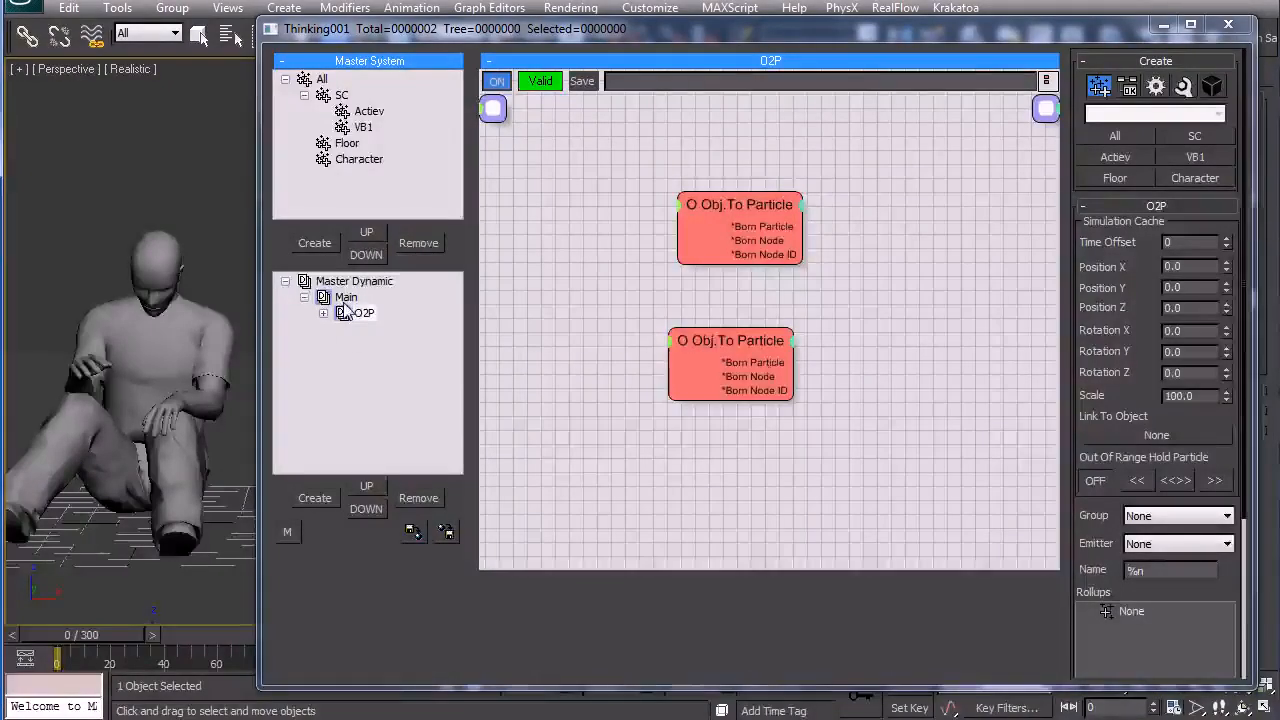
pyautogui.moveTo(717, 343); pyautogui.dragTo(939, 204)
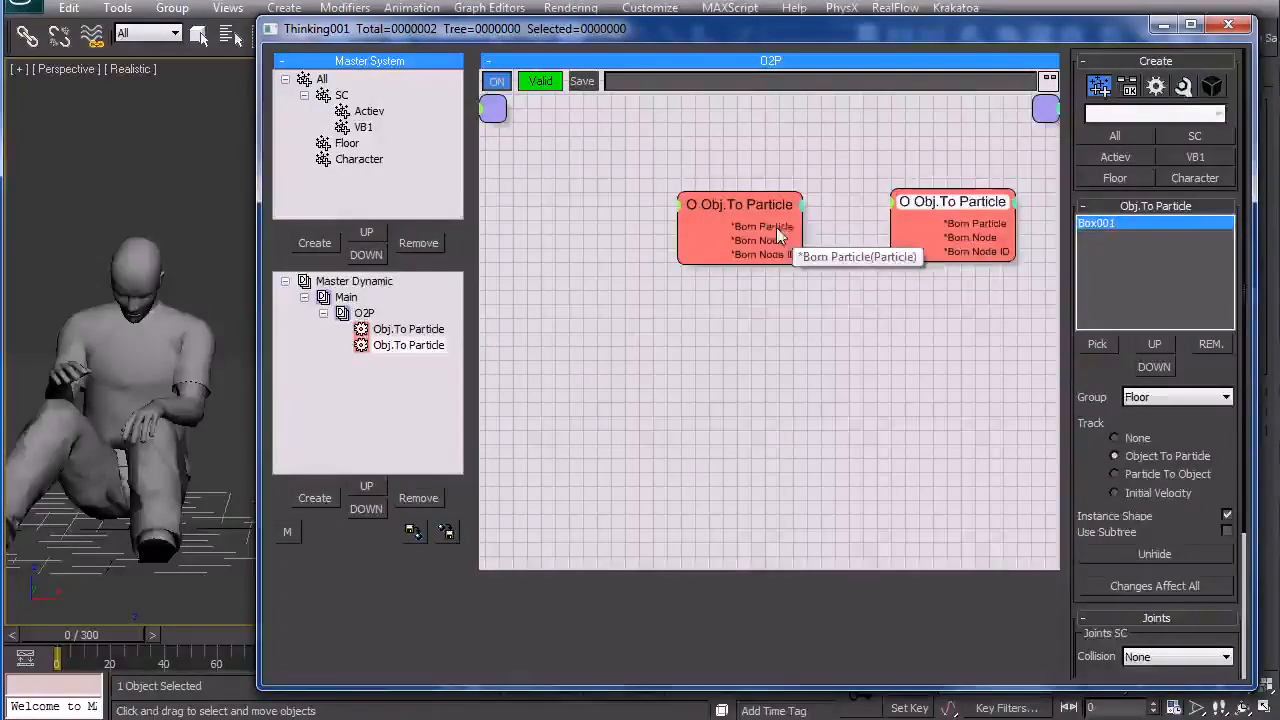
pyautogui.middleClick(160, 325)
pyautogui.moveTo(177, 365)
pyautogui.mouseDown(button='middle')
pyautogui.moveTo(196, 365)
pyautogui.moveTo(187, 375)
pyautogui.mouseUp(button='middle')
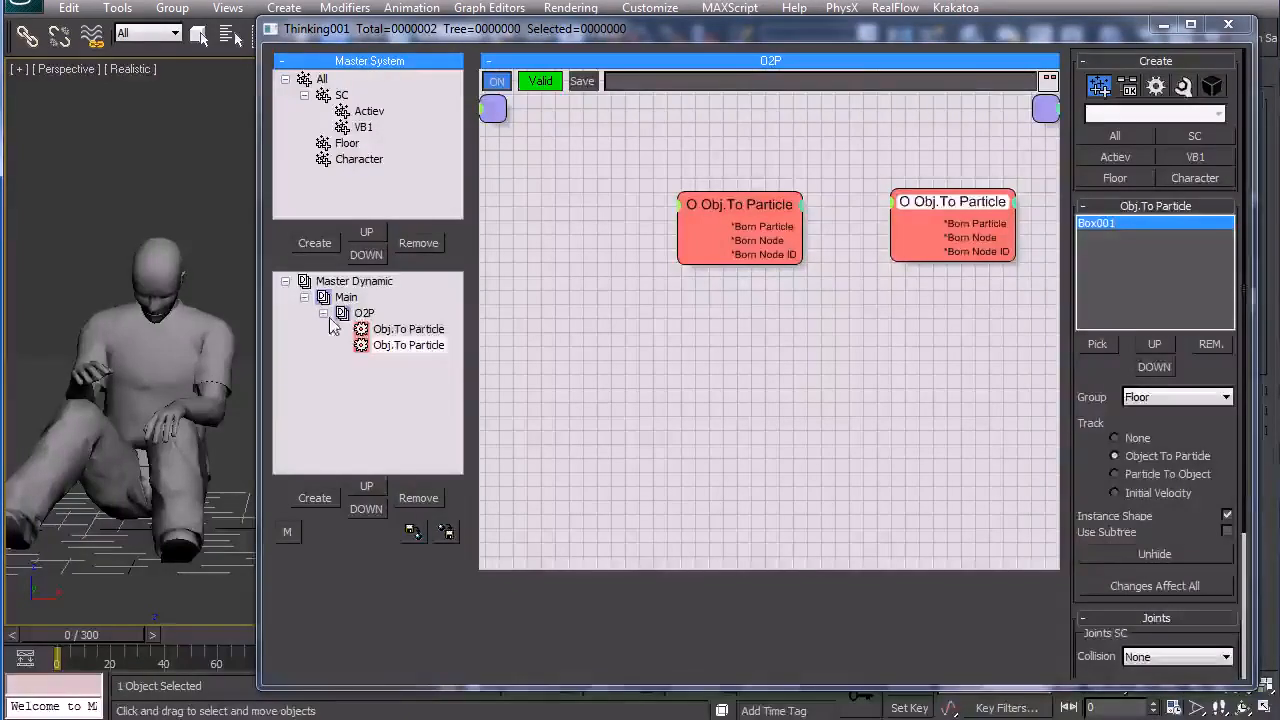
# - Create a new dynamic set under Main and name it Activation
pyautogui.click(323, 313)
pyautogui.click(345, 297)
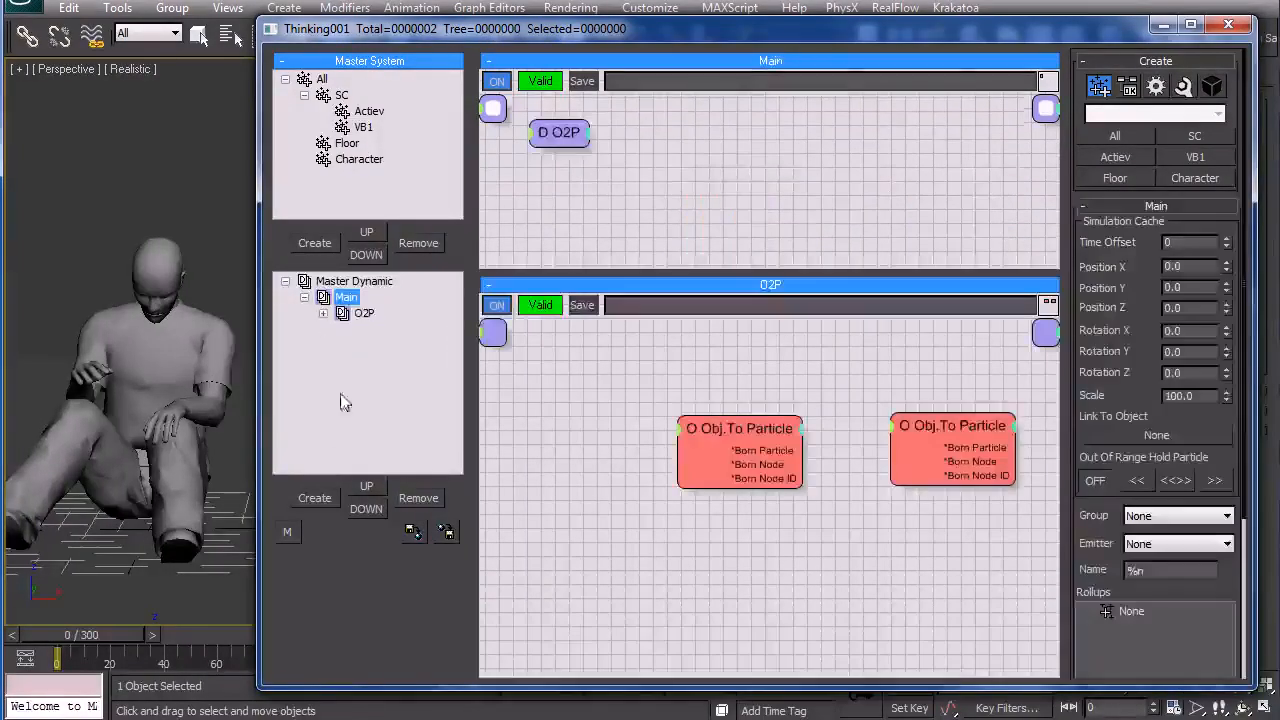
pyautogui.click(325, 495)
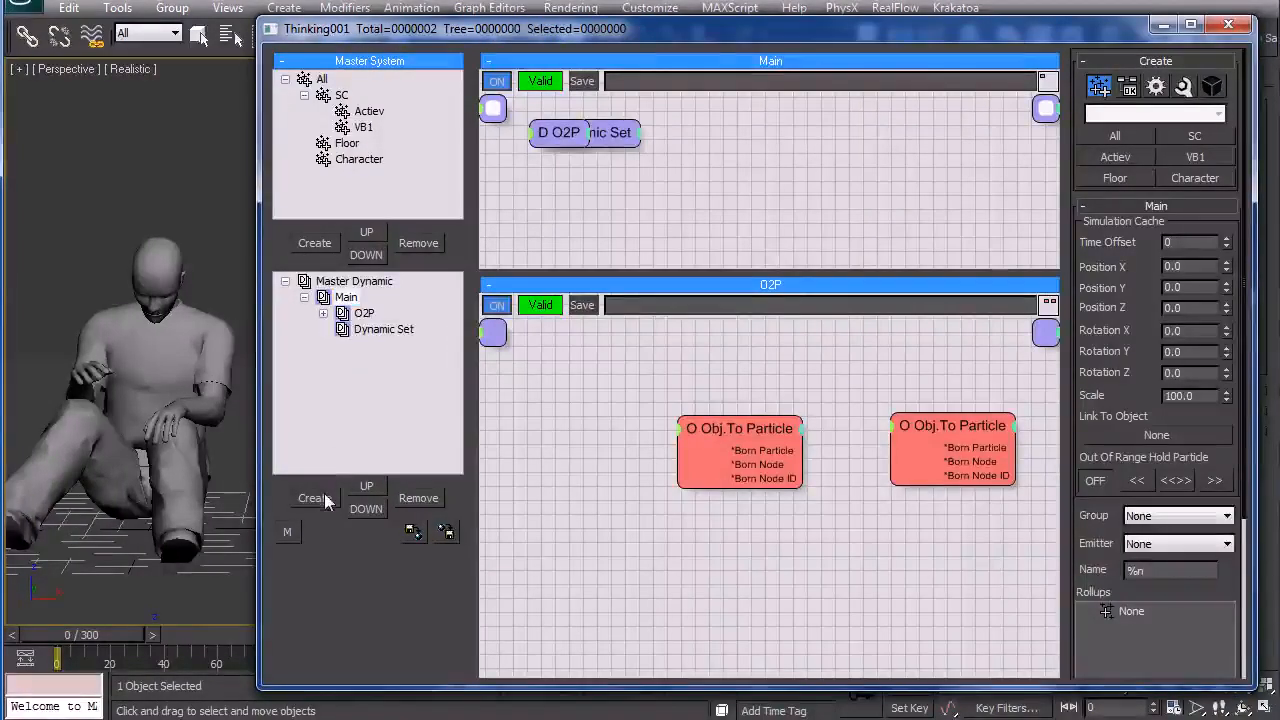
pyautogui.click(383, 330)
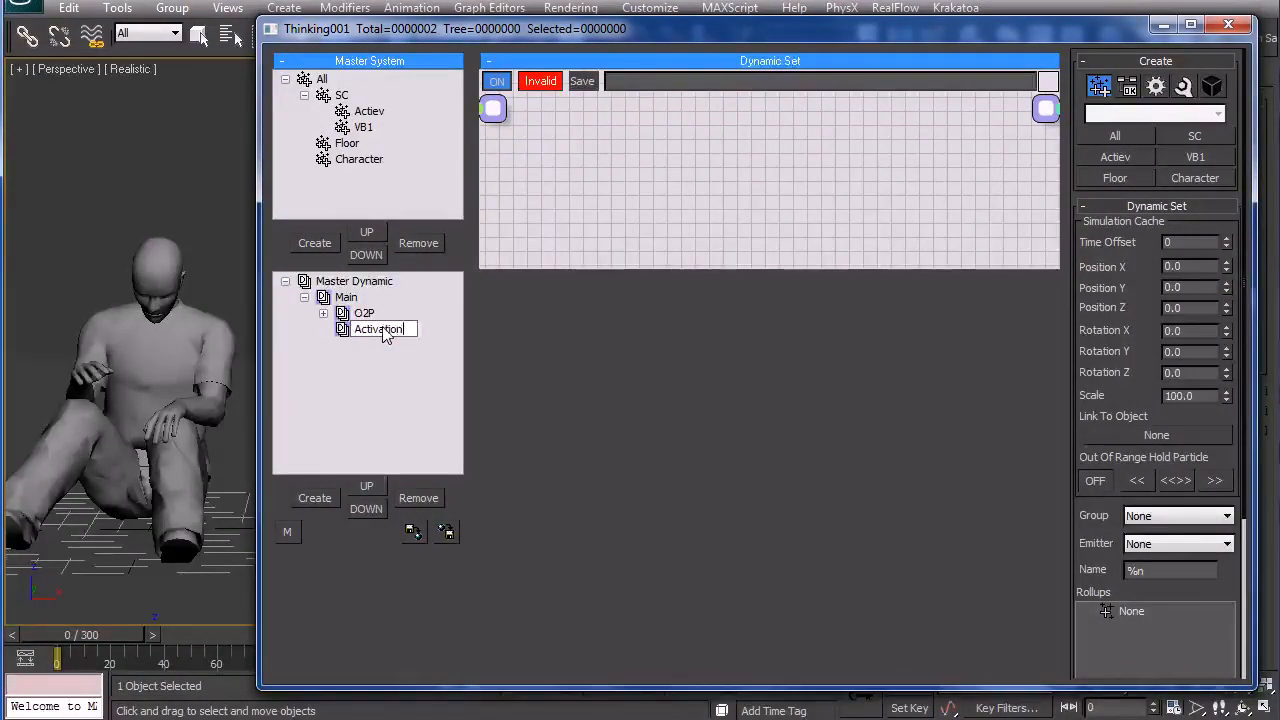
# - Add the Character group and a Fragment operator to the Activation set and wire the group's Particle output into Fragment
pyautogui.rightClick(540, 180)
pyautogui.moveTo(637, 183)
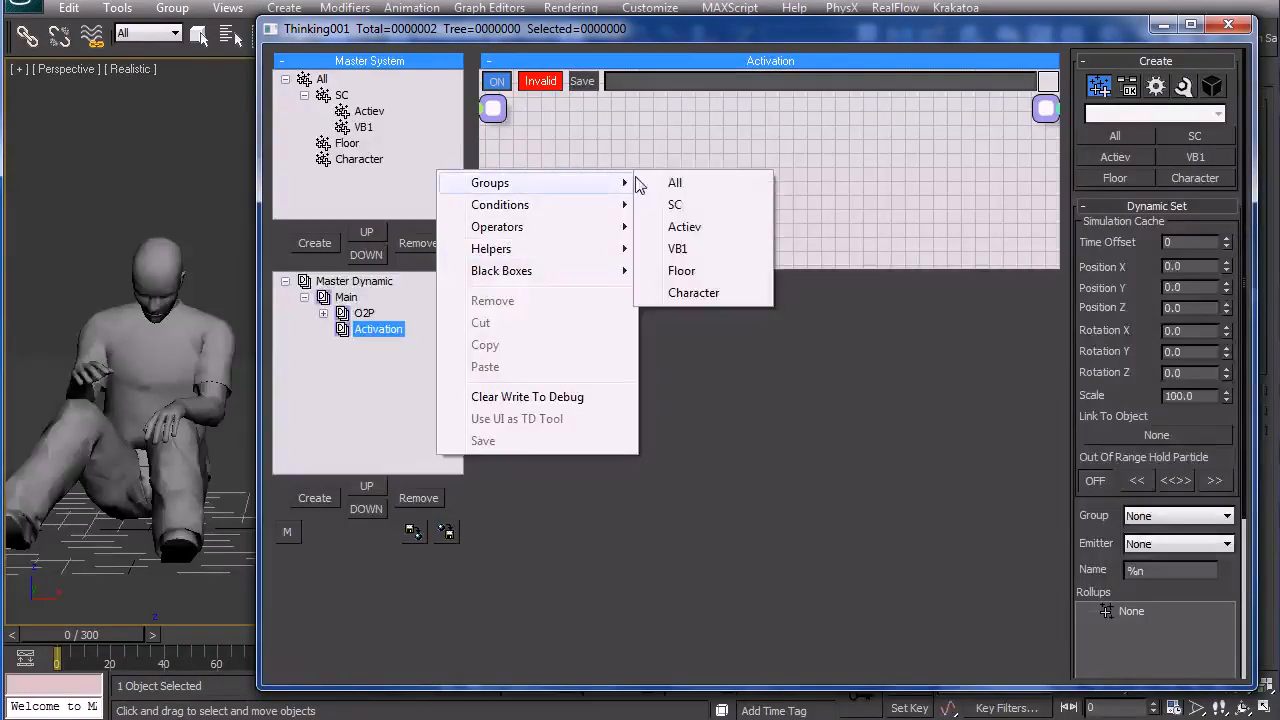
pyautogui.click(695, 293)
pyautogui.rightClick(762, 284)
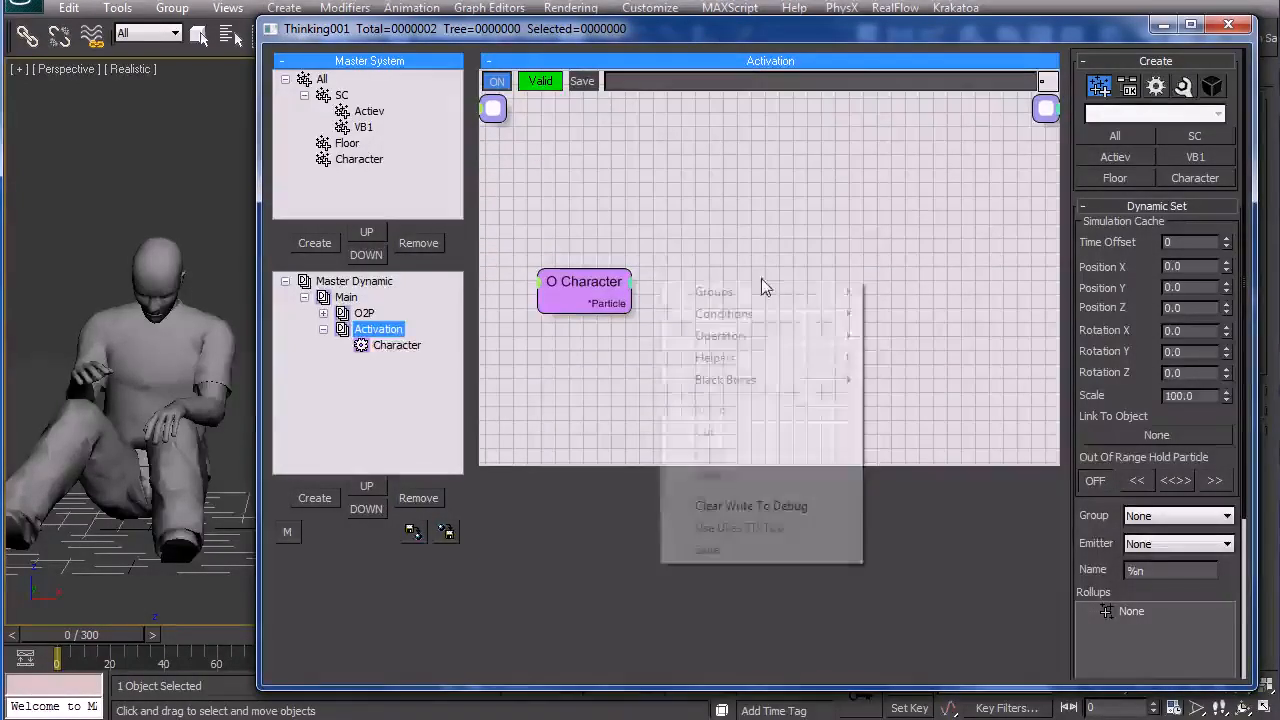
pyautogui.moveTo(743, 343)
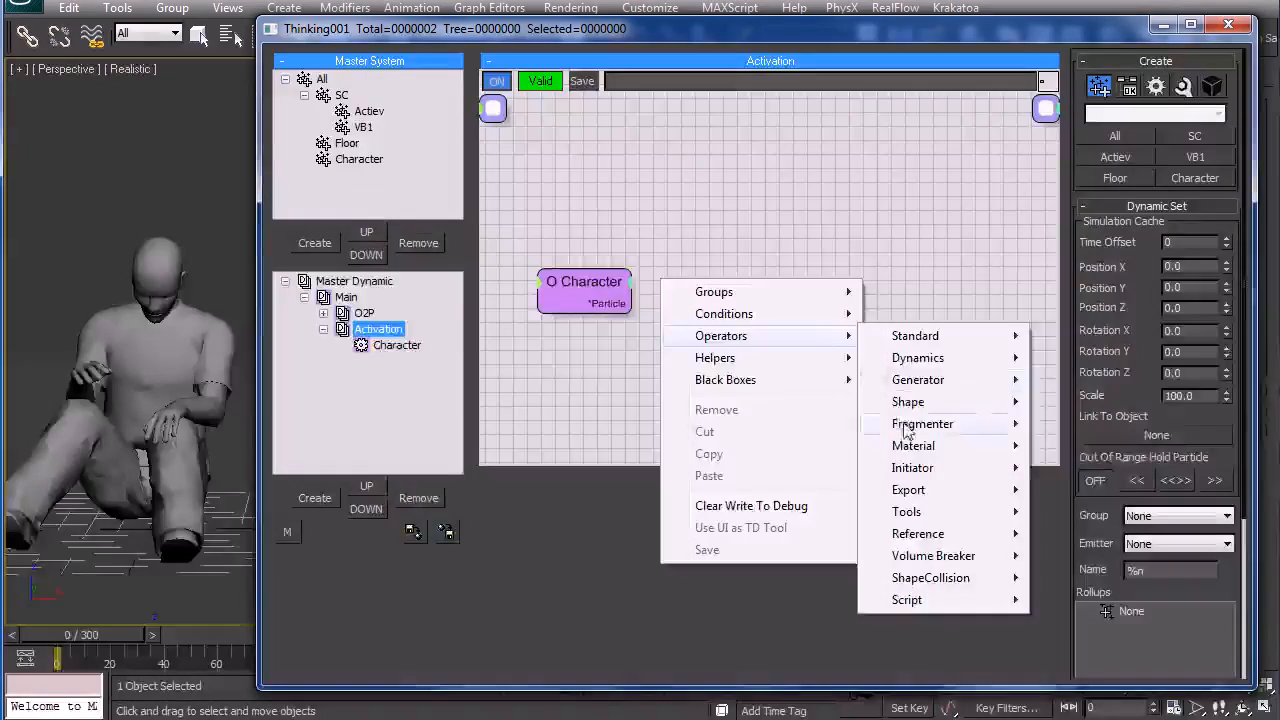
pyautogui.moveTo(990, 424)
pyautogui.click(1084, 446)
pyautogui.moveTo(796, 319); pyautogui.dragTo(626, 303)
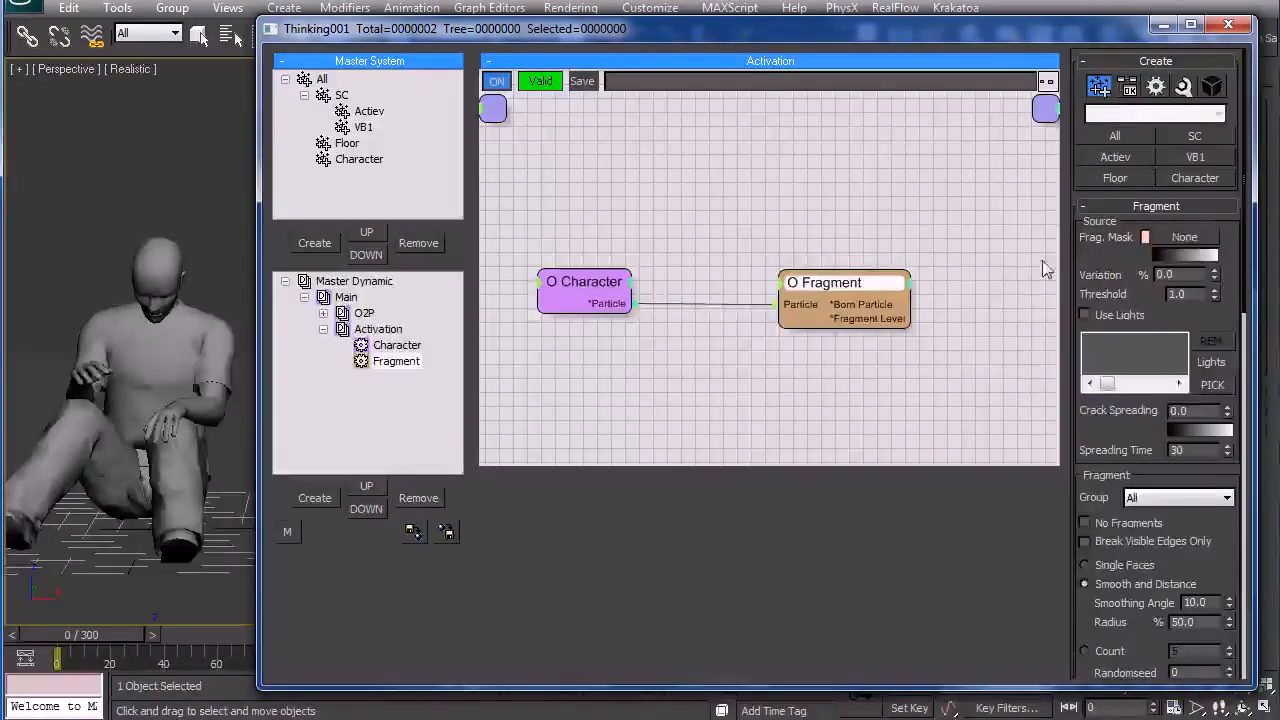
# - Review the Fragment operator's source and fragment settings against the character, and minimise the particle editor
pyautogui.scroll(-3, 1103, 273)
pyautogui.scroll(1, 1124, 158)
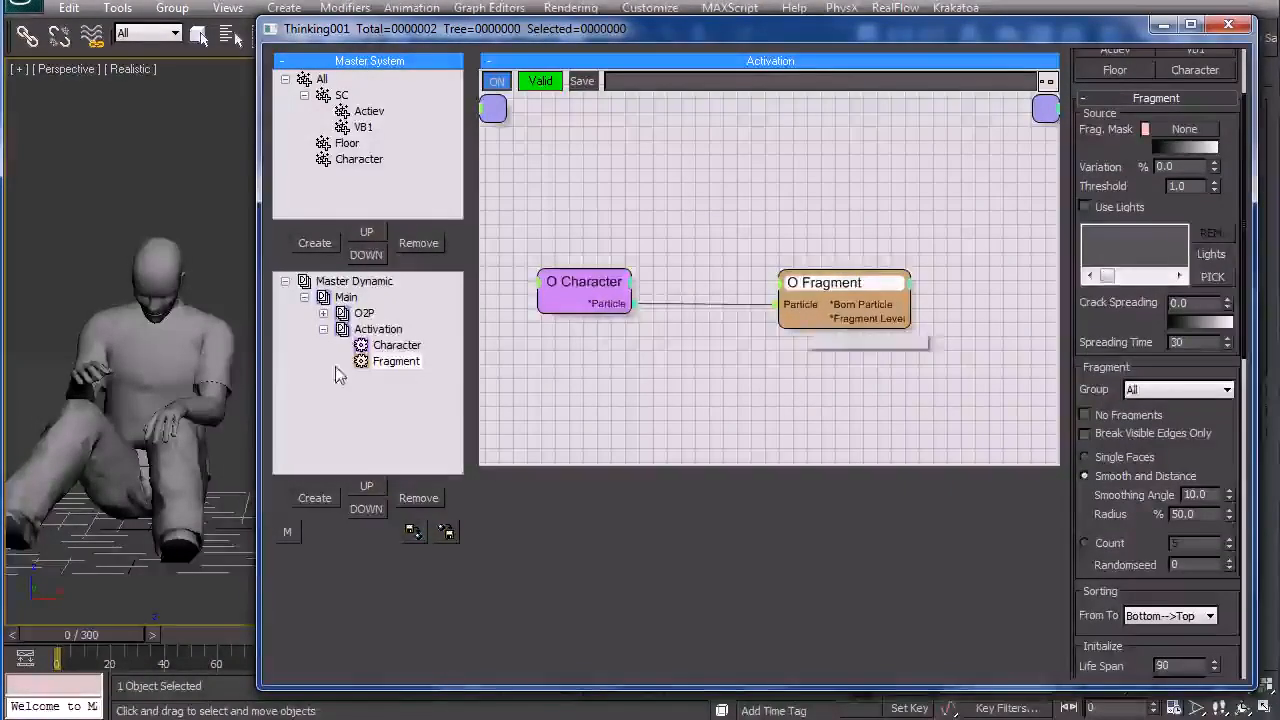
pyautogui.middleClick(161, 322)
pyautogui.scroll(2, 161, 322)
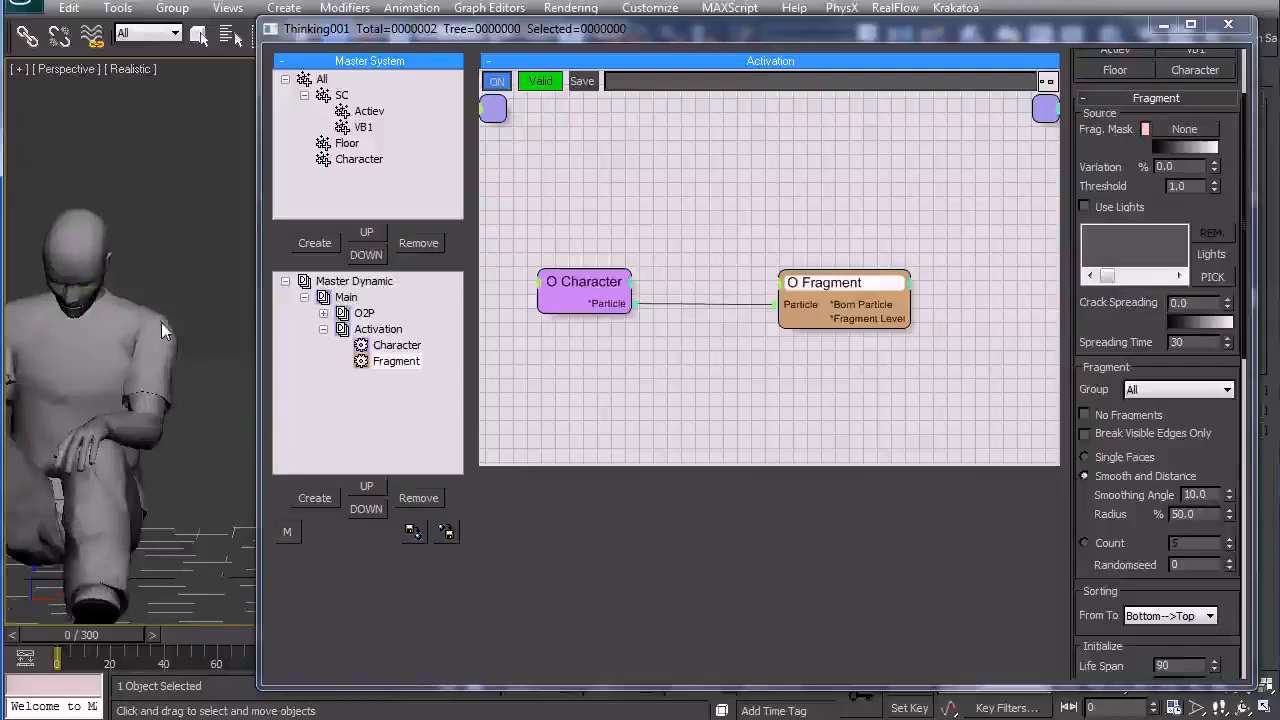
pyautogui.moveTo(161, 322); pyautogui.dragTo(240, 326, button='middle')
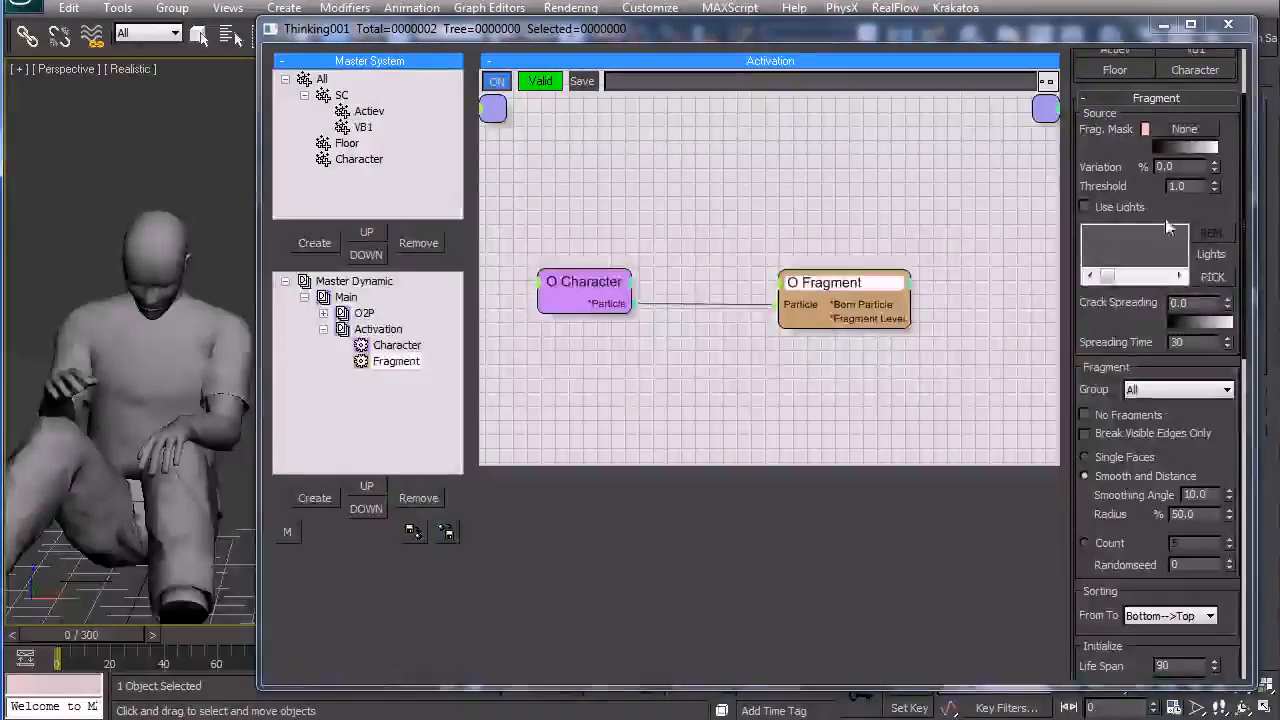
pyautogui.click(1165, 26)
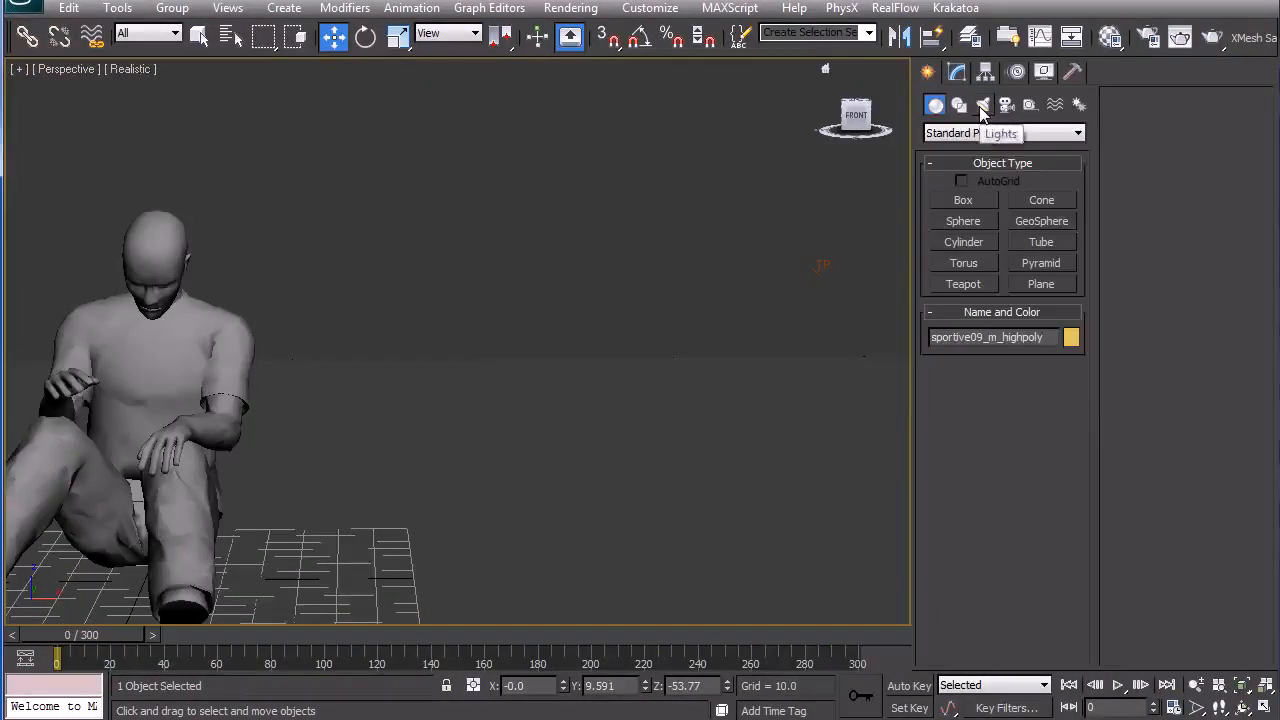
# - Create a standard Omni light beside the character and raise it to a height of about 60.5
pyautogui.click(981, 106)
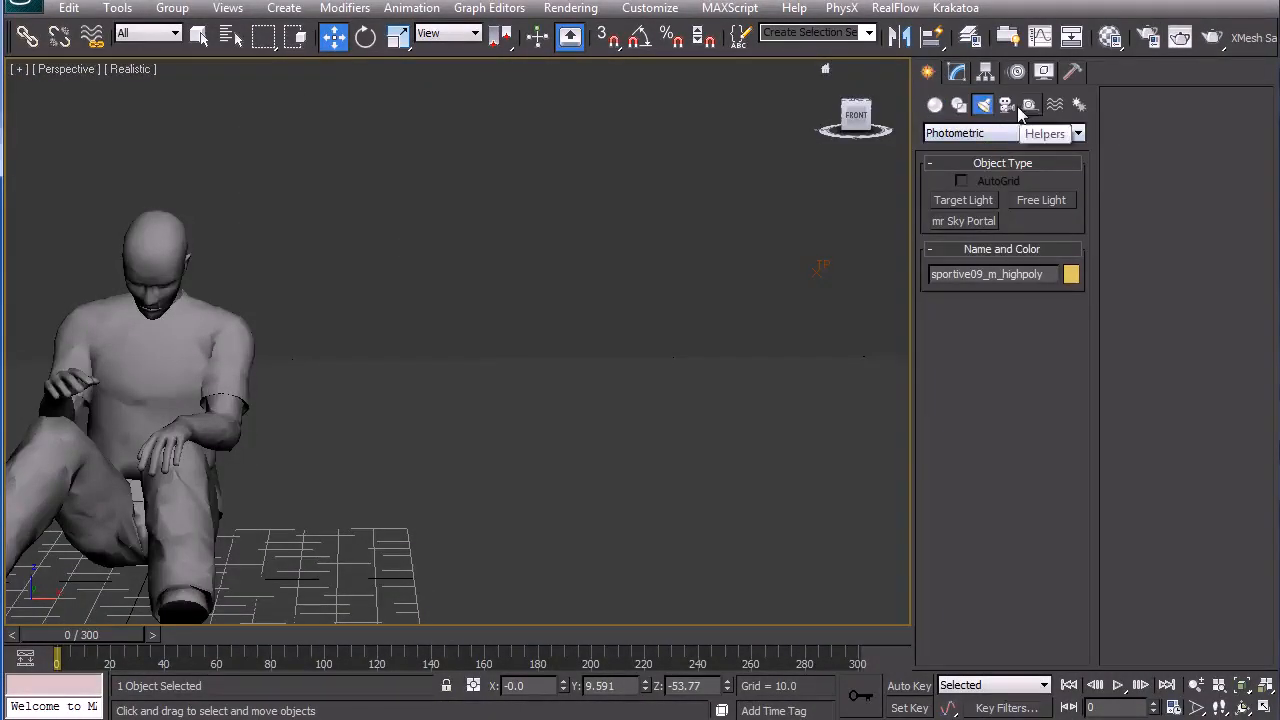
pyautogui.click(970, 133)
pyautogui.click(986, 161)
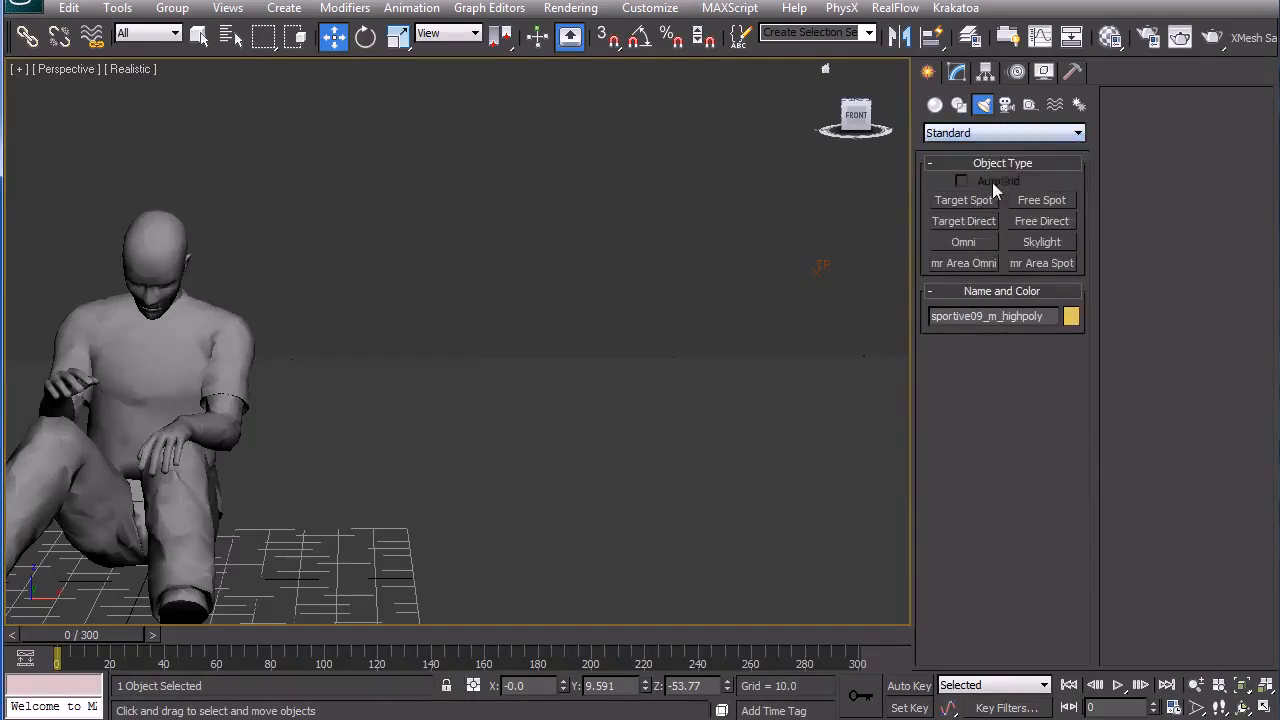
pyautogui.click(964, 242)
pyautogui.keyDown('alt'); pyautogui.moveTo(543, 537); pyautogui.dragTo(586, 472, button='middle'); pyautogui.keyUp('alt')
pyautogui.click(499, 470)
pyautogui.press('w')
pyautogui.moveTo(510, 446); pyautogui.dragTo(532, 199)
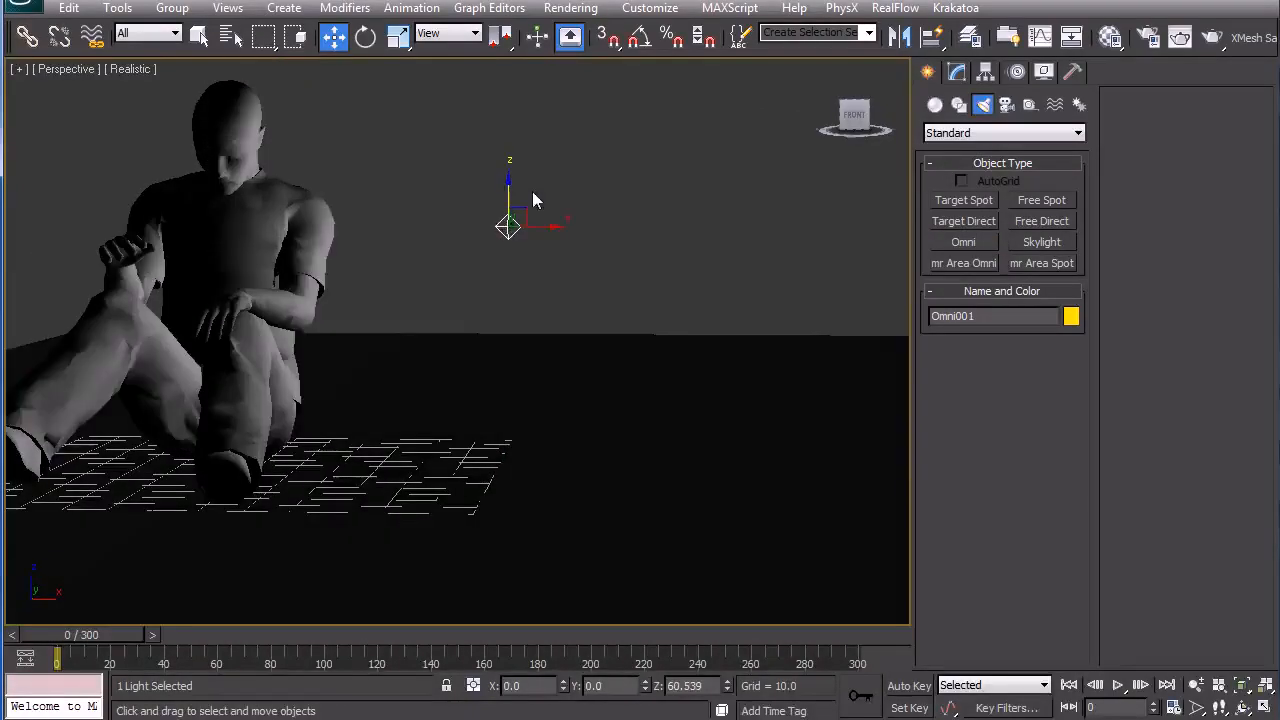
# - Set the omni light's intensity multiplier to 0.1
pyautogui.click(957, 71)
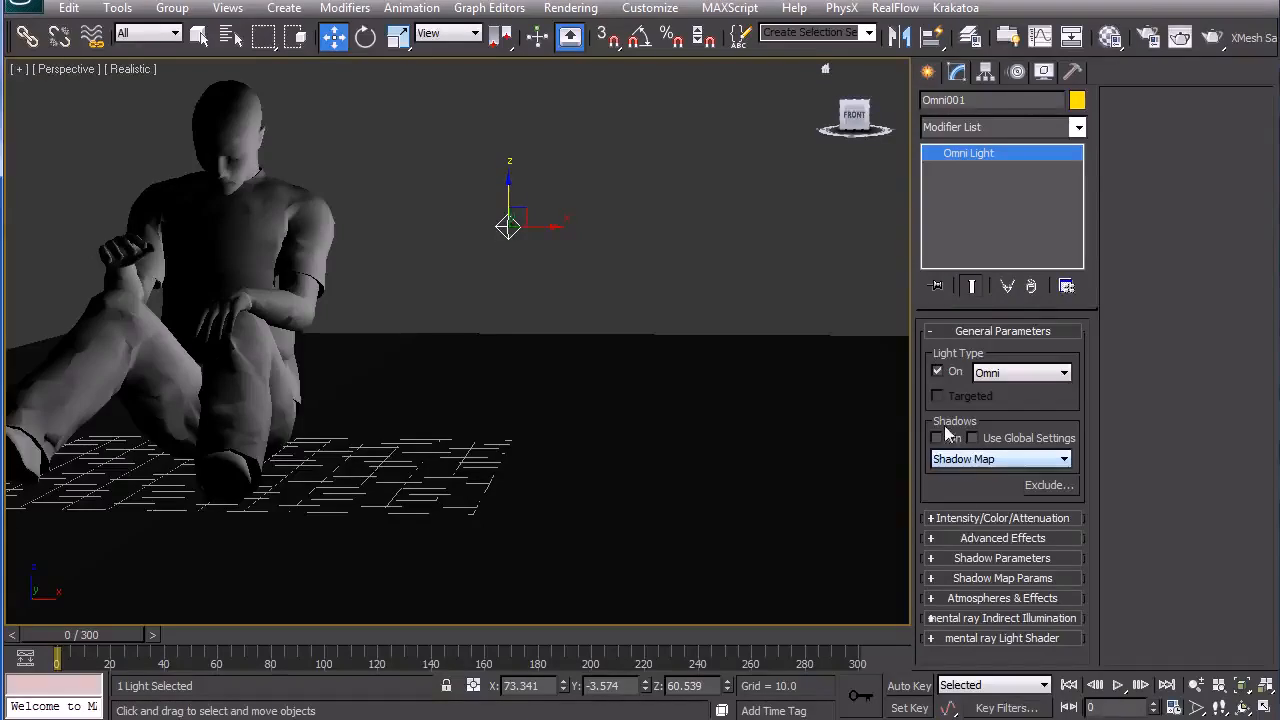
pyautogui.click(985, 518)
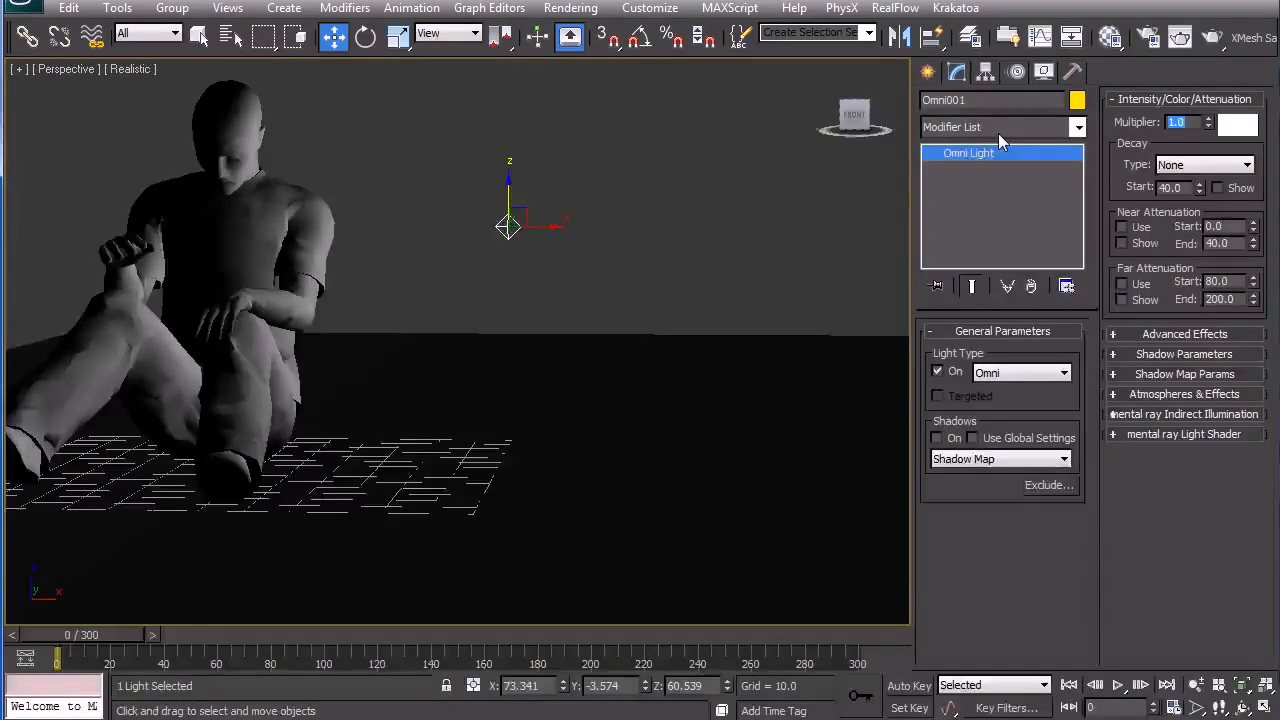
pyautogui.write('0')
pyautogui.press('Return')
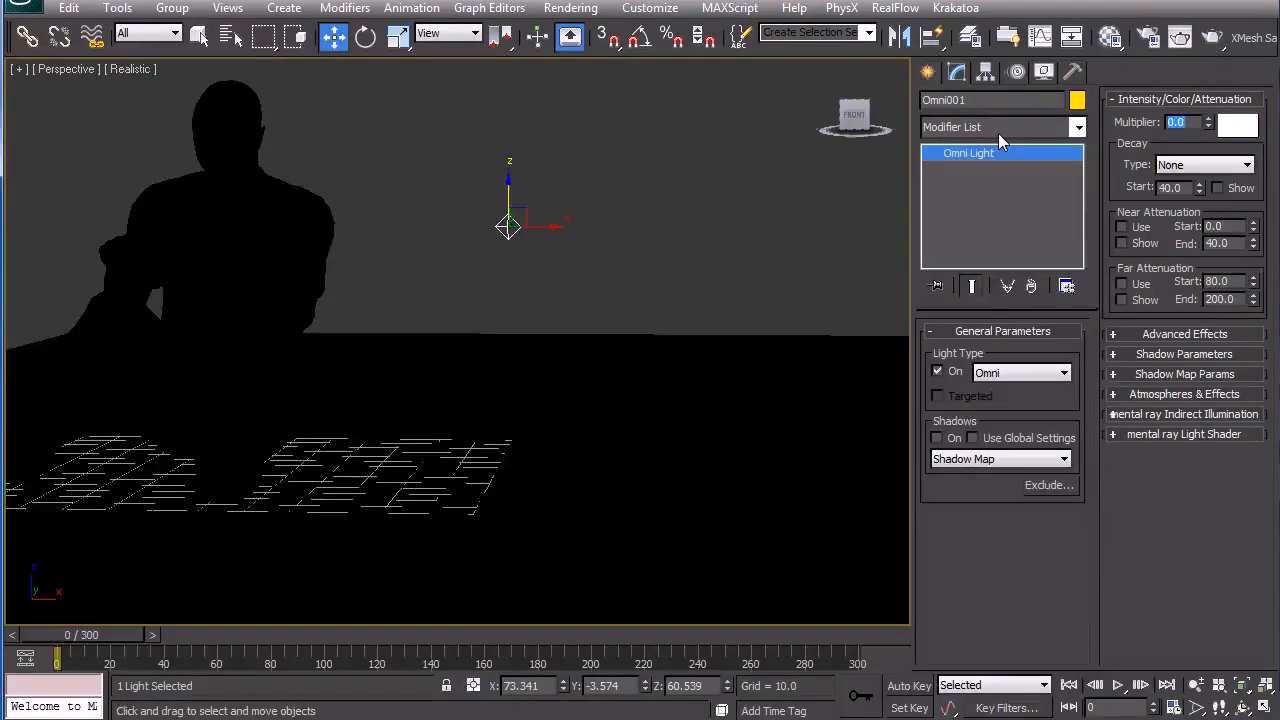
pyautogui.write('0.1')
pyautogui.press('Return')
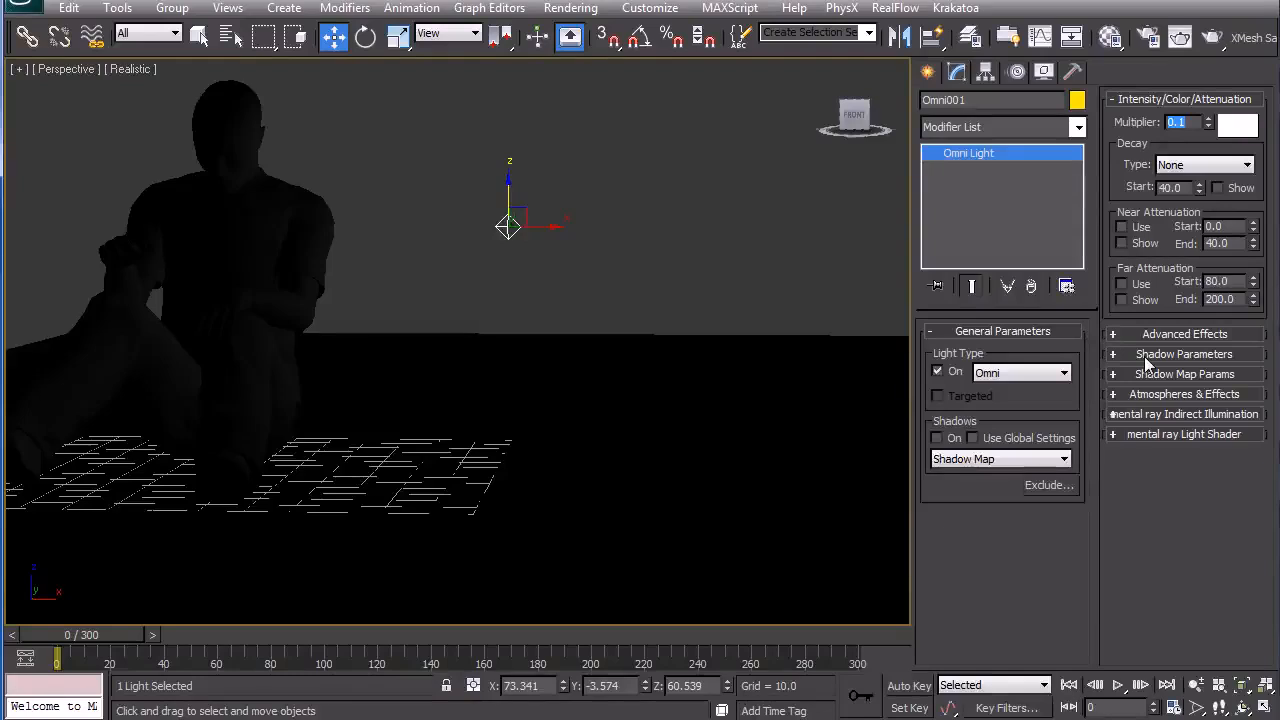
# - Use and show the omni light's near and far attenuation, with near end and far start at 28.55 and far end at 30
pyautogui.click(1122, 227)
pyautogui.click(1121, 244)
pyautogui.click(1122, 283)
pyautogui.click(1121, 300)
pyautogui.moveTo(1254, 302); pyautogui.dragTo(1262, 396)
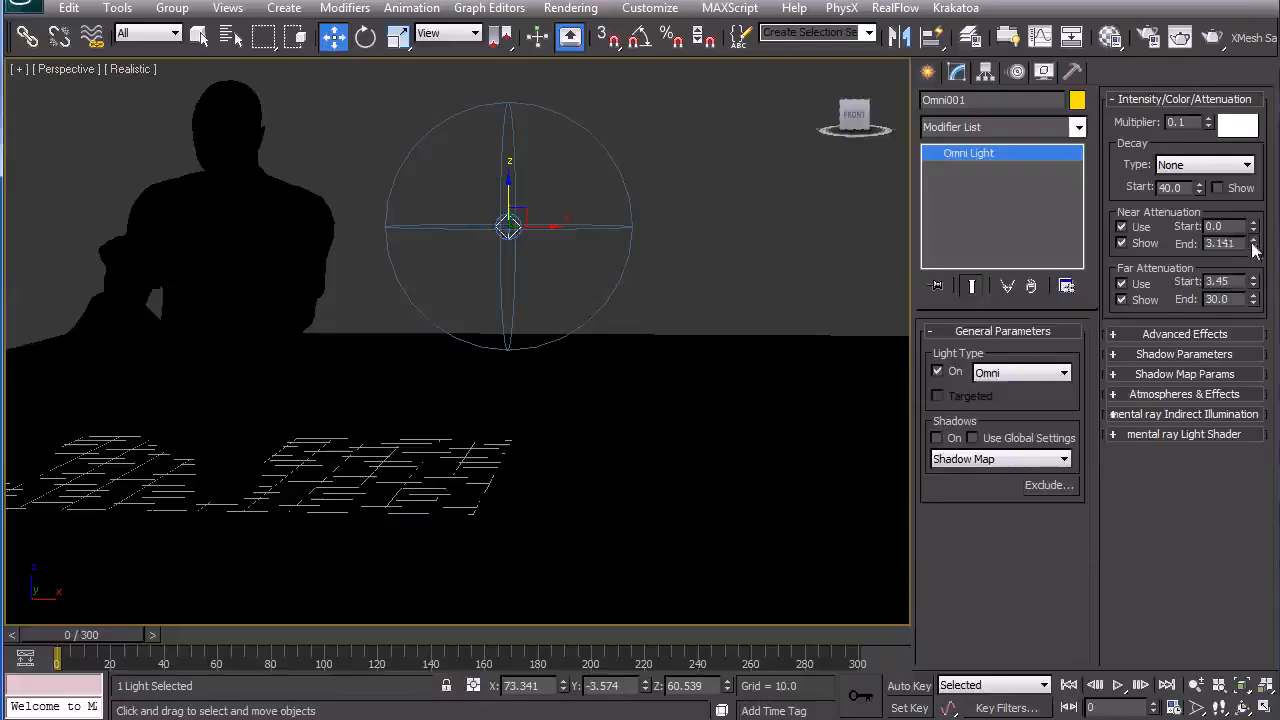
pyautogui.moveTo(1231, 126); pyautogui.dragTo(1122, 498)
# - Shift the omni light along X to about 101 and enlarge its attenuation to near end 47.284 and far start and end 51.104
pyautogui.keyDown('alt'); pyautogui.moveTo(785, 450); pyautogui.dragTo(731, 439, button='middle'); pyautogui.keyUp('alt')
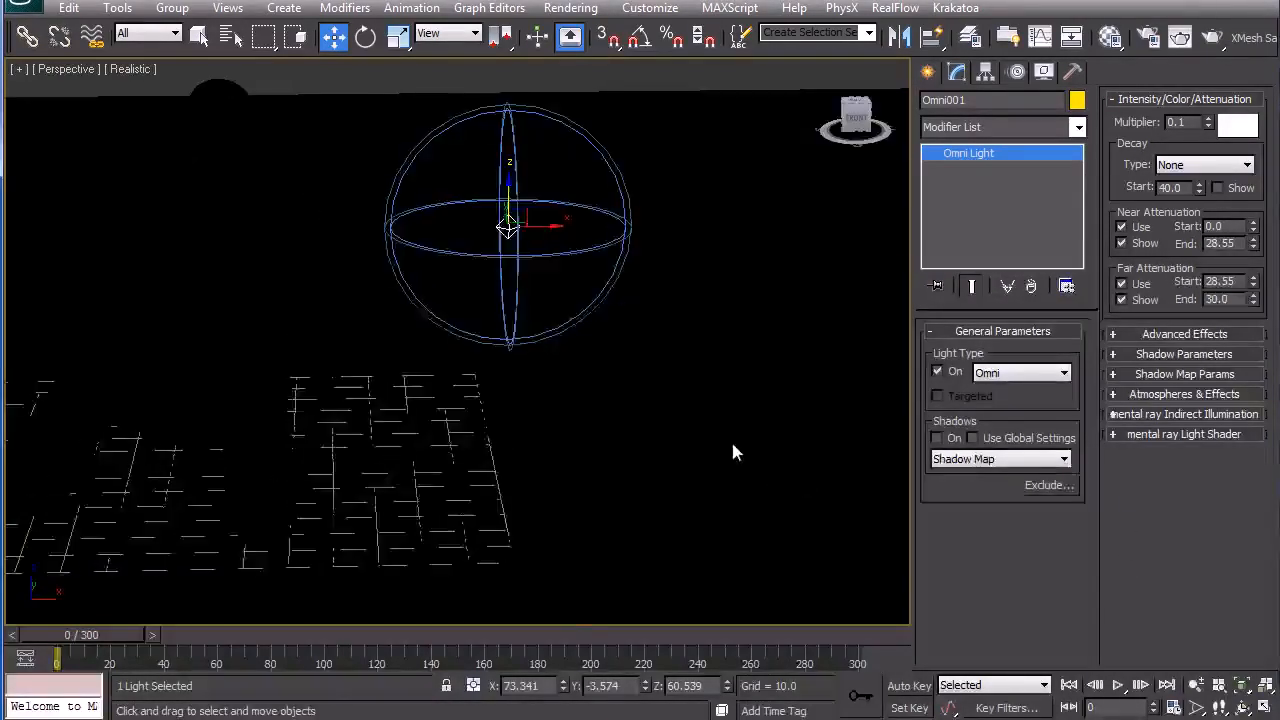
pyautogui.scroll(-3, 736, 442)
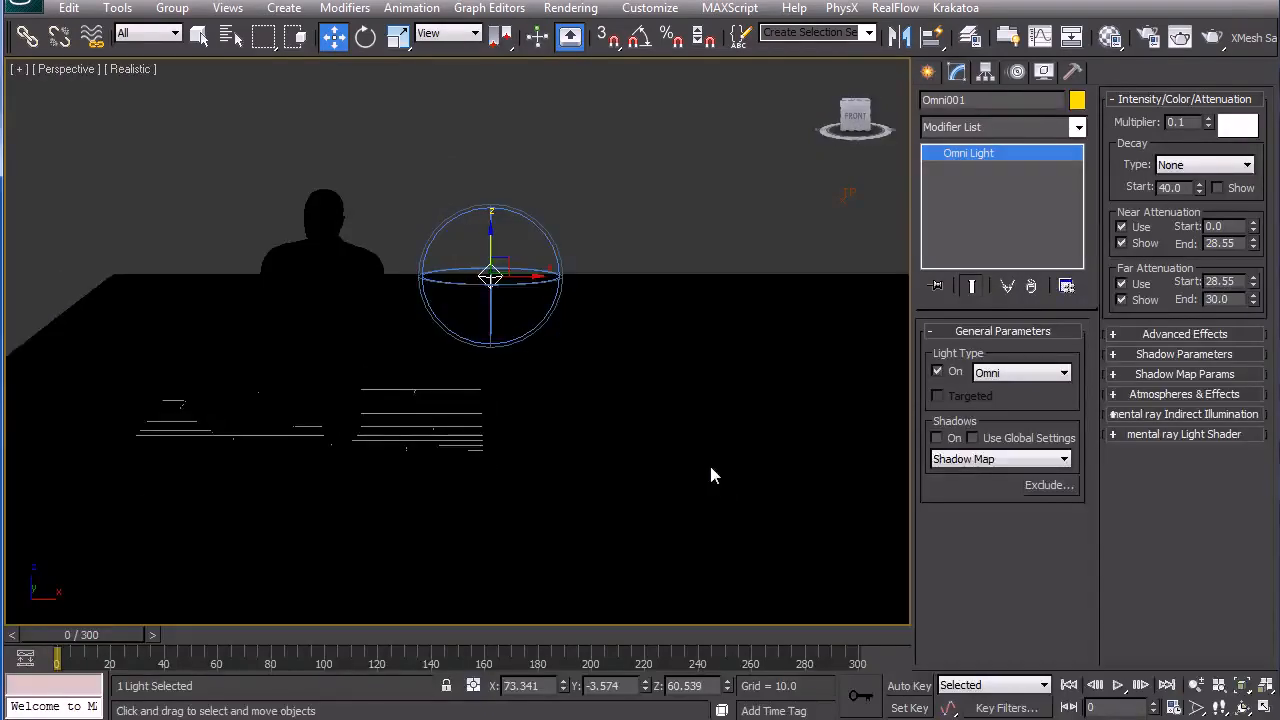
pyautogui.press('F3')
pyautogui.keyDown('alt'); pyautogui.moveTo(707, 480); pyautogui.dragTo(689, 471, button='middle'); pyautogui.keyUp('alt')
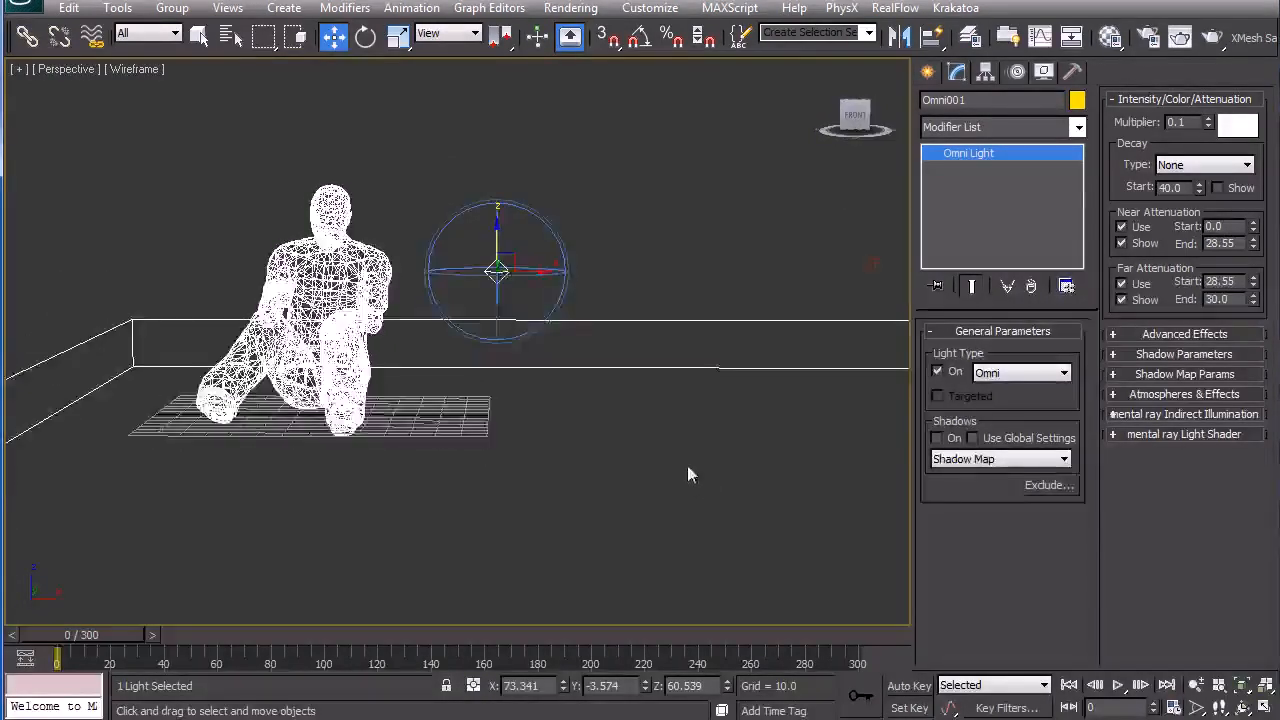
pyautogui.scroll(3, 700, 468)
pyautogui.moveTo(1256, 256); pyautogui.dragTo(1260, 262)
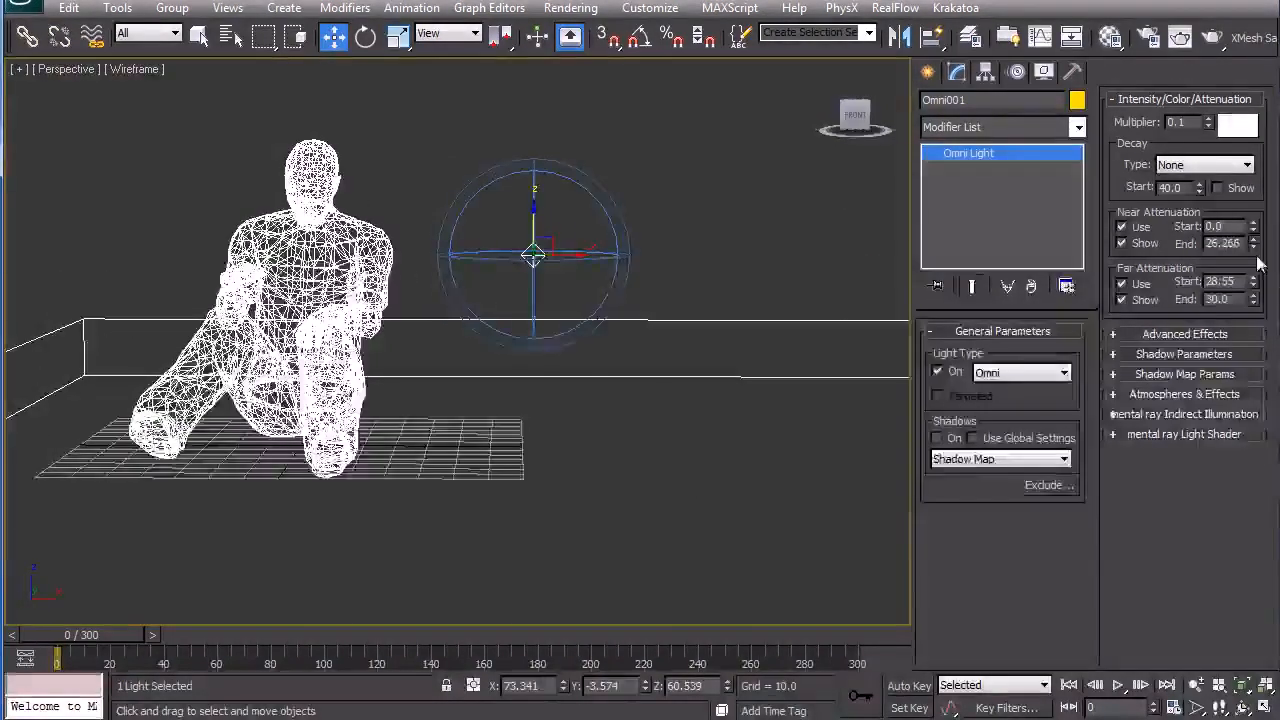
pyautogui.moveTo(573, 259); pyautogui.dragTo(663, 264)
pyautogui.keyDown('alt'); pyautogui.moveTo(638, 483); pyautogui.dragTo(618, 483, button='middle'); pyautogui.keyUp('alt')
pyautogui.moveTo(1254, 284); pyautogui.dragTo(1248, 204)
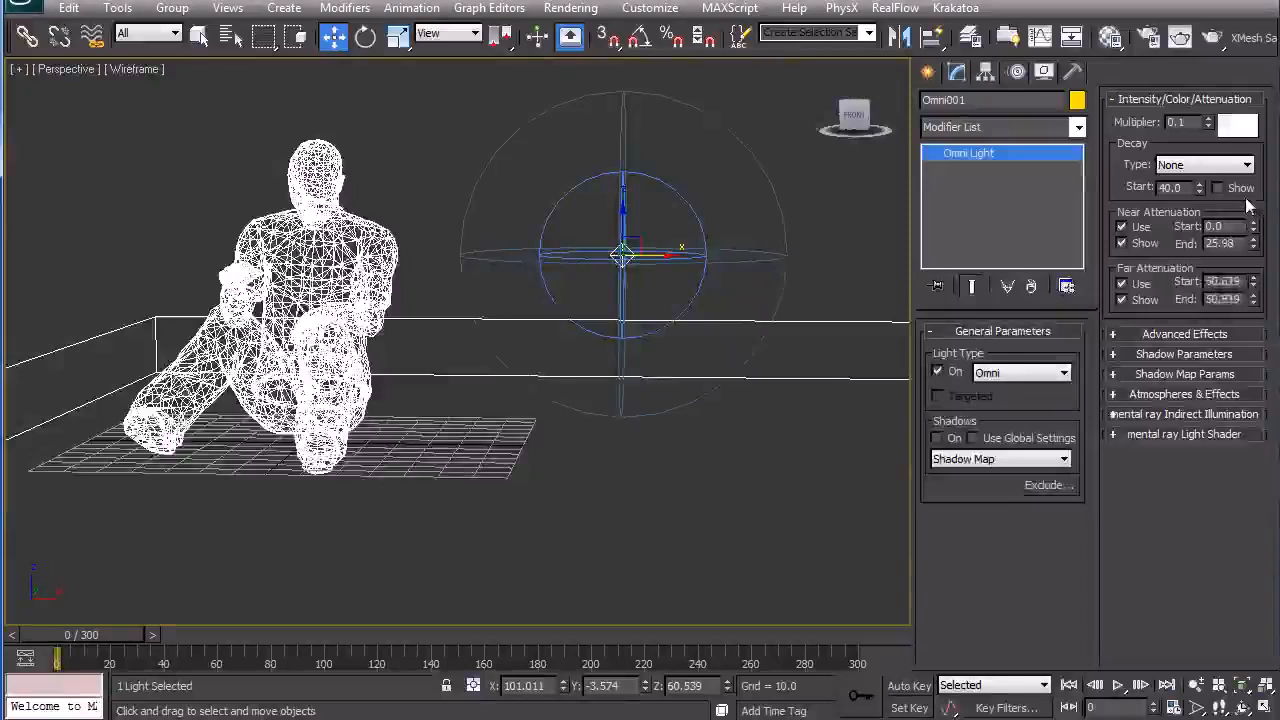
pyautogui.moveTo(781, 441)
pyautogui.keyDown('alt'); pyautogui.mouseDown(button='middle')
pyautogui.moveTo(588, 445)
pyautogui.moveTo(785, 447)
pyautogui.mouseUp(button='middle'); pyautogui.keyUp('alt')
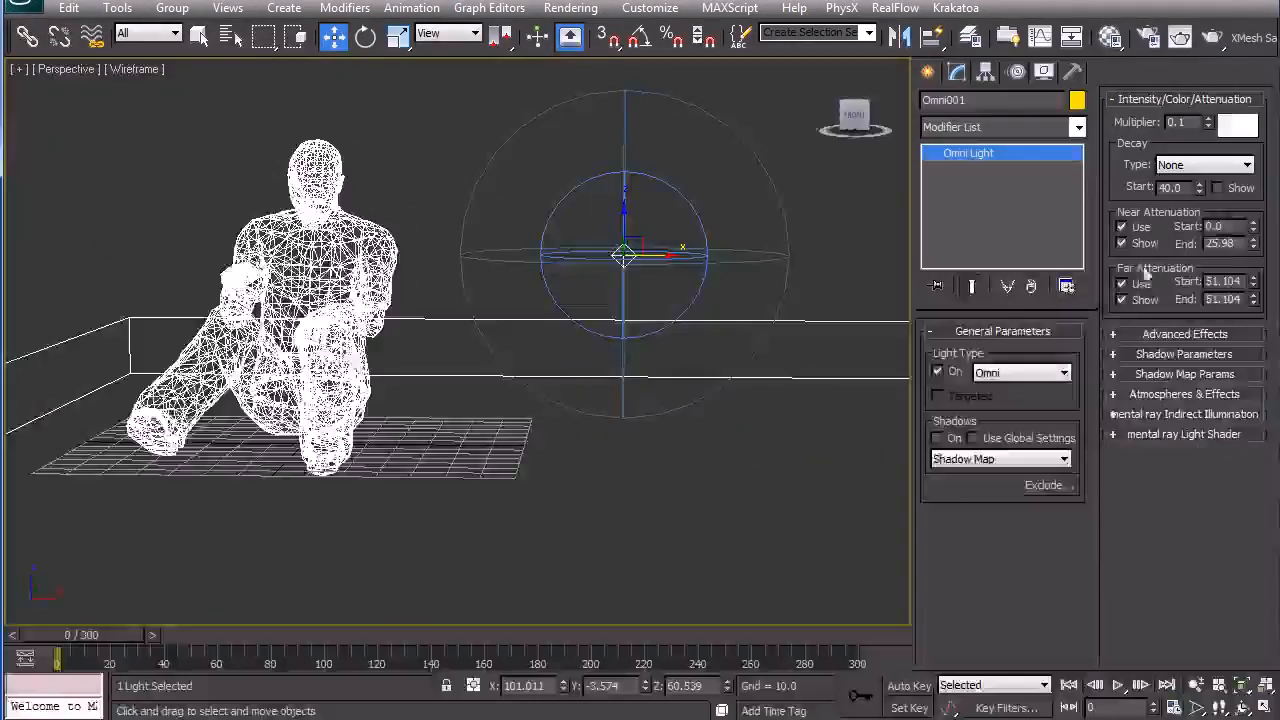
pyautogui.moveTo(1248, 244); pyautogui.dragTo(1240, 185)
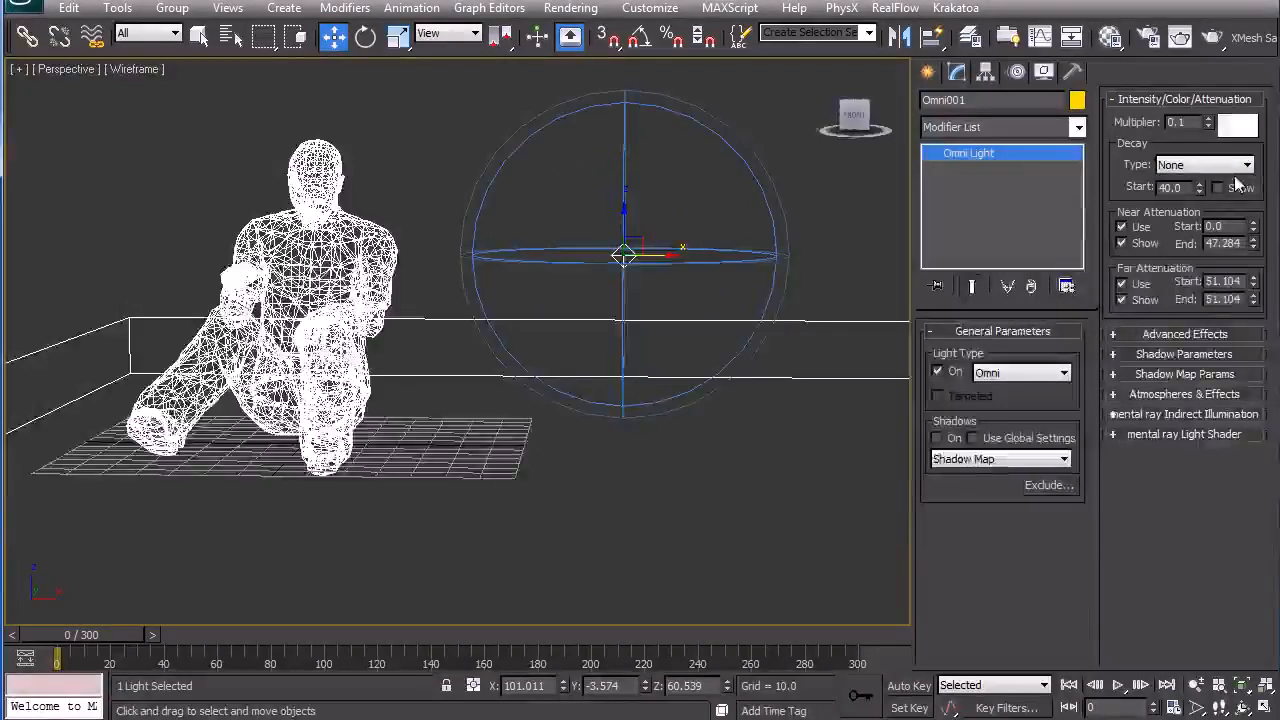
# - Lower the omni light to Z of about 53.96 and move it farther from the character to X of about 130
pyautogui.moveTo(623, 208); pyautogui.dragTo(626, 238)
pyautogui.keyDown('alt'); pyautogui.moveTo(580, 380); pyautogui.dragTo(688, 289, button='middle'); pyautogui.keyUp('alt')
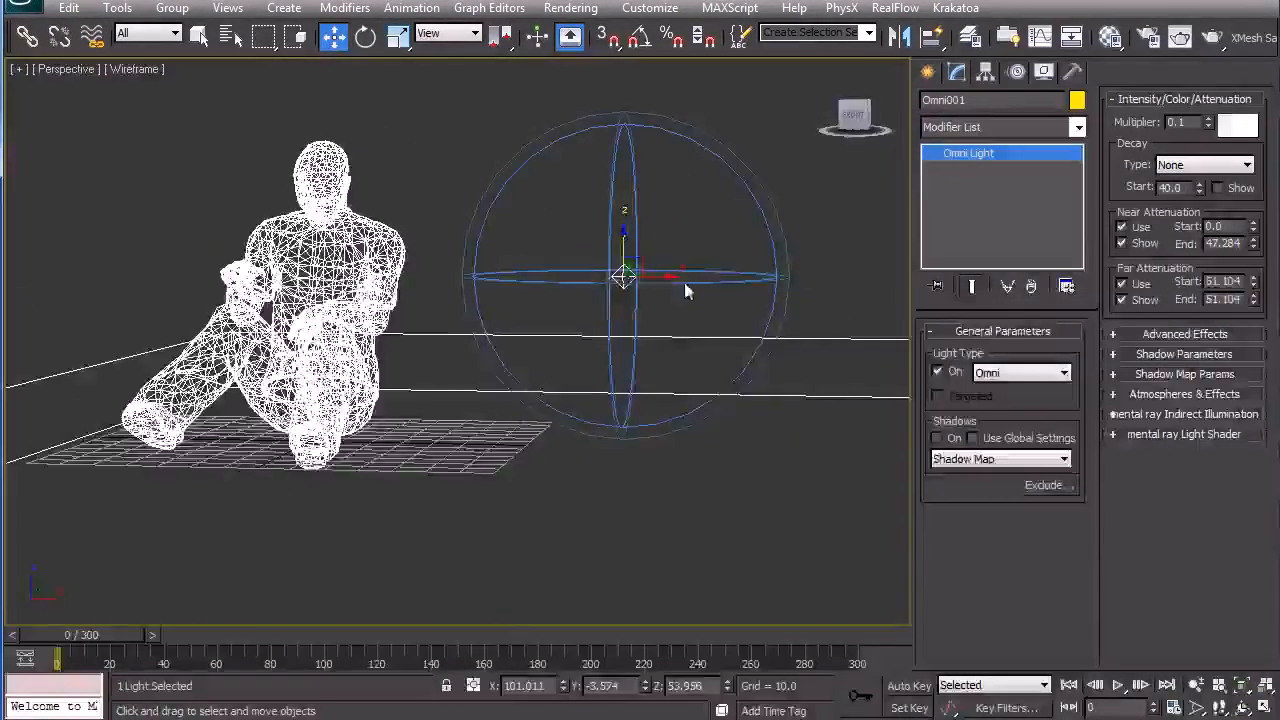
pyautogui.moveTo(672, 285); pyautogui.dragTo(765, 284)
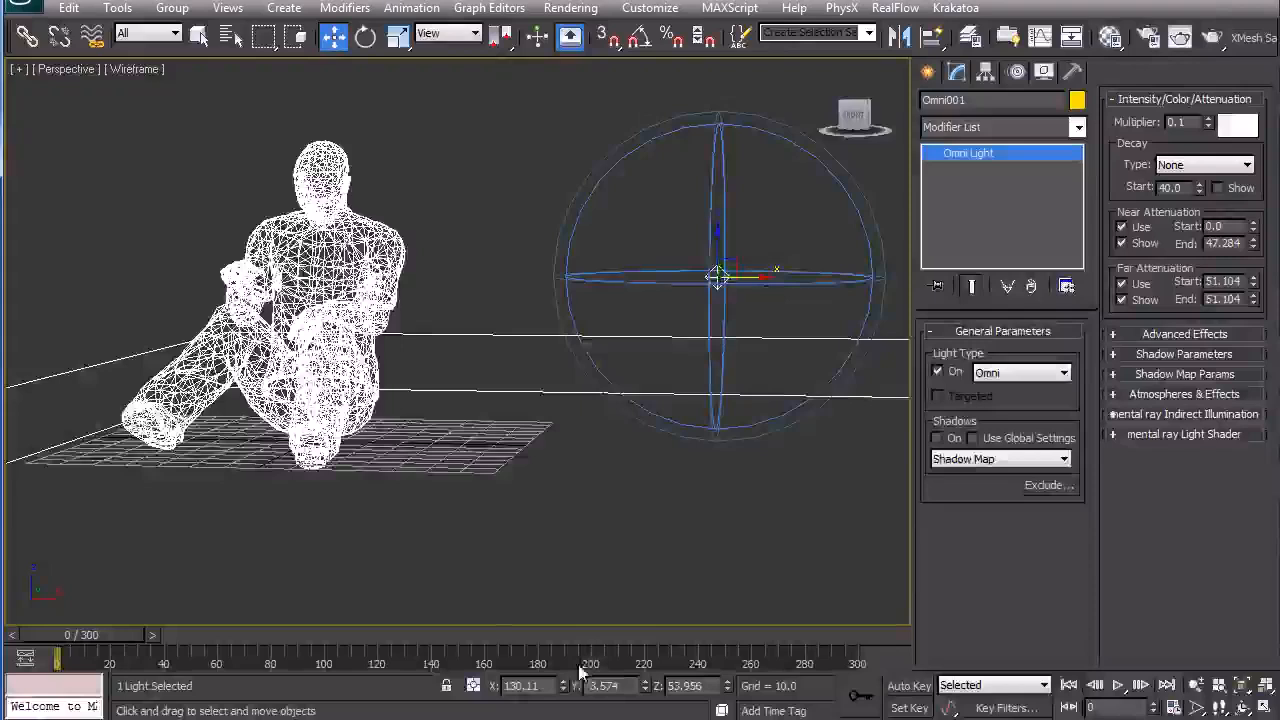
pyautogui.keyDown('alt'); pyautogui.moveTo(603, 537); pyautogui.dragTo(591, 493, button='middle'); pyautogui.keyUp('alt')
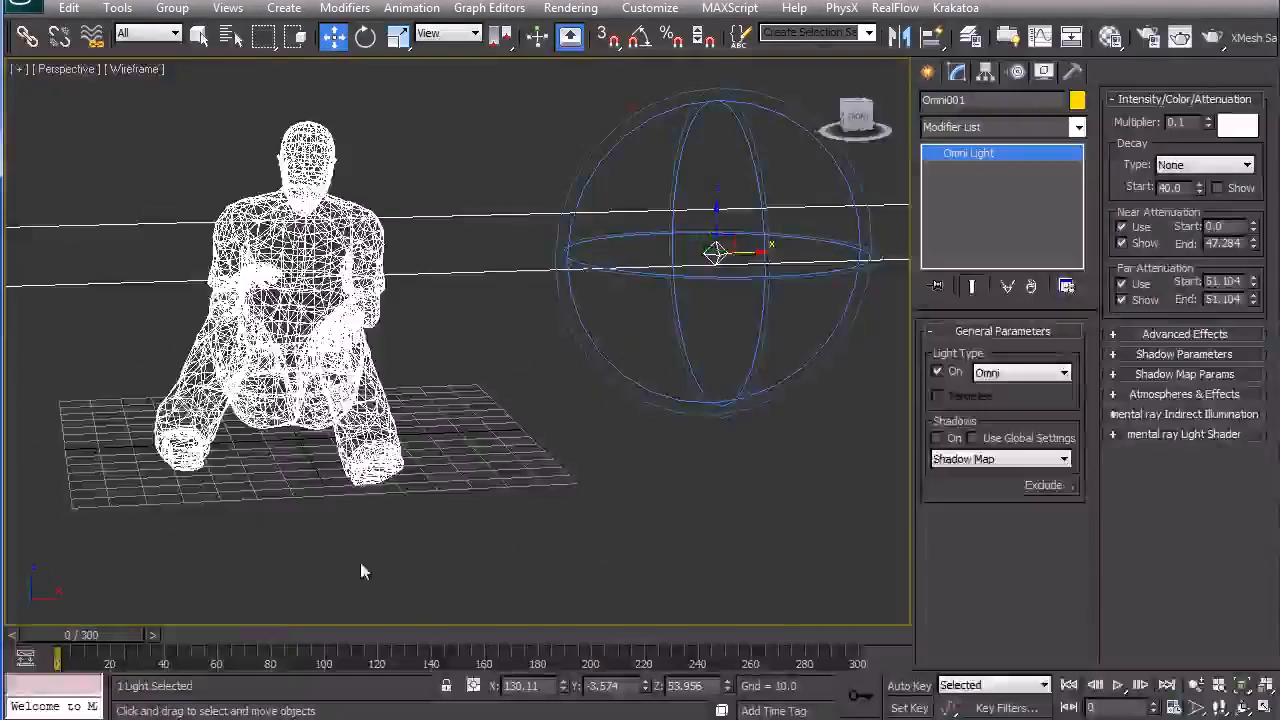
# - Scrub through the timeline to check the character's animation, and return to frame 0
pyautogui.moveTo(85, 637); pyautogui.dragTo(622, 645)
pyautogui.click(13, 637)
pyautogui.scroll(-3, 361, 510)
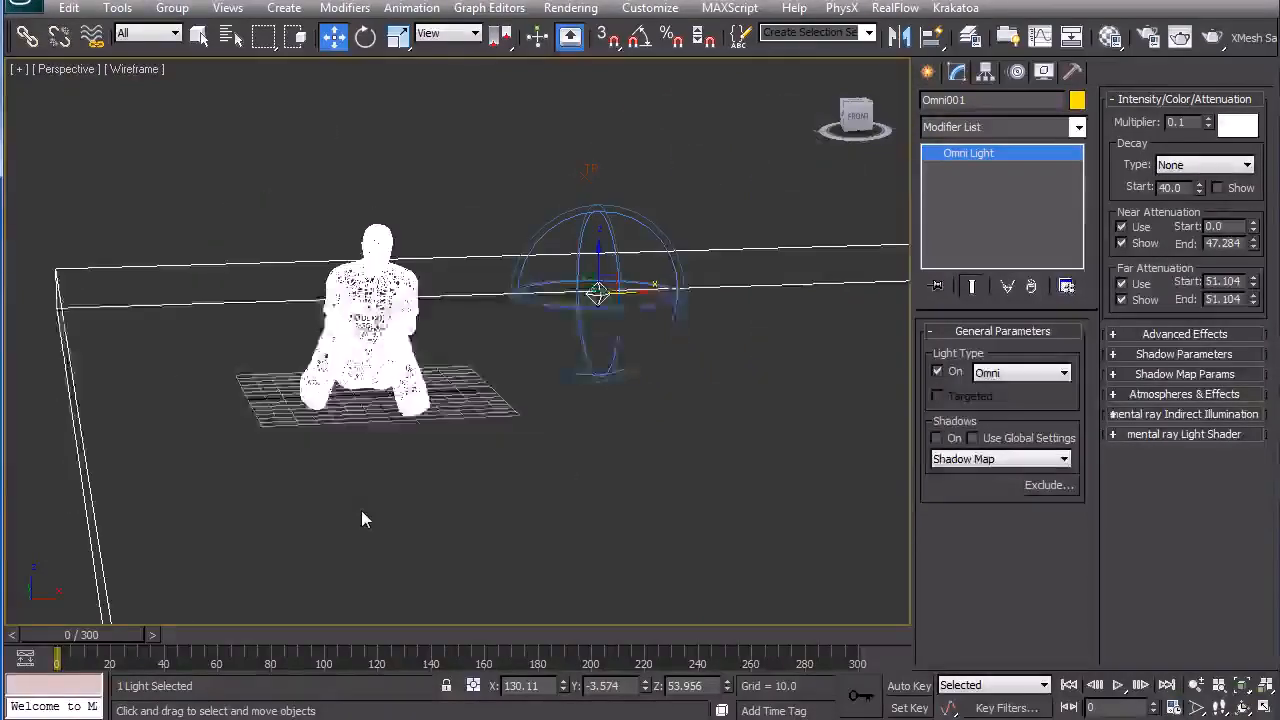
# - Add a standard Target Spot light in the top view, from beyond the floor's corner and aimed near the omni light
pyautogui.press('F3')
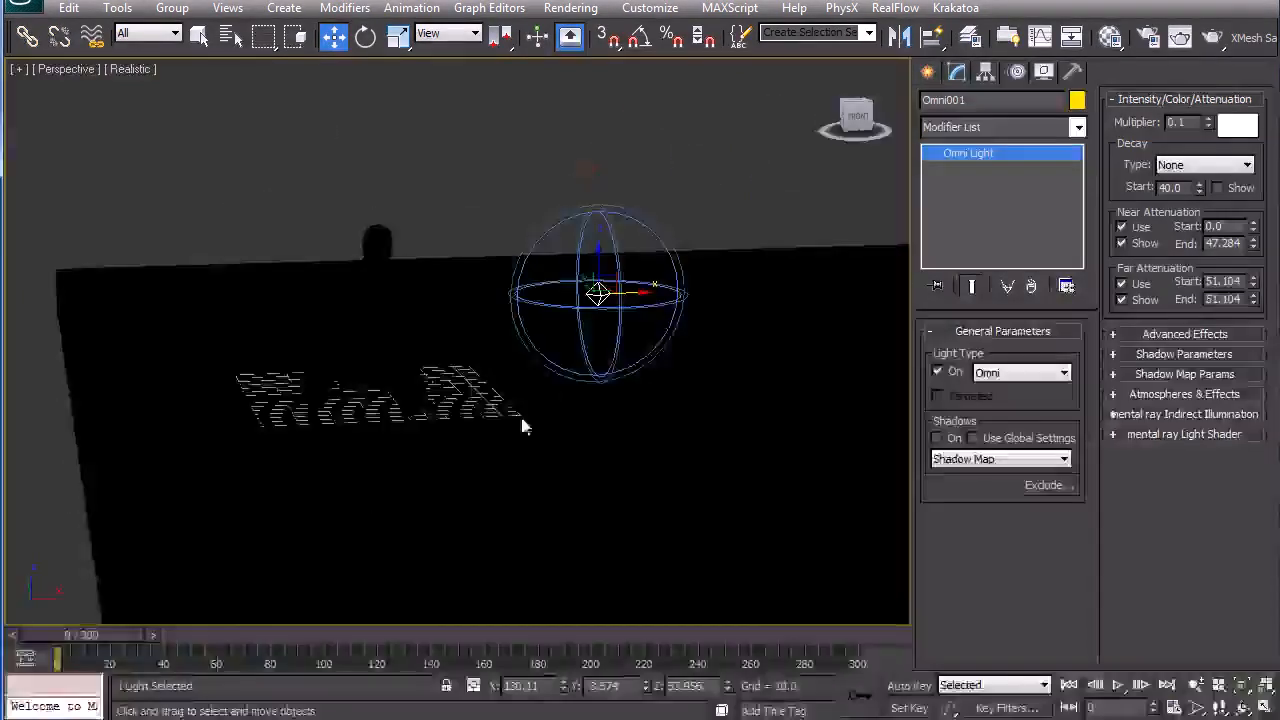
pyautogui.scroll(-2, 520, 413)
pyautogui.hotkey('alt', 'w')
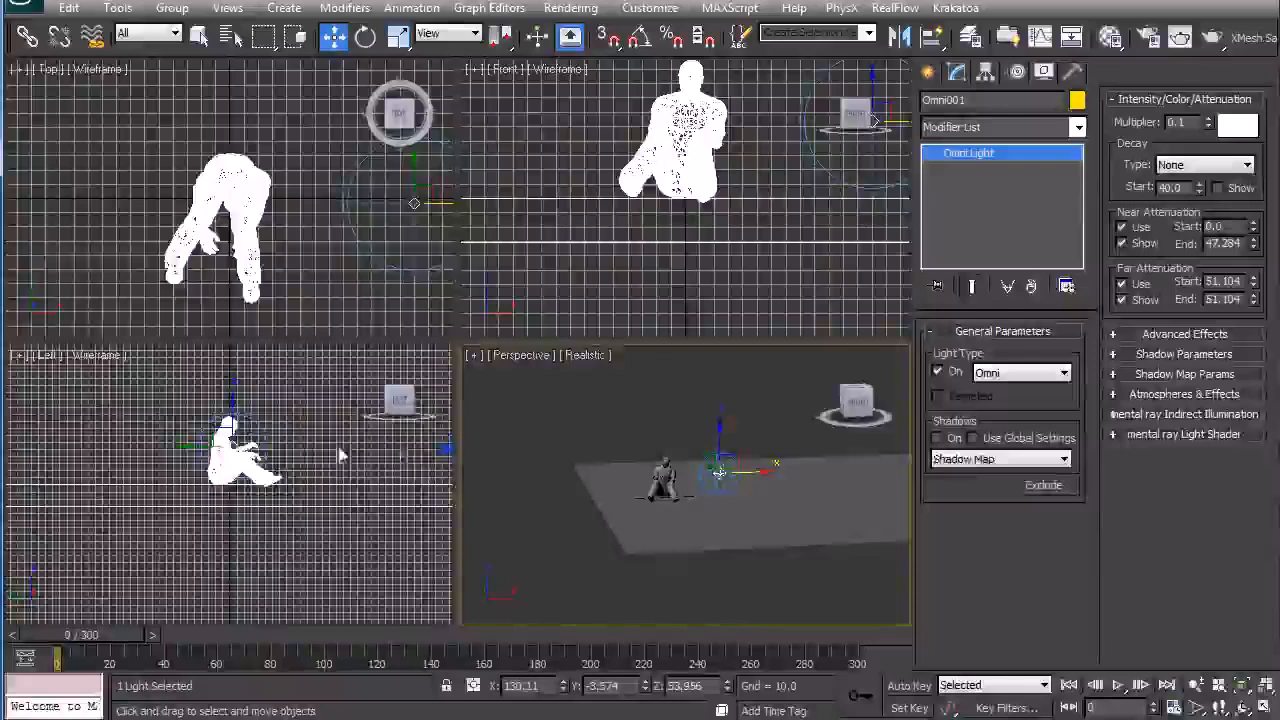
pyautogui.scroll(-6, 301, 285)
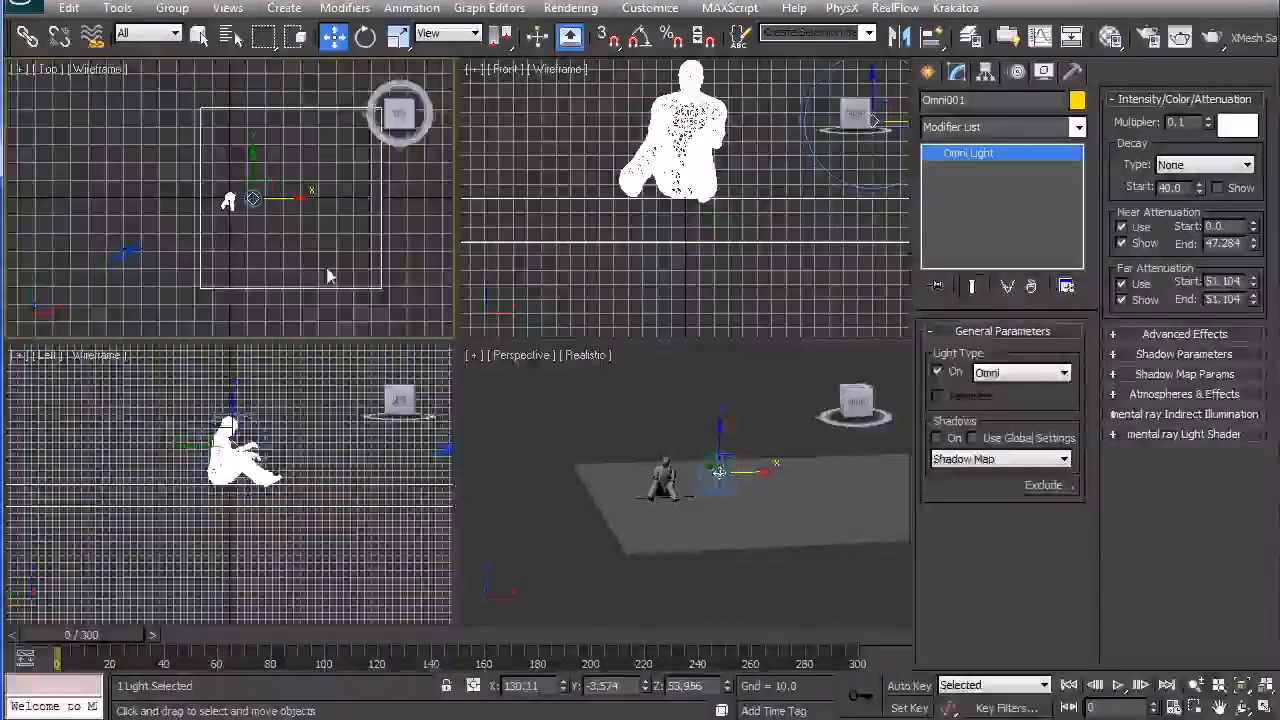
pyautogui.moveTo(312, 256); pyautogui.dragTo(309, 251, button='middle')
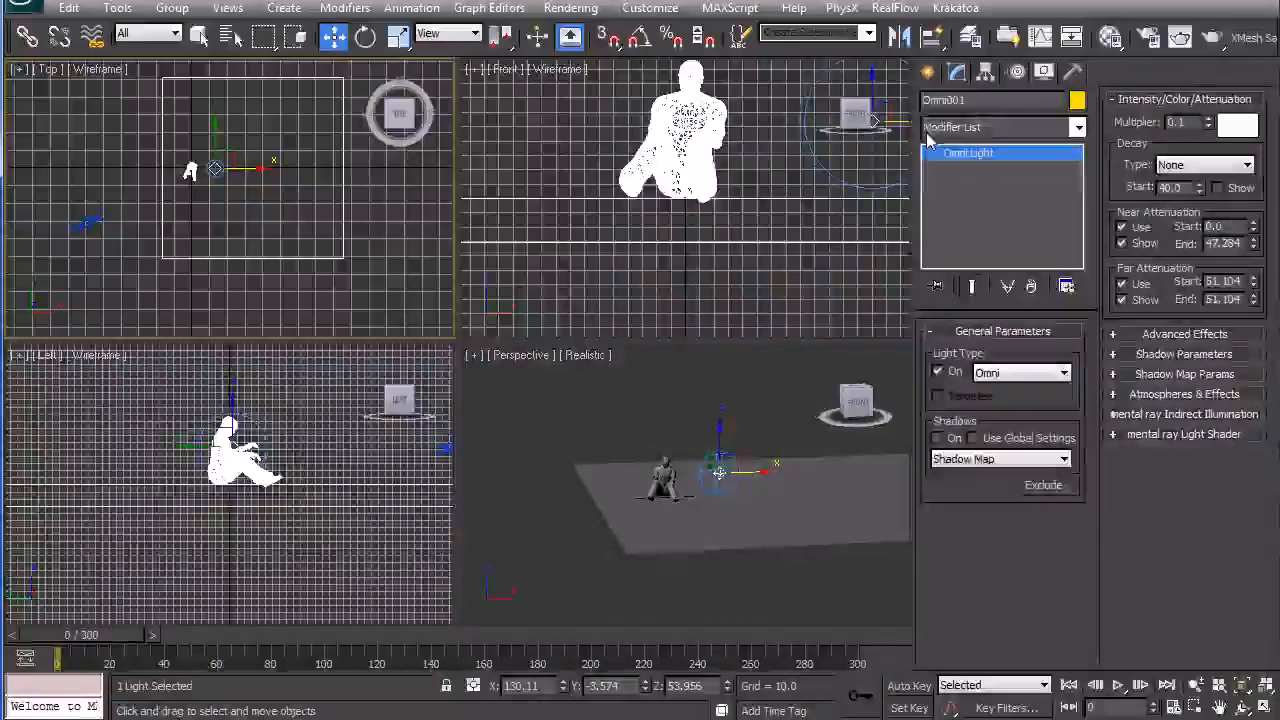
pyautogui.click(931, 71)
pyautogui.click(990, 133)
pyautogui.click(988, 172)
pyautogui.click(963, 200)
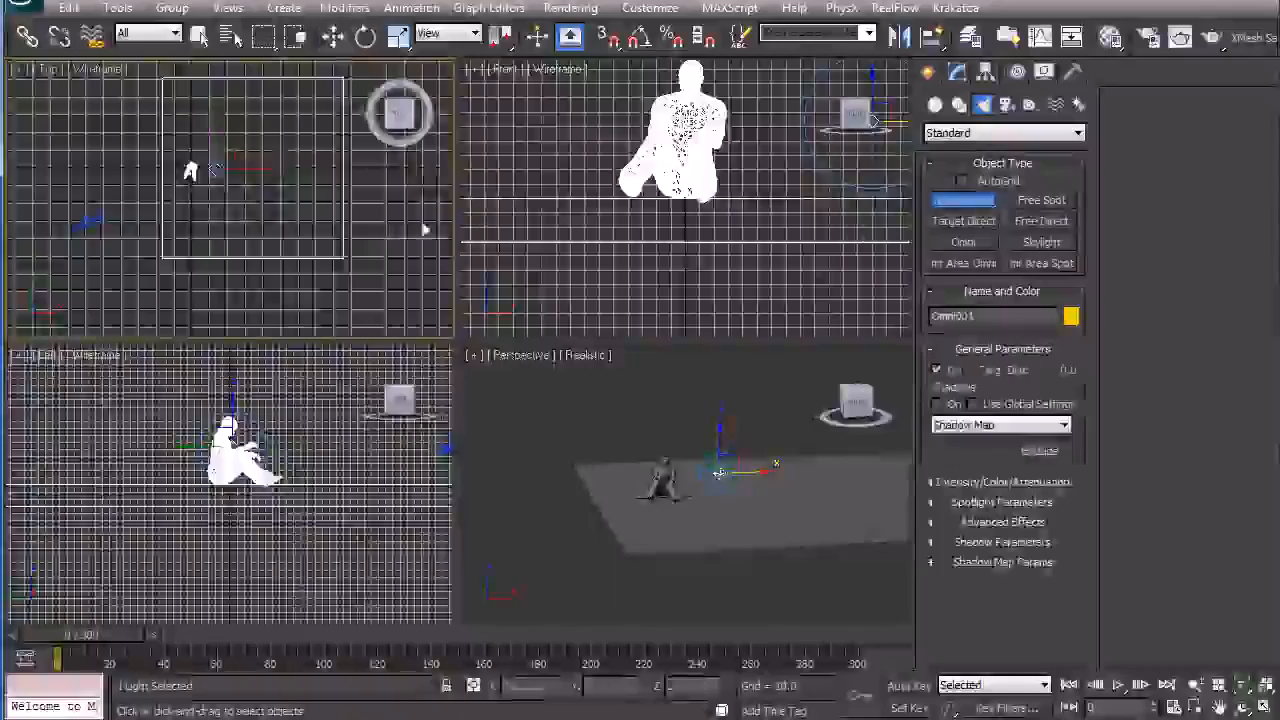
pyautogui.moveTo(352, 303); pyautogui.dragTo(223, 171)
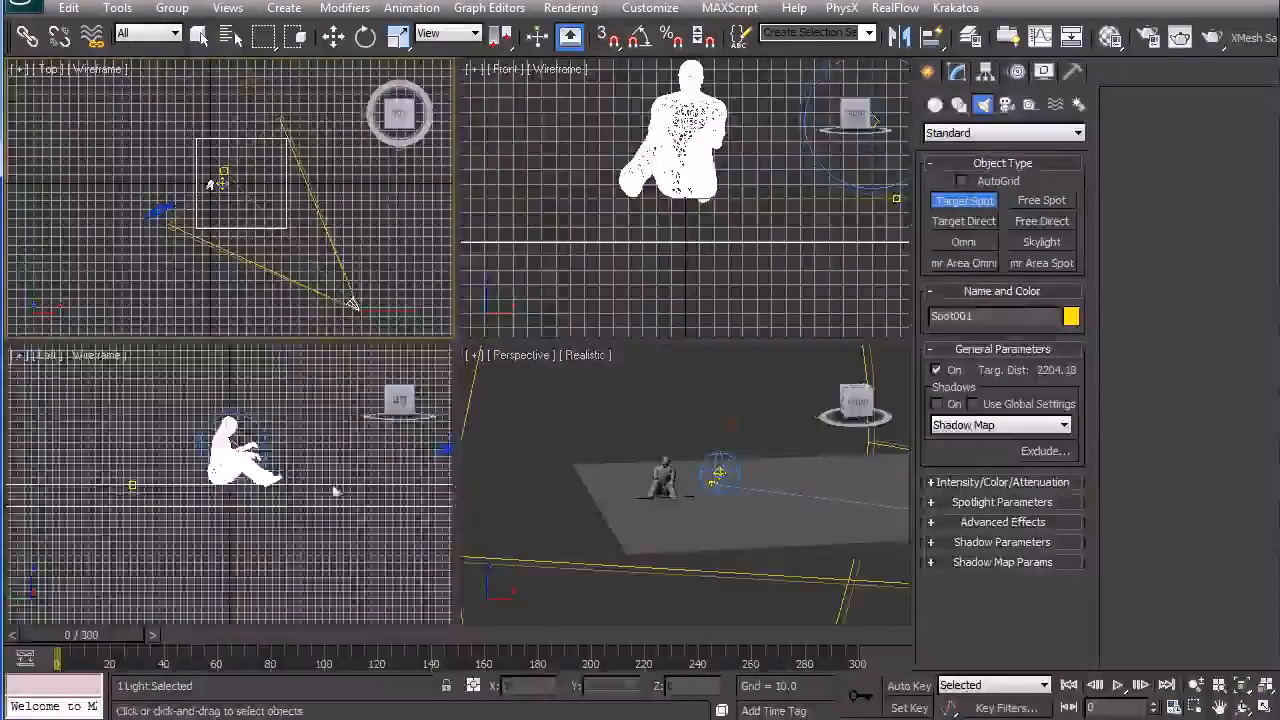
# - Raise the spot light to Z of about 1705.5 in the left view, and return to the full-size shaded perspective view
pyautogui.scroll(-8, 334, 489)
pyautogui.press('w')
pyautogui.moveTo(344, 487); pyautogui.dragTo(360, 350)
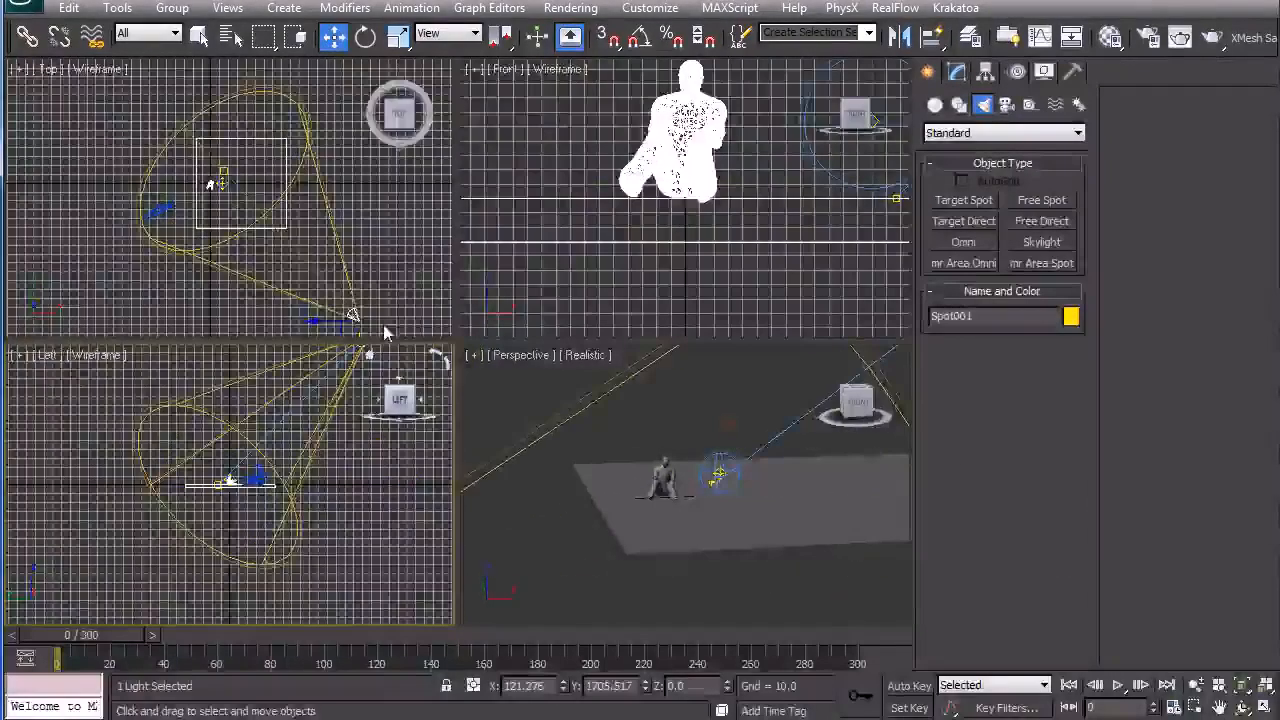
pyautogui.click(956, 73)
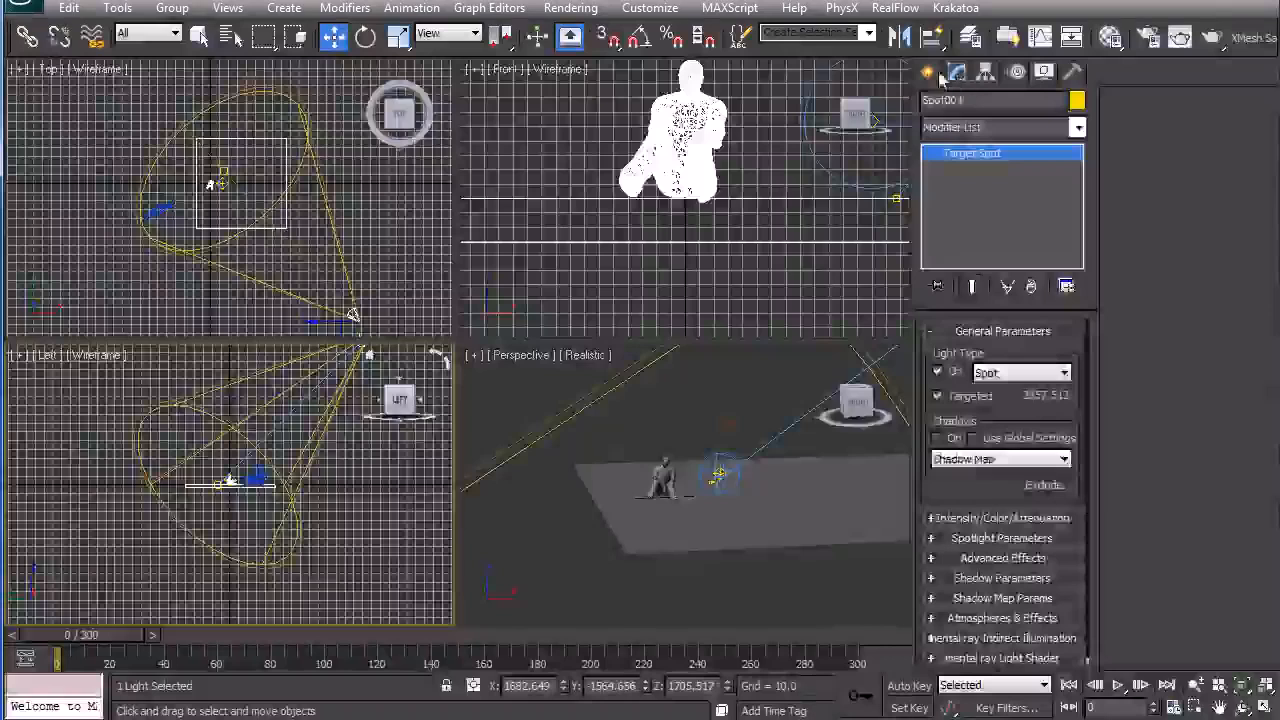
pyautogui.click(929, 72)
pyautogui.rightClick(681, 551)
pyautogui.hotkey('alt', 'w')
pyautogui.scroll(6, 527, 394)
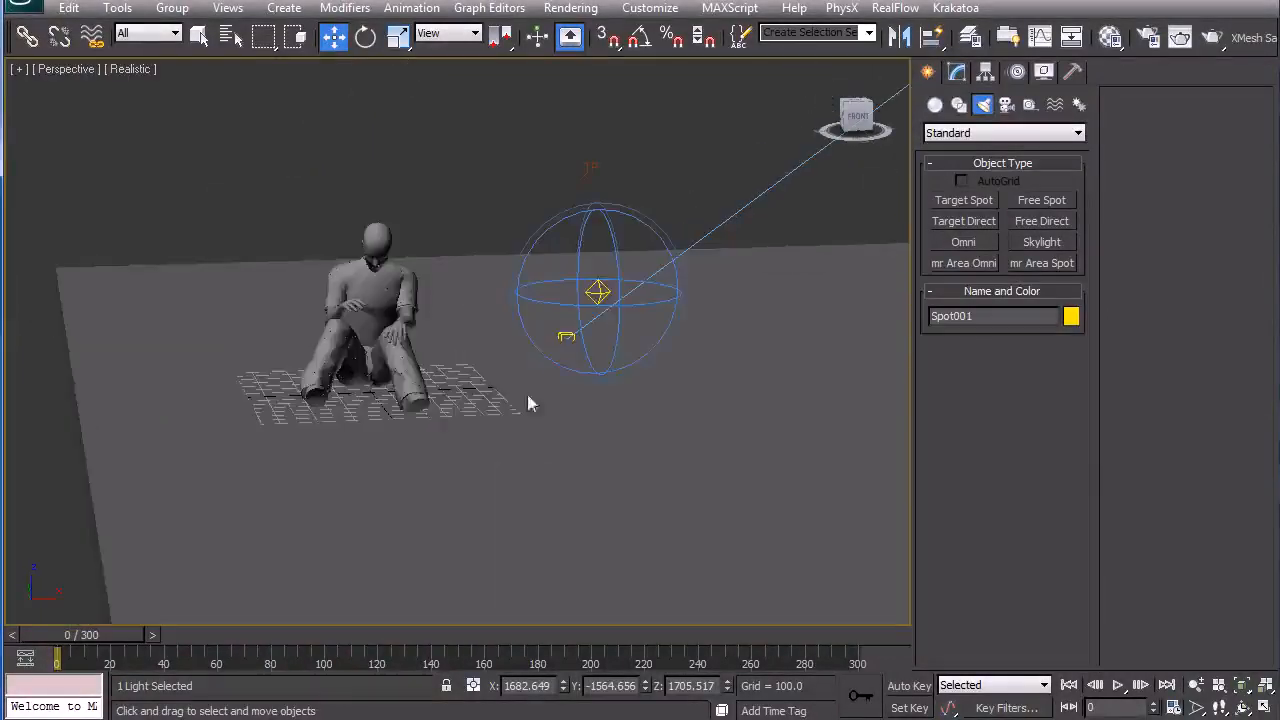
# - Preview the lit character's motion across the timeline and go back to the first frame
pyautogui.moveTo(113, 640); pyautogui.dragTo(724, 636)
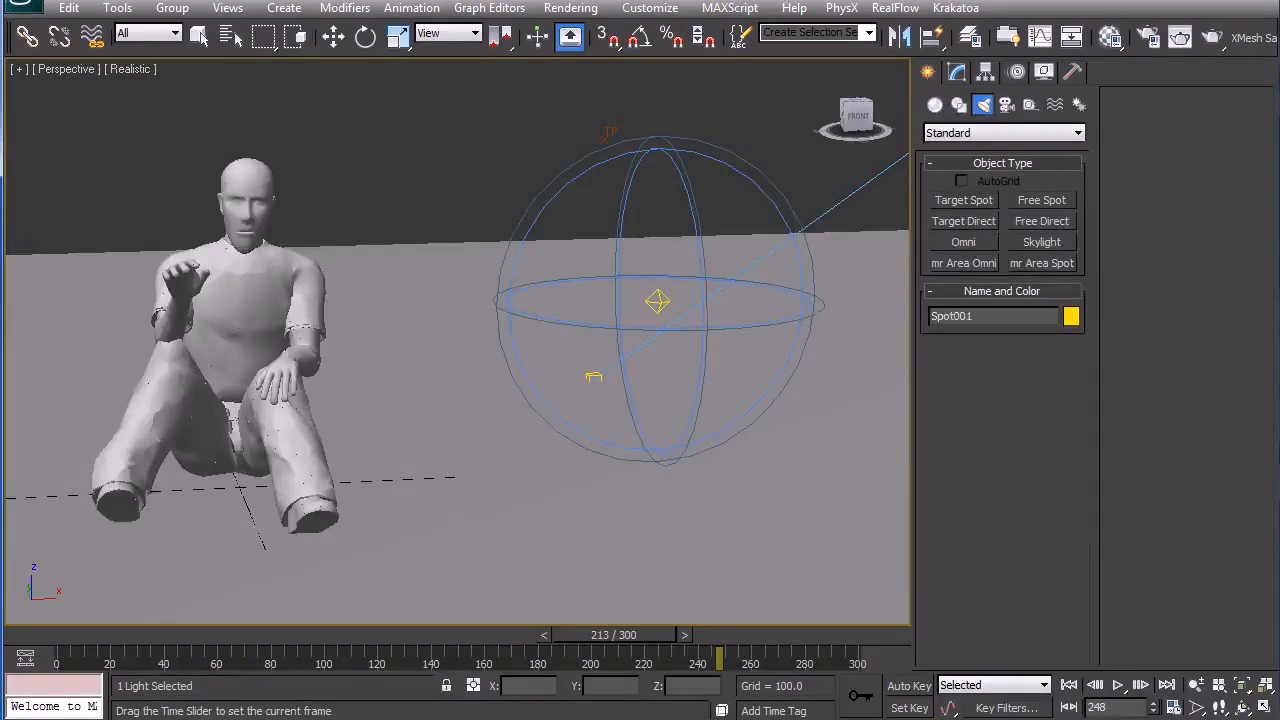
pyautogui.press('w')
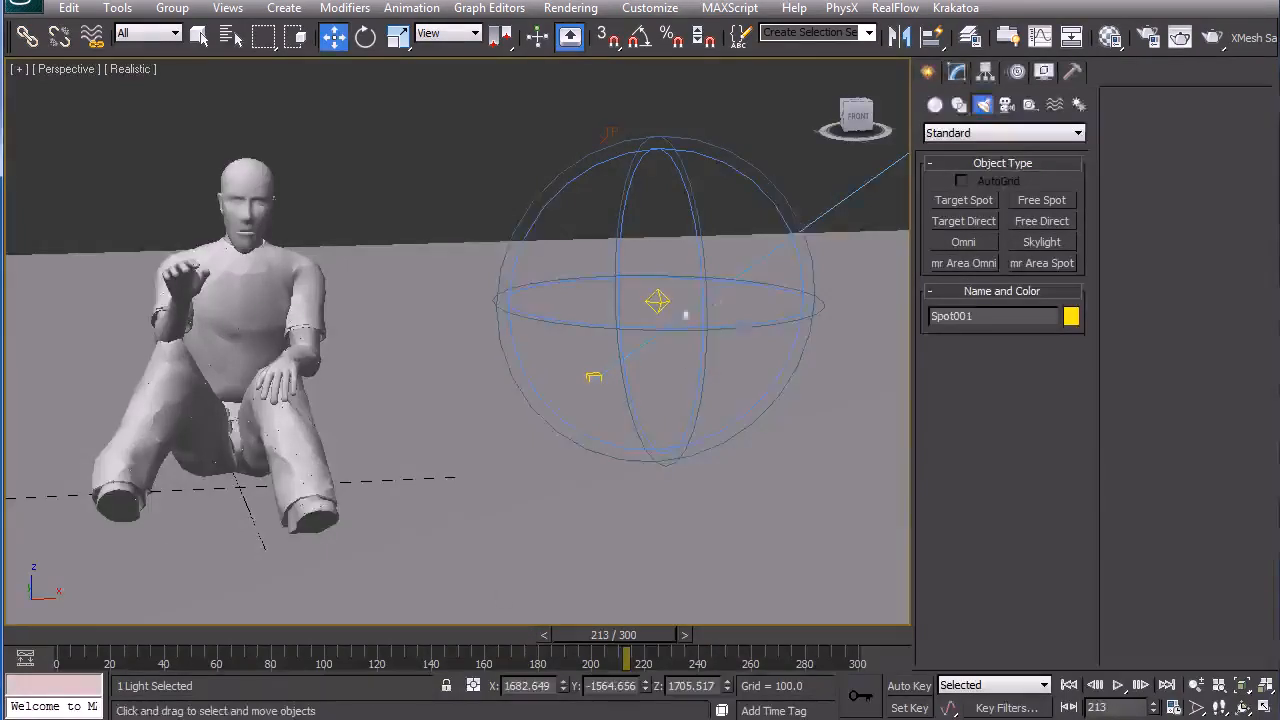
pyautogui.press('Home')
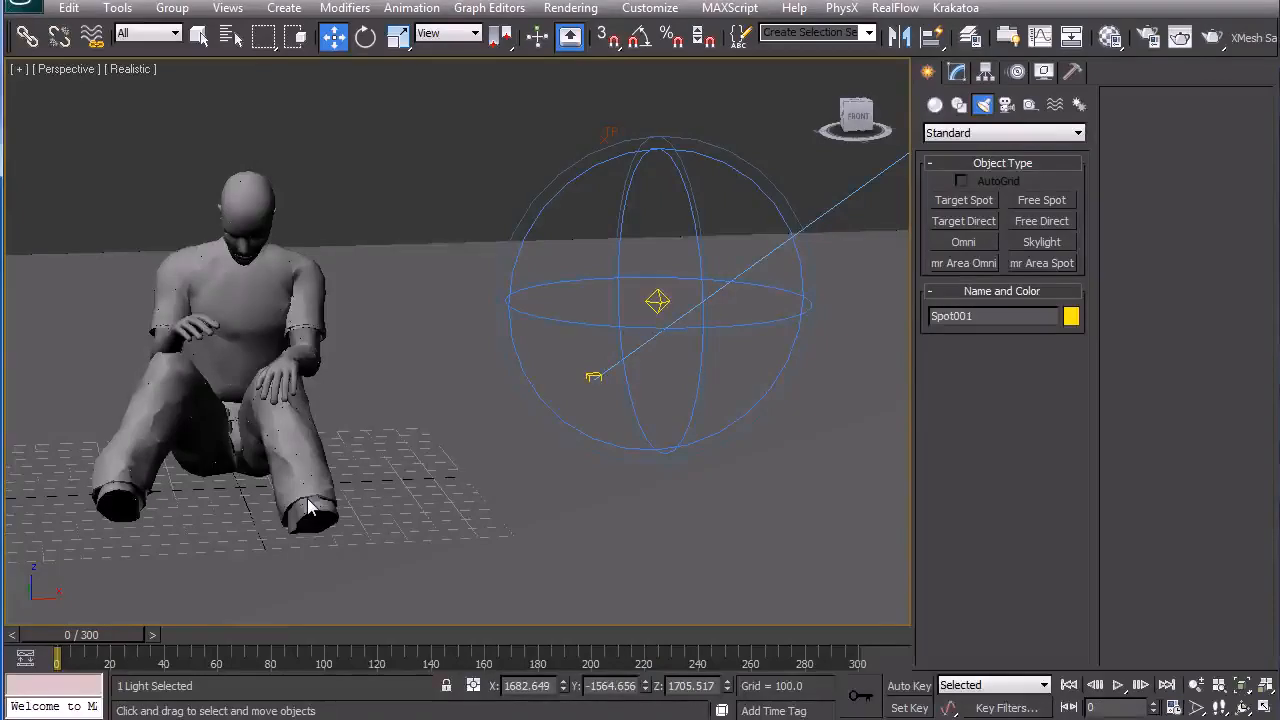
# - Turn on Auto Key and nudge the omni light to X of about 129.03 at frame 0 to key its start position
pyautogui.press('F3')
pyautogui.moveTo(503, 429)
pyautogui.keyDown('alt'); pyautogui.mouseDown(button='middle')
pyautogui.moveTo(514, 423)
pyautogui.moveTo(401, 390)
pyautogui.mouseUp(button='middle'); pyautogui.keyUp('alt')
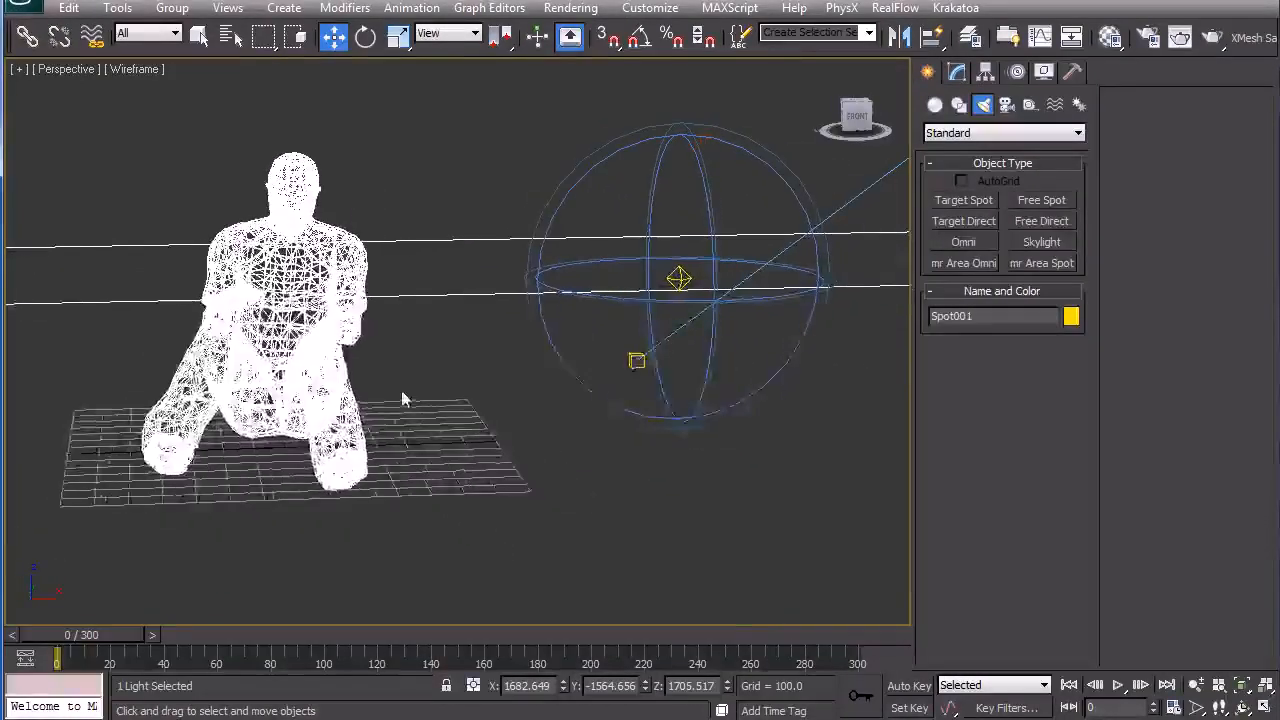
pyautogui.click(909, 686)
pyautogui.click(677, 280)
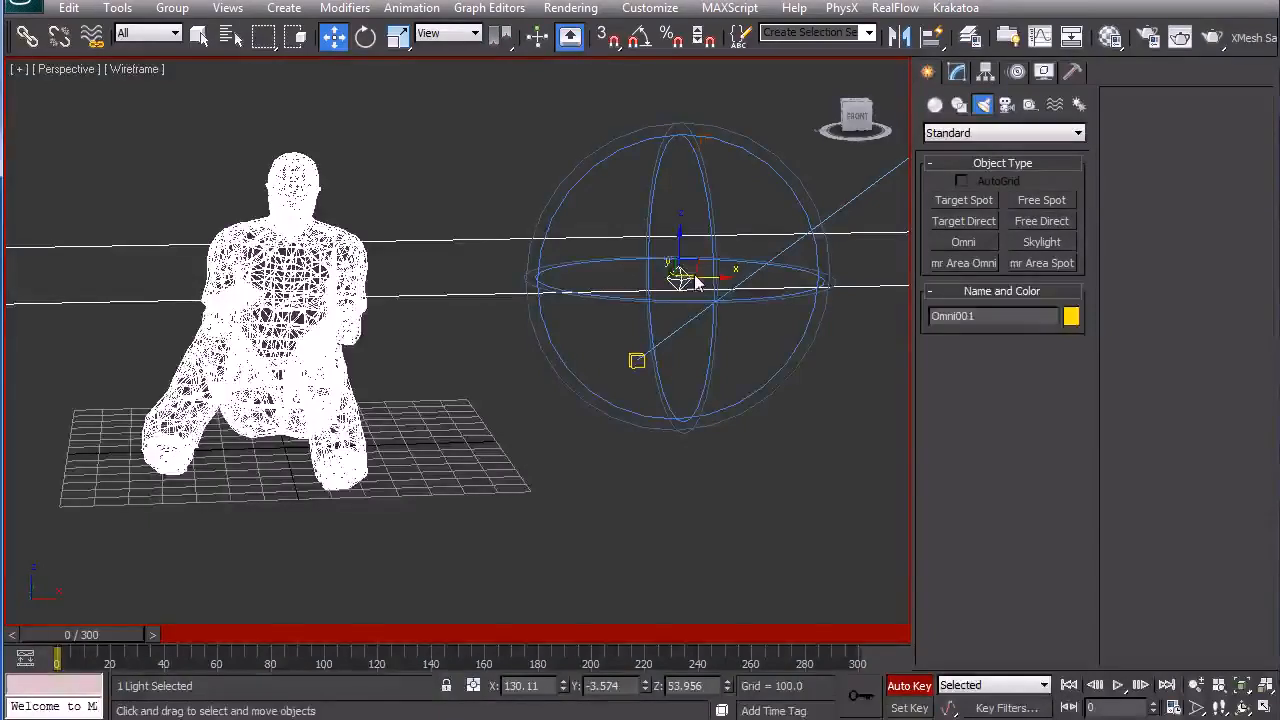
pyautogui.moveTo(115, 640); pyautogui.dragTo(67, 626)
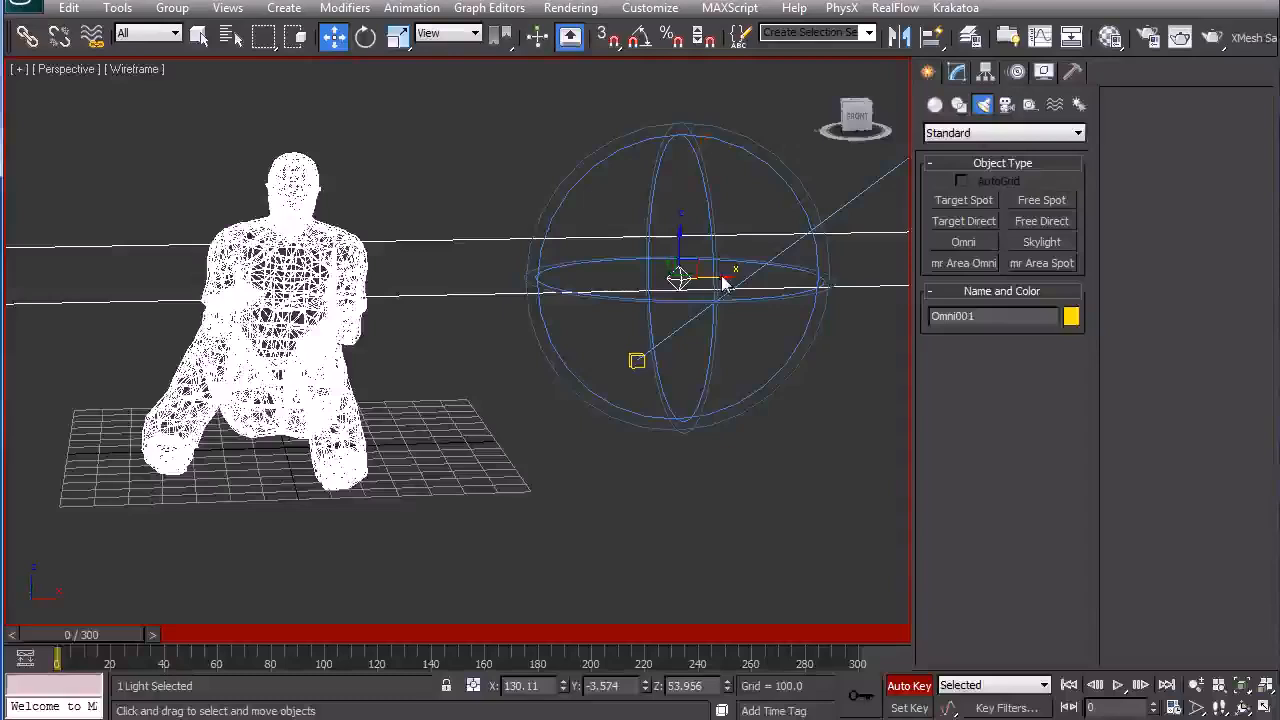
pyautogui.moveTo(726, 285); pyautogui.dragTo(722, 284)
# - Go to frame 229 and key the omni light on the character's other side, at X of about -104.67
pyautogui.moveTo(108, 635); pyautogui.dragTo(120, 635)
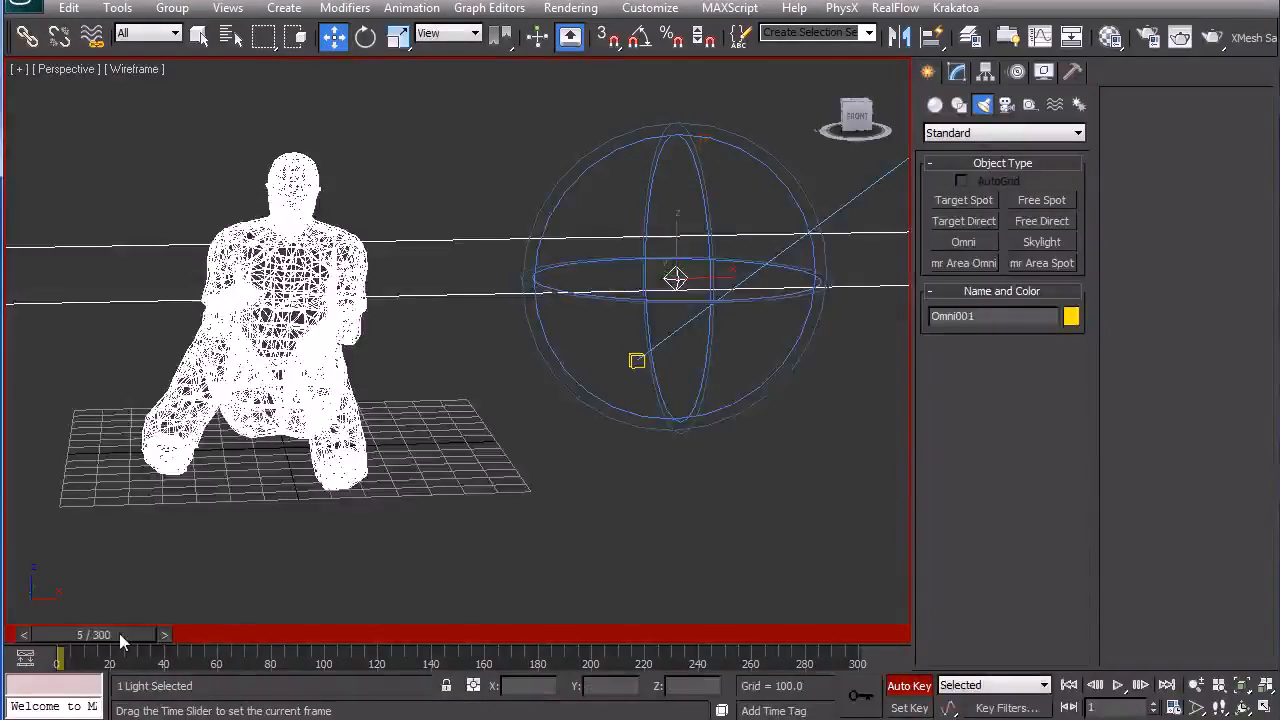
pyautogui.moveTo(218, 648); pyautogui.dragTo(575, 648)
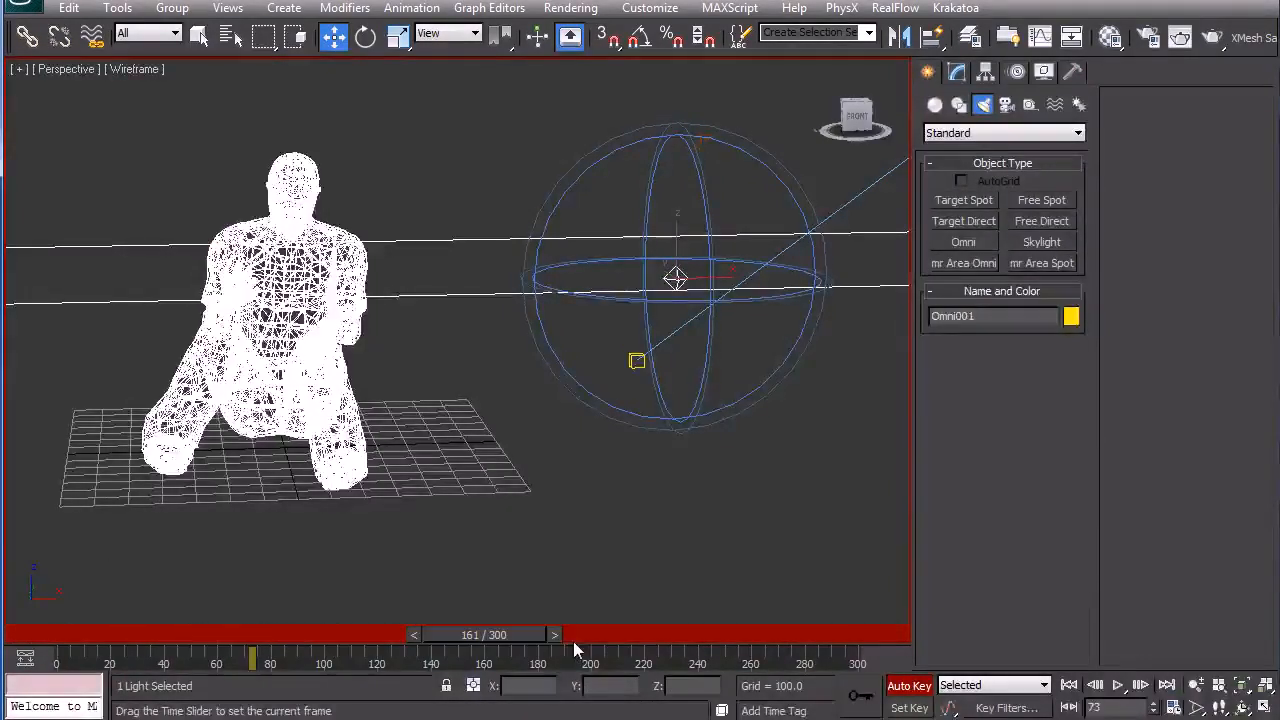
pyautogui.moveTo(636, 645); pyautogui.dragTo(680, 630)
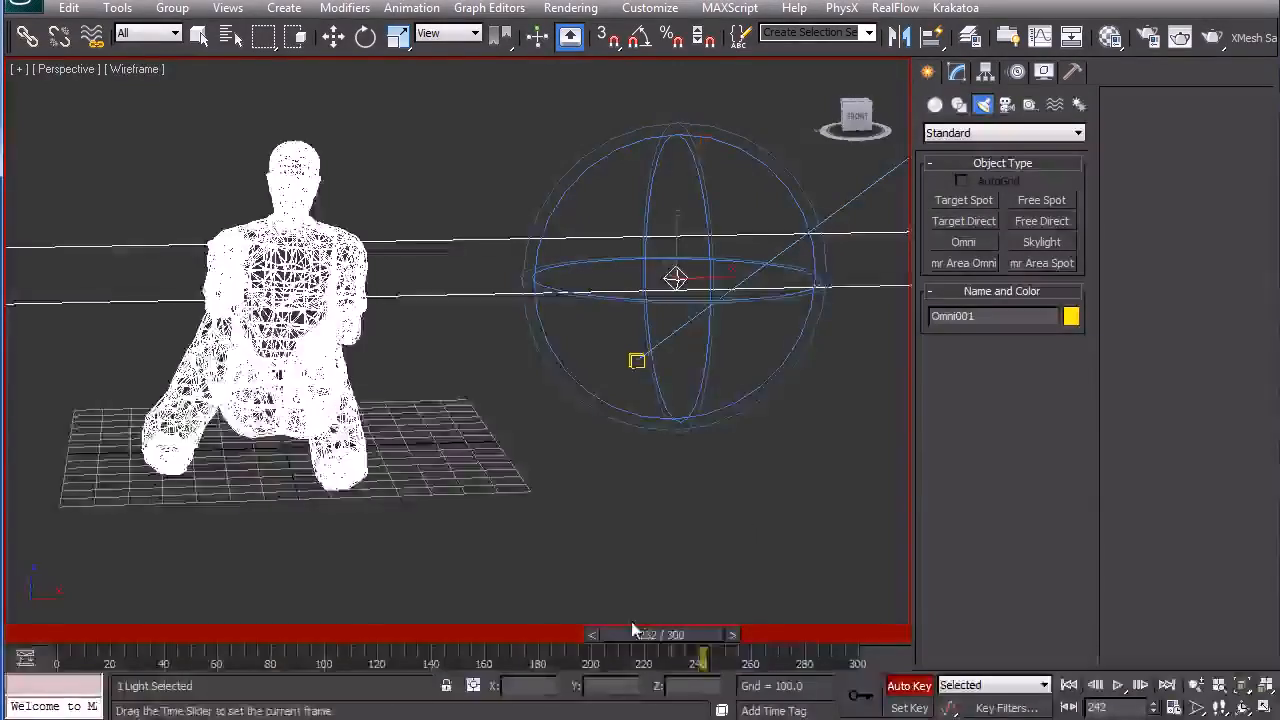
pyautogui.press('w')
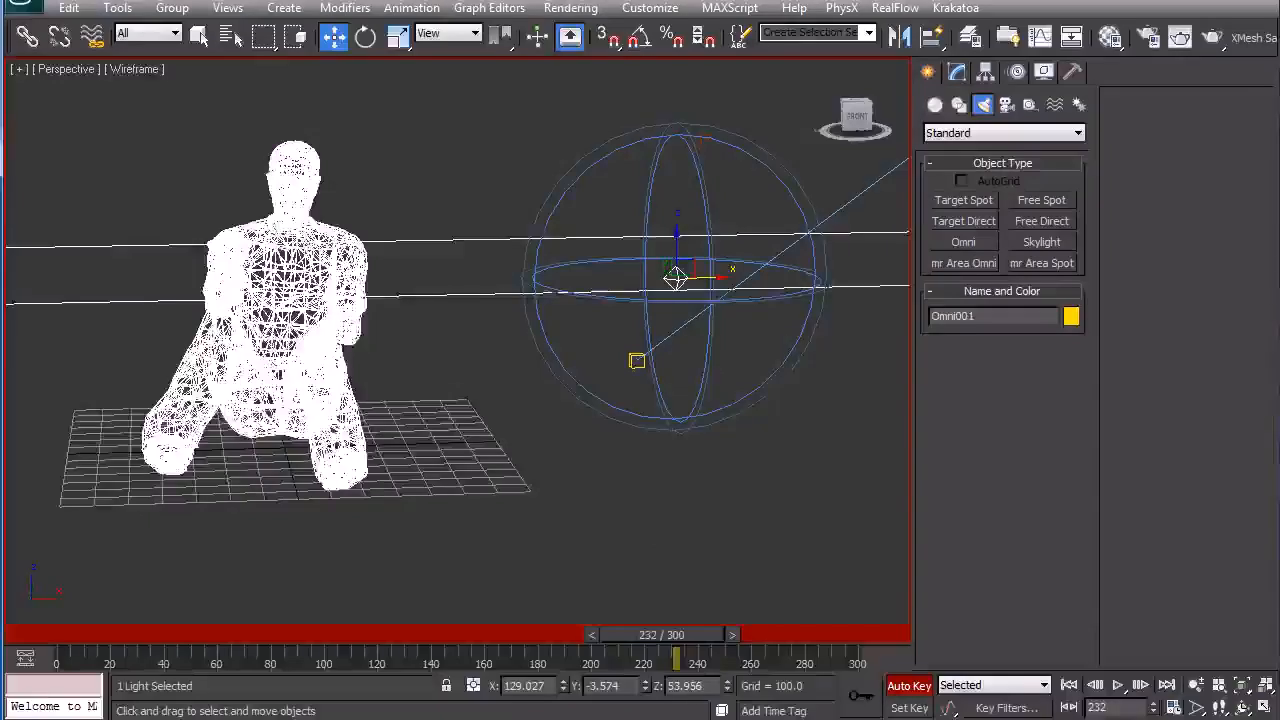
pyautogui.press('F3')
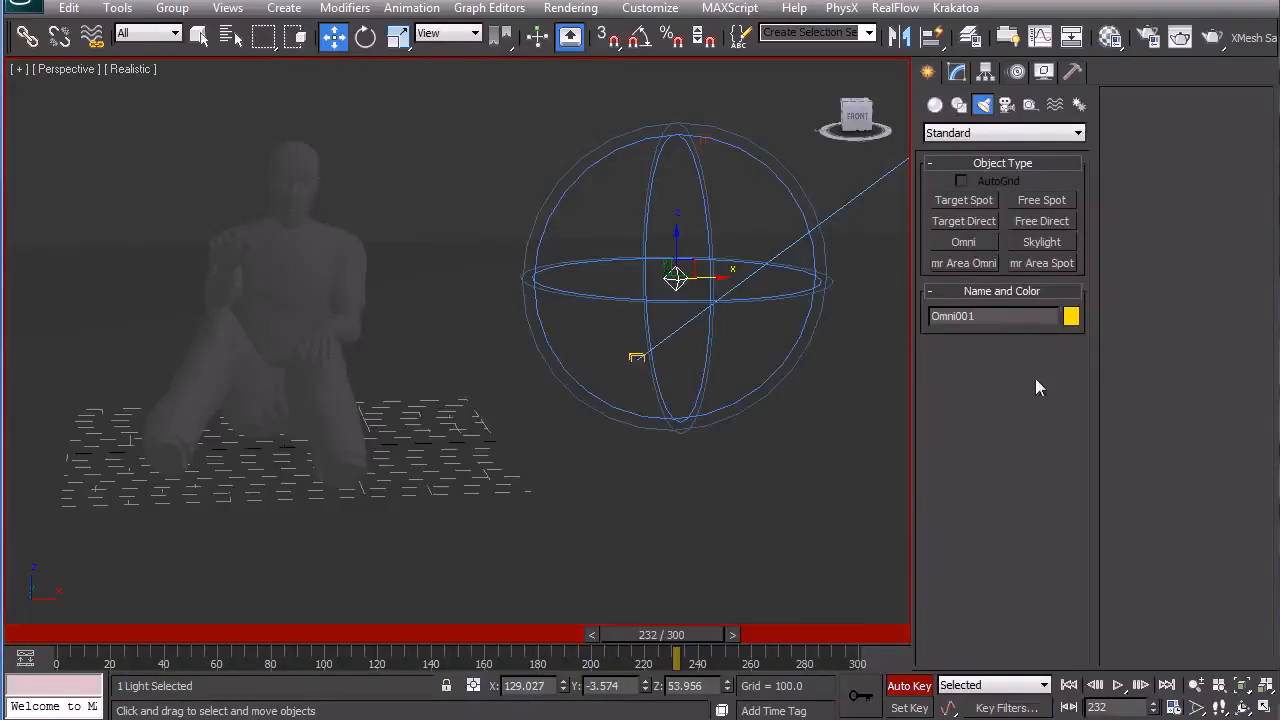
pyautogui.click(1095, 685)
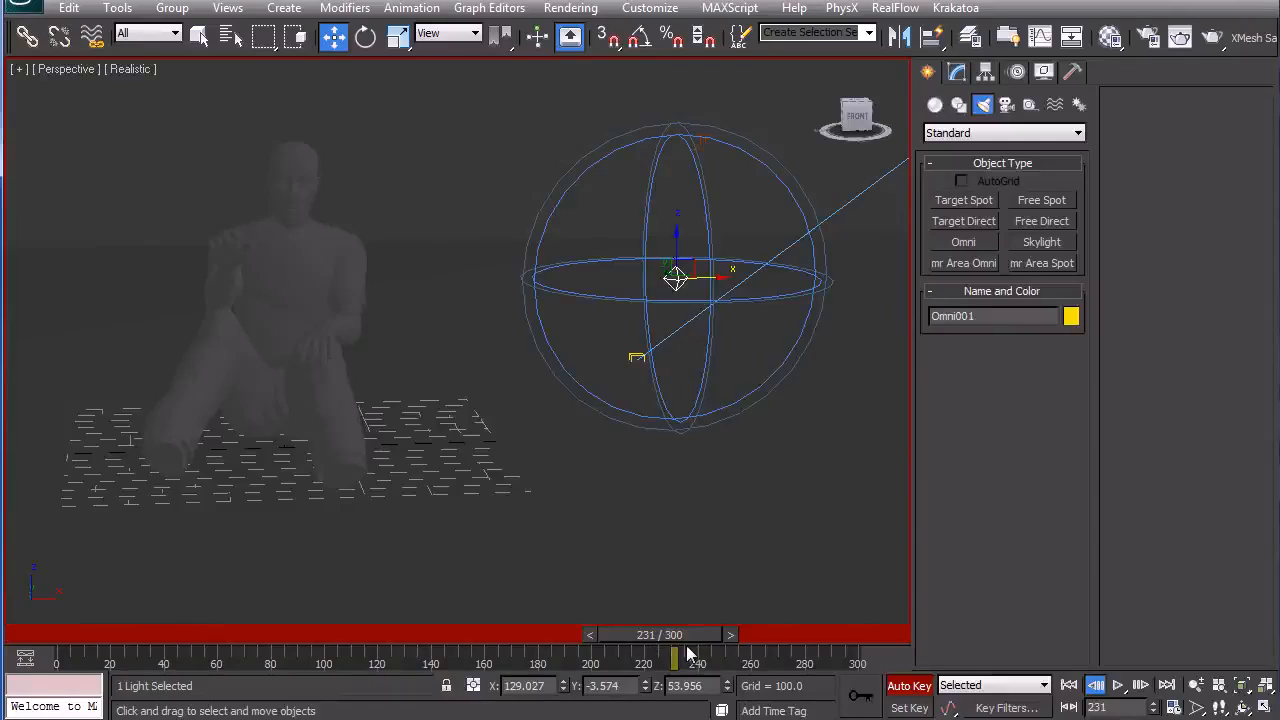
pyautogui.press(',')
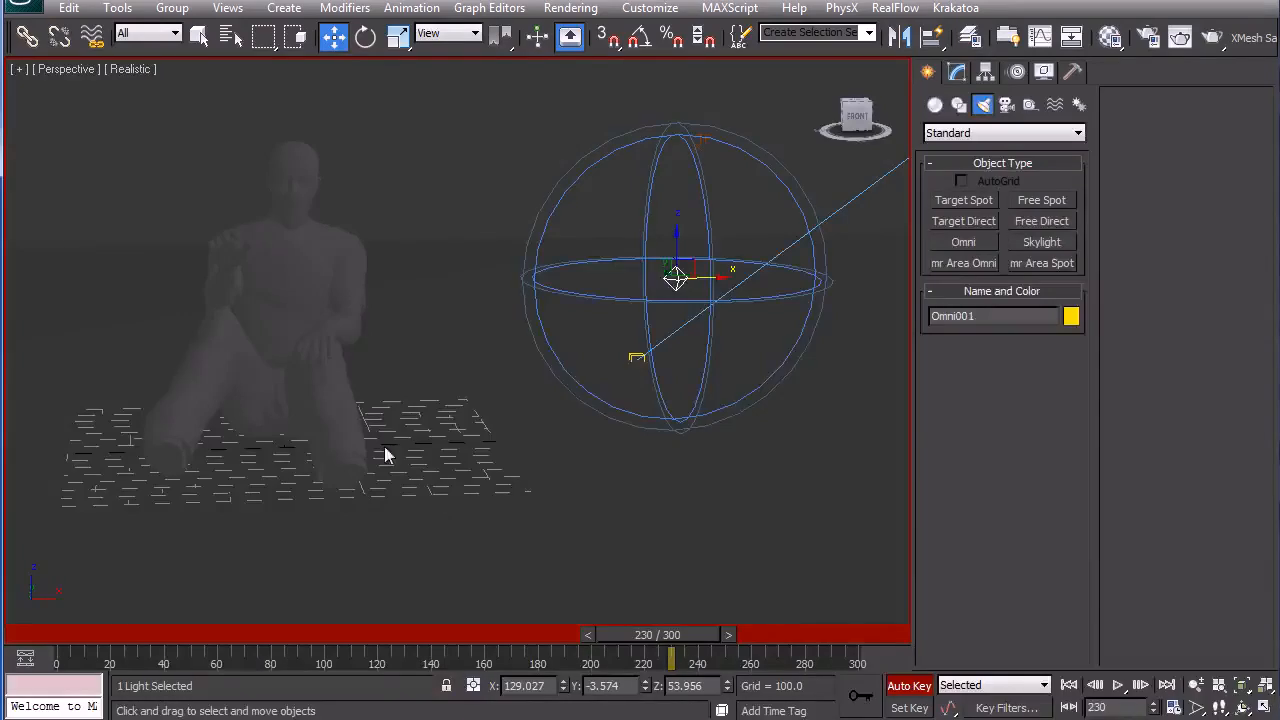
pyautogui.press(',')
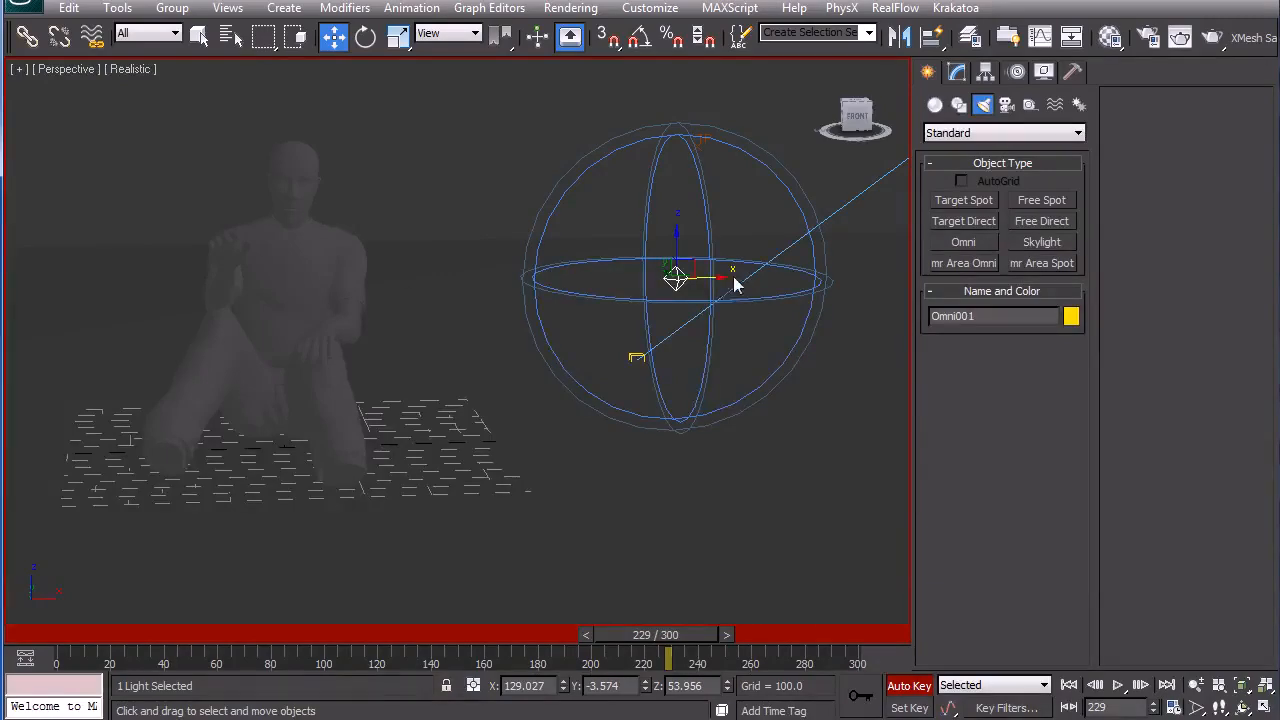
pyautogui.moveTo(727, 287); pyautogui.dragTo(4, 276)
pyautogui.moveTo(290, 468); pyautogui.dragTo(521, 533, button='middle')
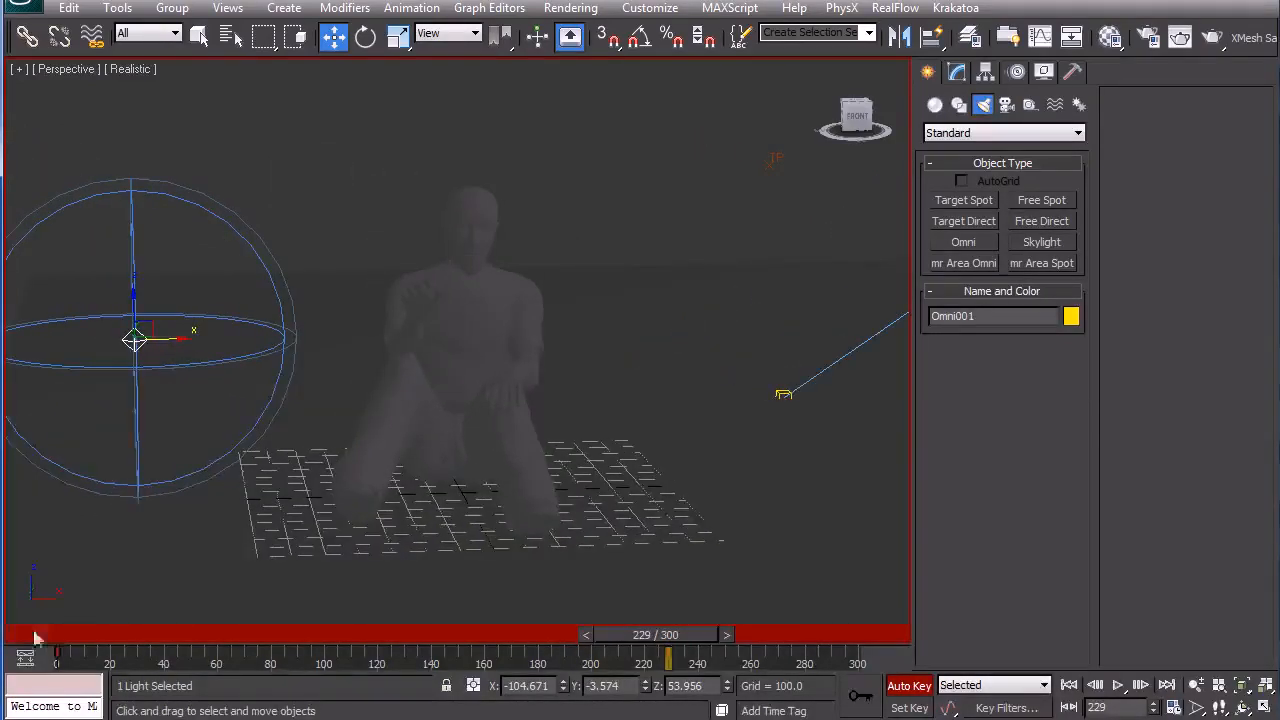
# - Shift the omni light's starting key to about frame 156, checking the timing in wireframe display
pyautogui.moveTo(57, 657); pyautogui.dragTo(434, 690)
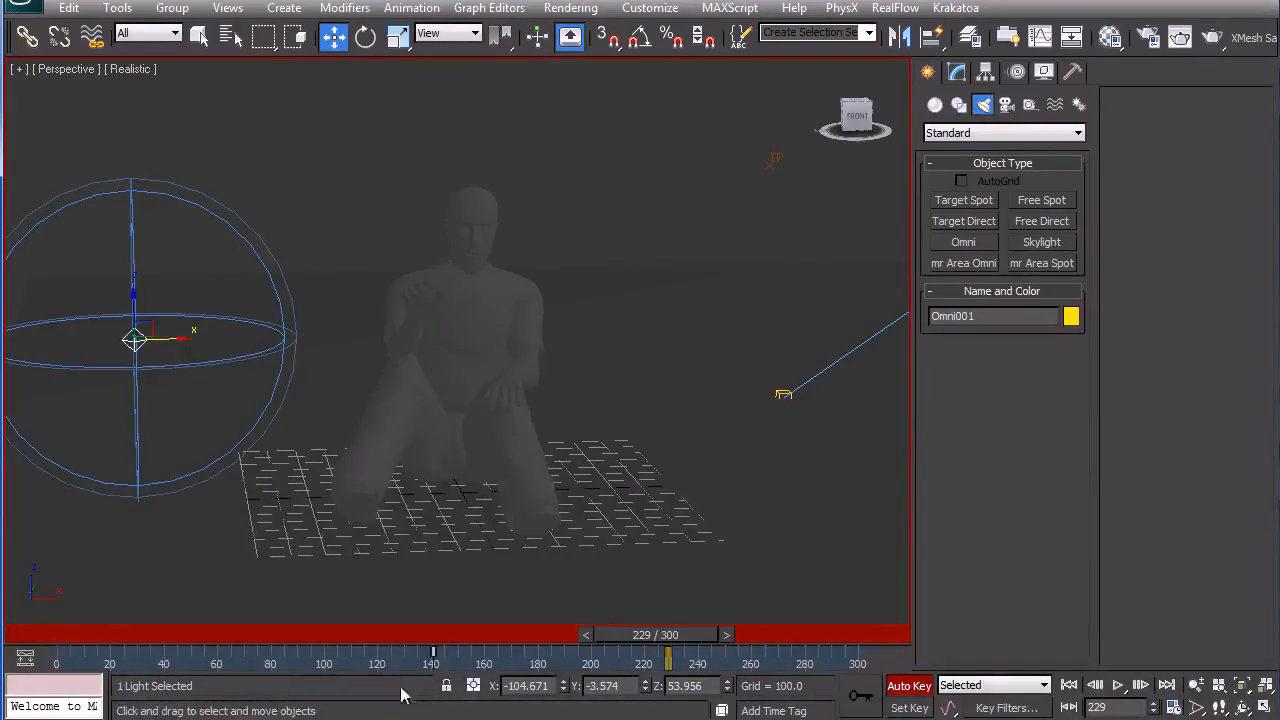
pyautogui.click(40, 634)
pyautogui.moveTo(55, 637); pyautogui.dragTo(589, 650)
pyautogui.press('F3')
pyautogui.moveTo(434, 655); pyautogui.dragTo(476, 658)
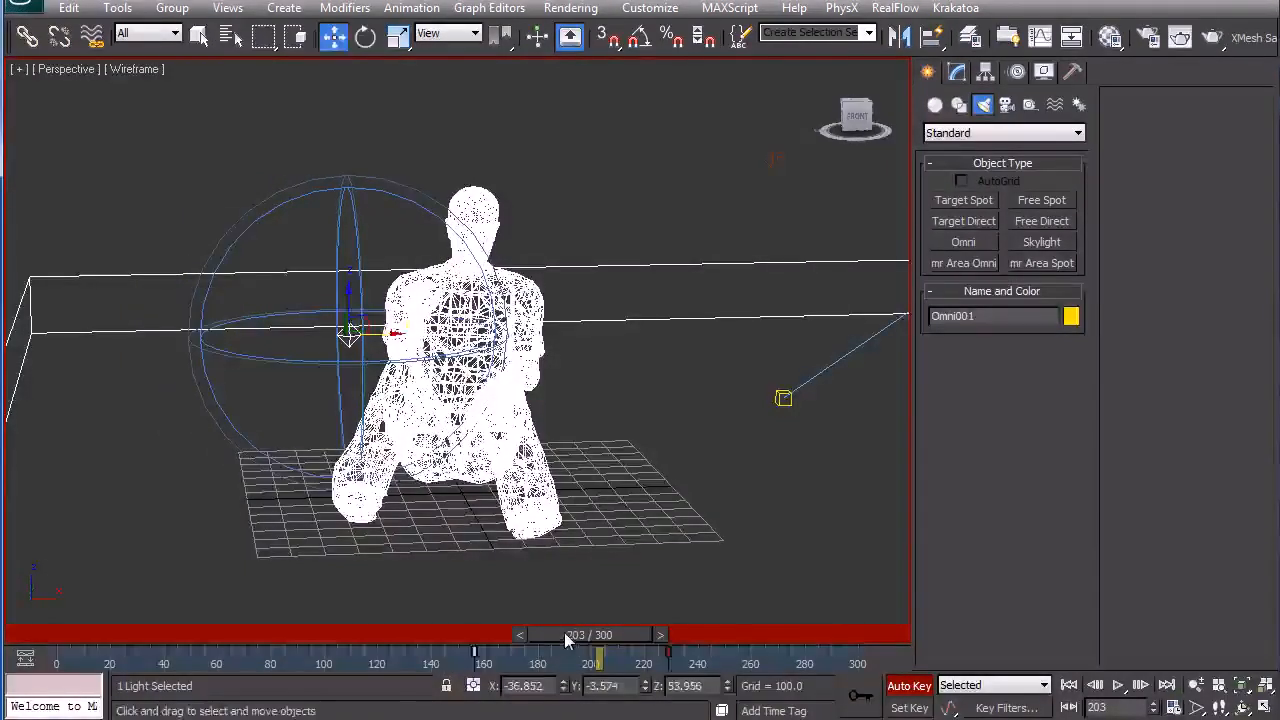
# - Scrub through the omni light's pass across the character, return to frame 0, and turn off Auto Key
pyautogui.click(360, 636)
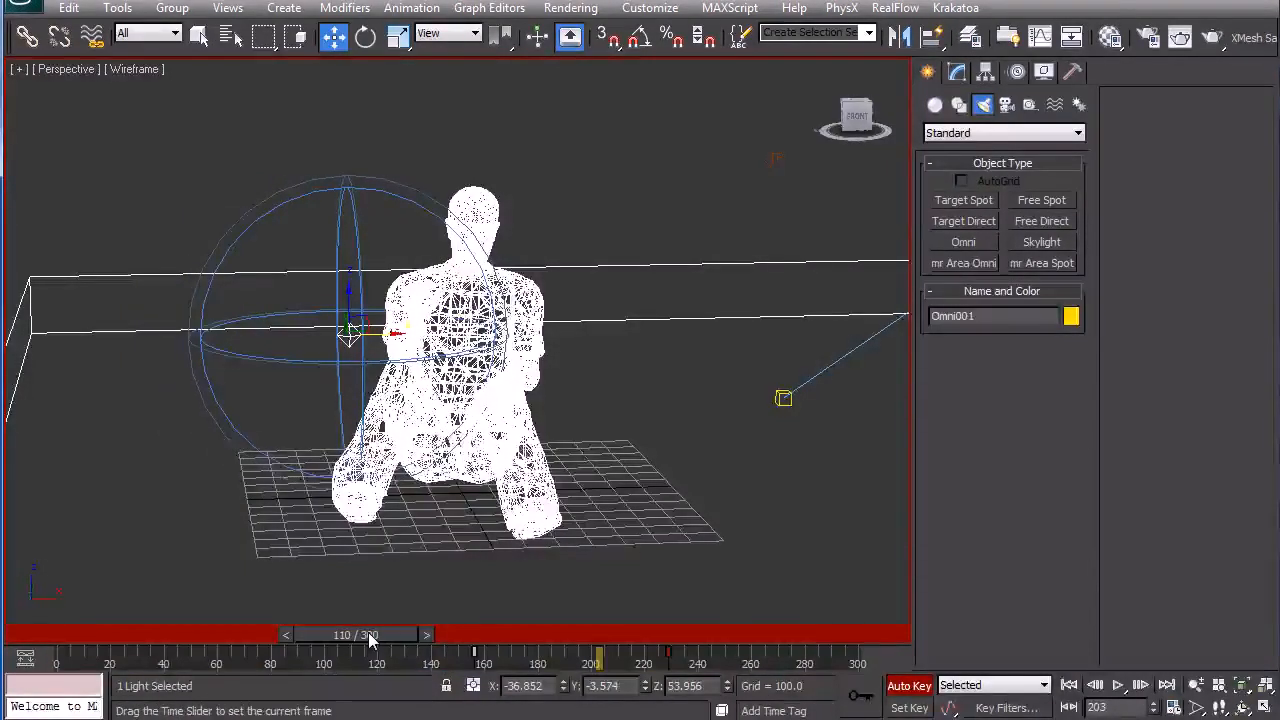
pyautogui.moveTo(369, 632); pyautogui.dragTo(565, 650)
pyautogui.press('w')
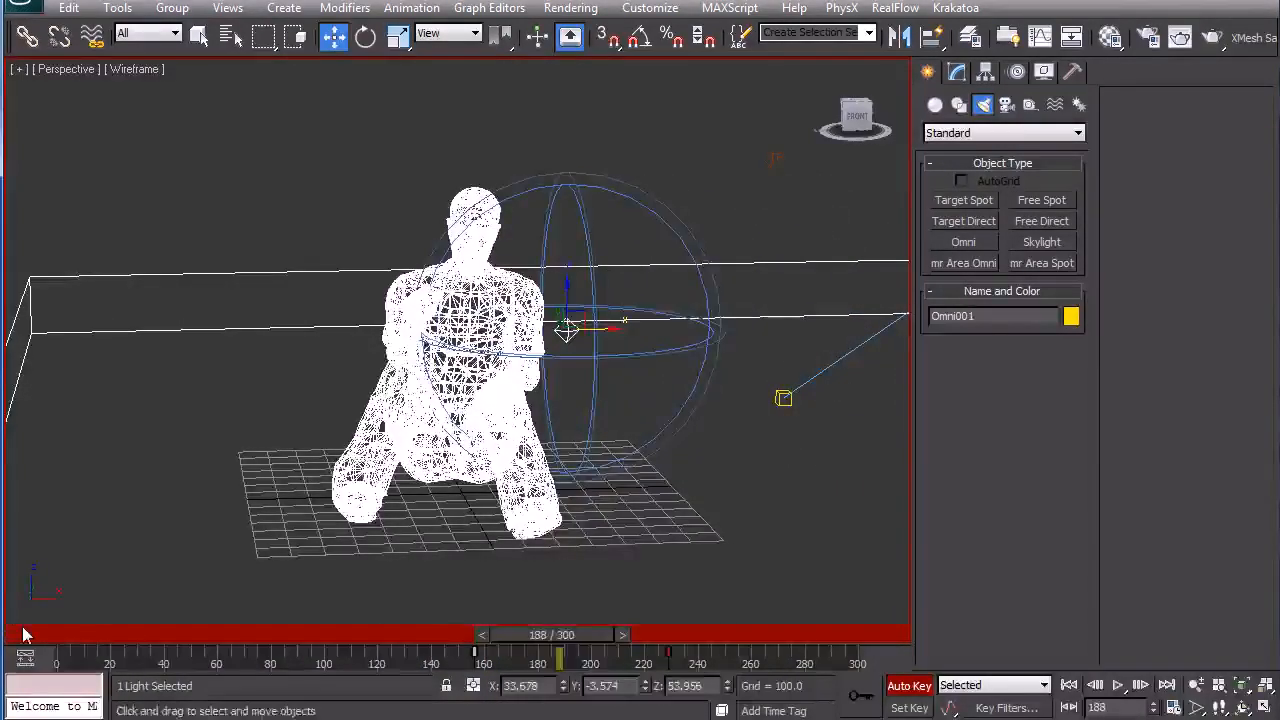
pyautogui.press('Home')
pyautogui.click(909, 685)
# - Open the thinkingParticles setup and assign the Fragment operator's output to the Actiev group
pyautogui.scroll(-5, 718, 520)
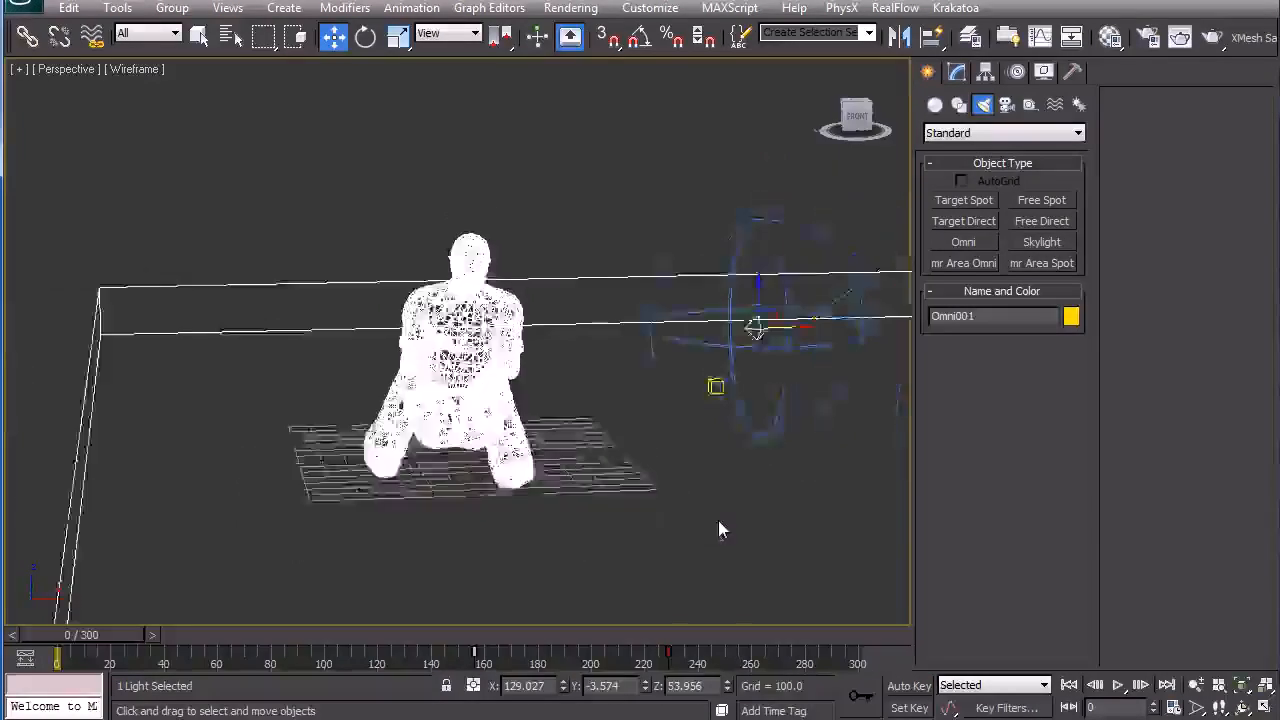
pyautogui.moveTo(718, 520); pyautogui.dragTo(577, 608, button='middle')
pyautogui.click(528, 308)
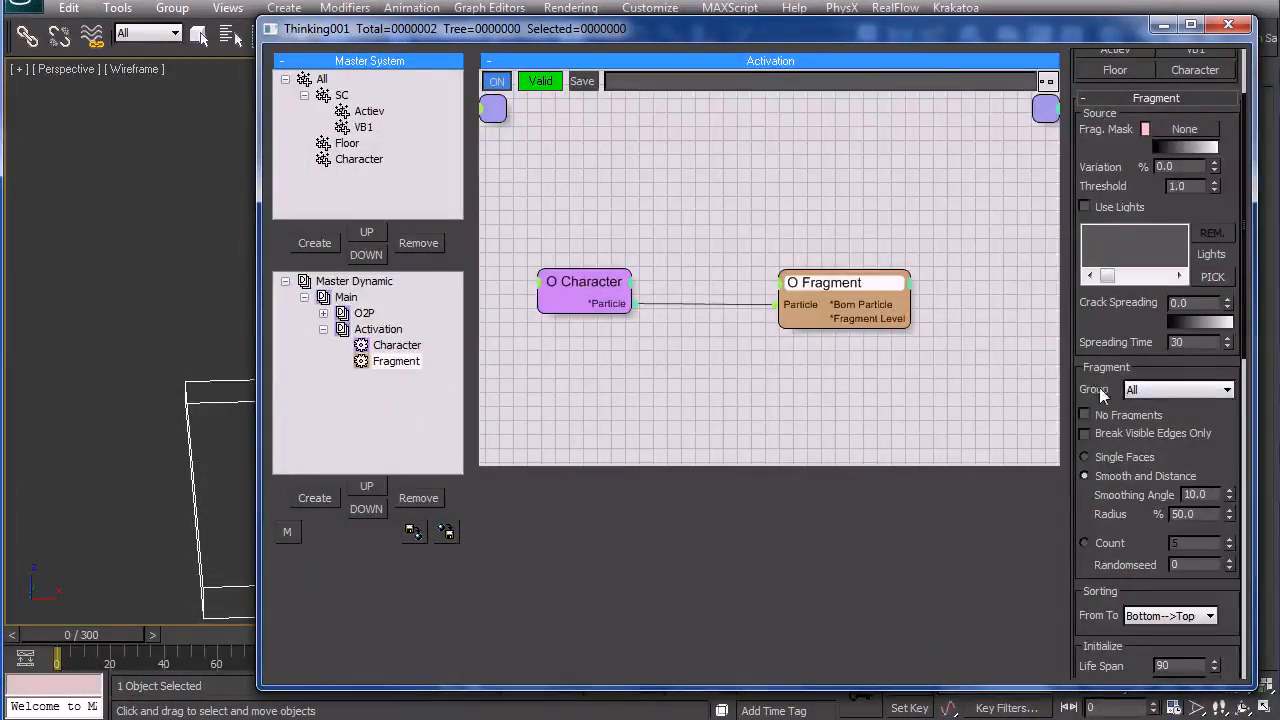
pyautogui.click(1141, 390)
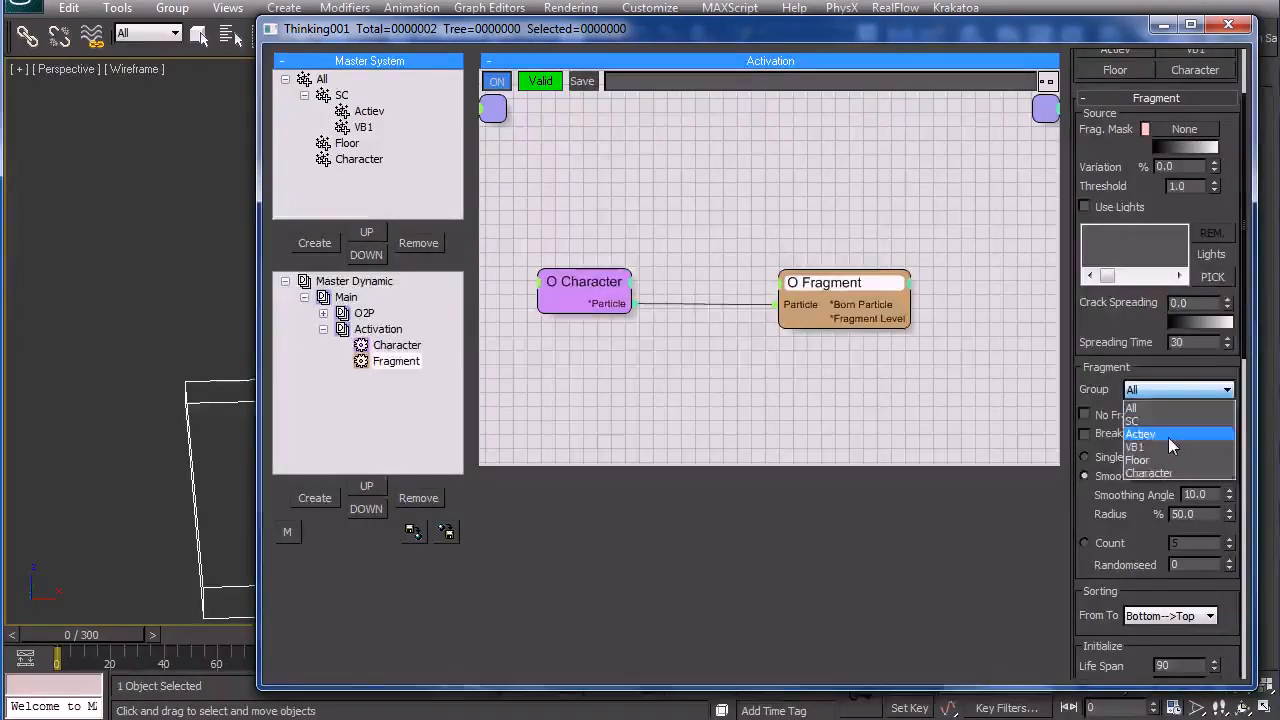
pyautogui.click(1168, 435)
# - Correct the name of the Actiev particle group to Active
pyautogui.click(372, 112)
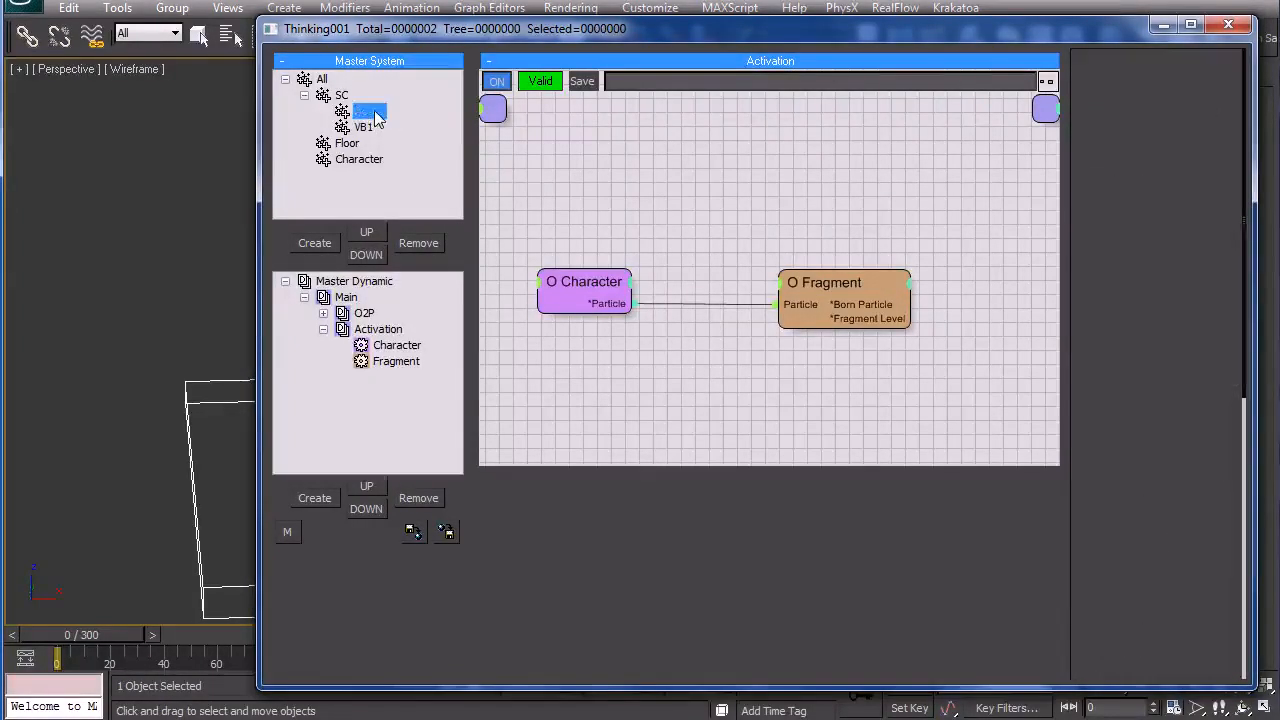
pyautogui.click(377, 114)
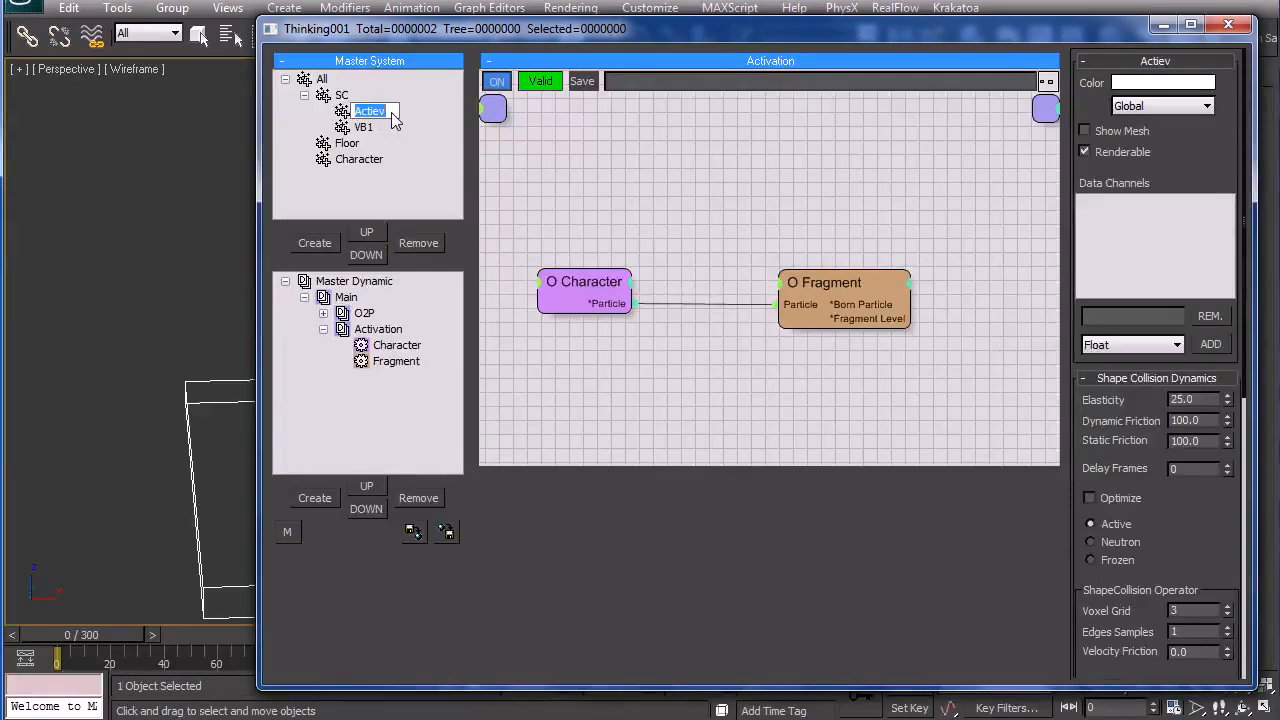
pyautogui.write('Acti')
# - Make the Fragment operator break visible edges only, with a fragment Count of 1 and a Life Span of 999
pyautogui.click(848, 283)
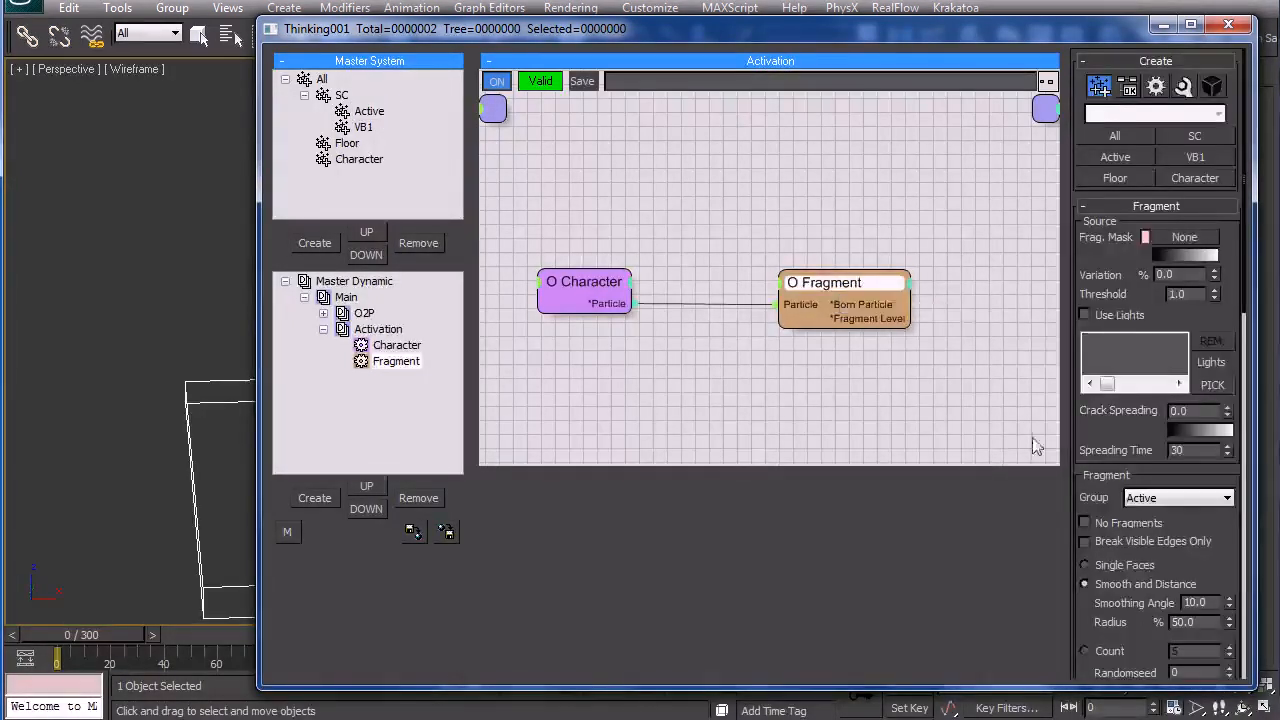
pyautogui.scroll(-3, 1124, 449)
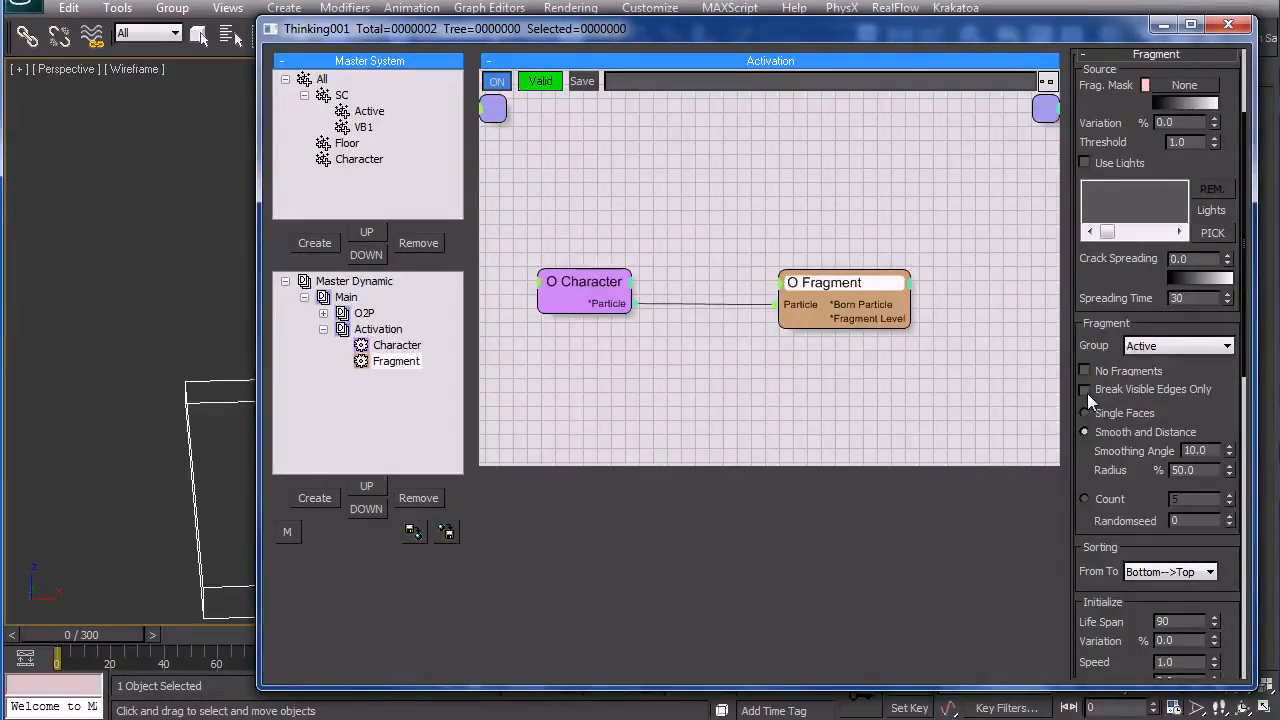
pyautogui.click(1086, 390)
pyautogui.scroll(-1, 1090, 455)
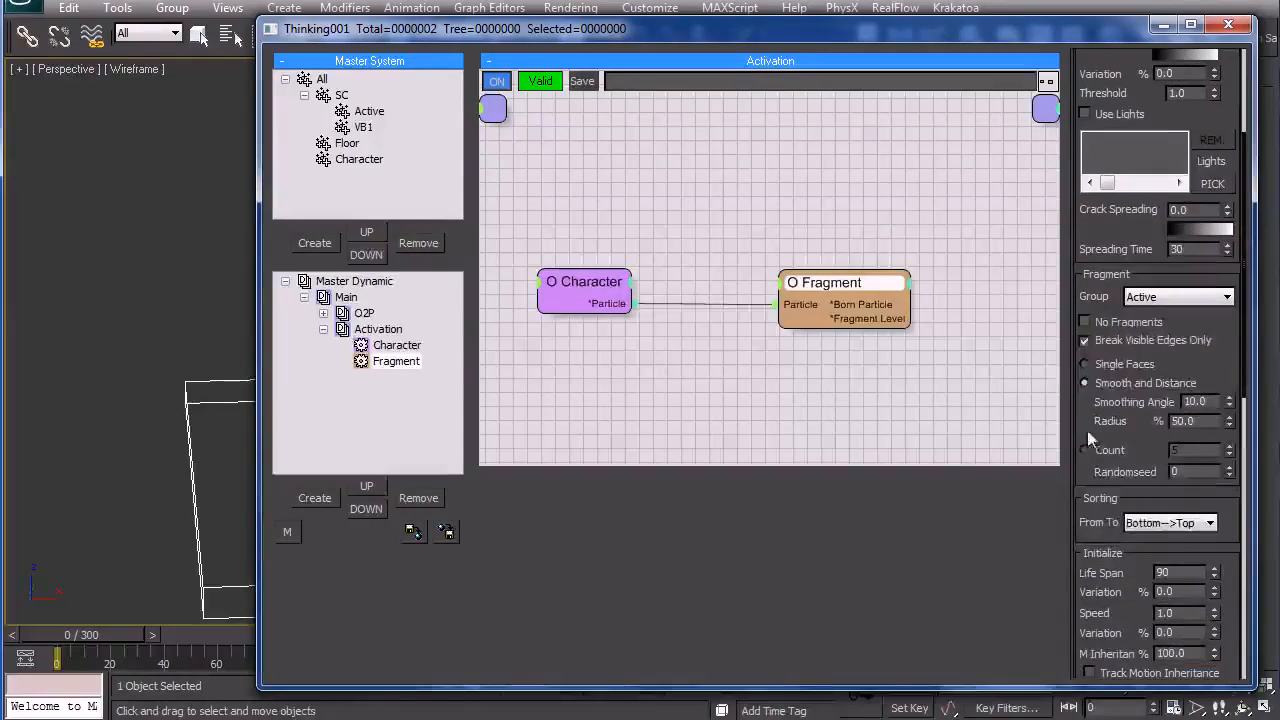
pyautogui.click(1086, 450)
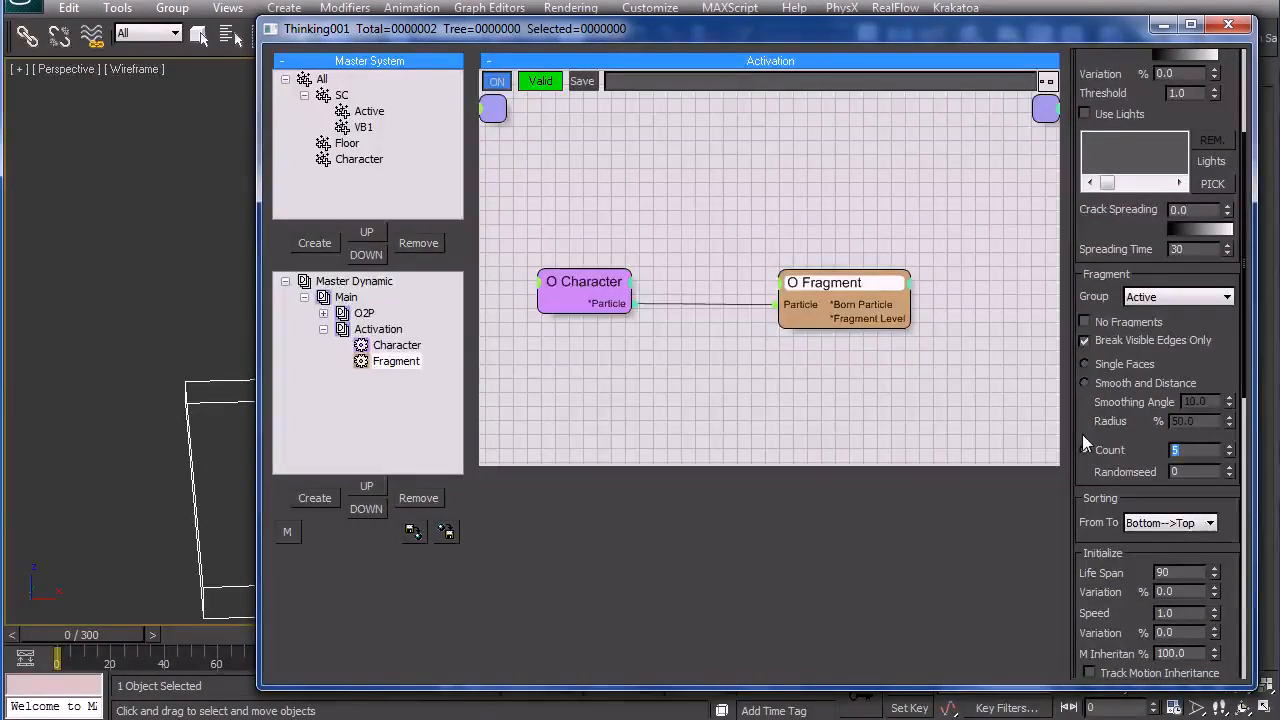
pyautogui.moveTo(1099, 582); pyautogui.dragTo(1108, 380)
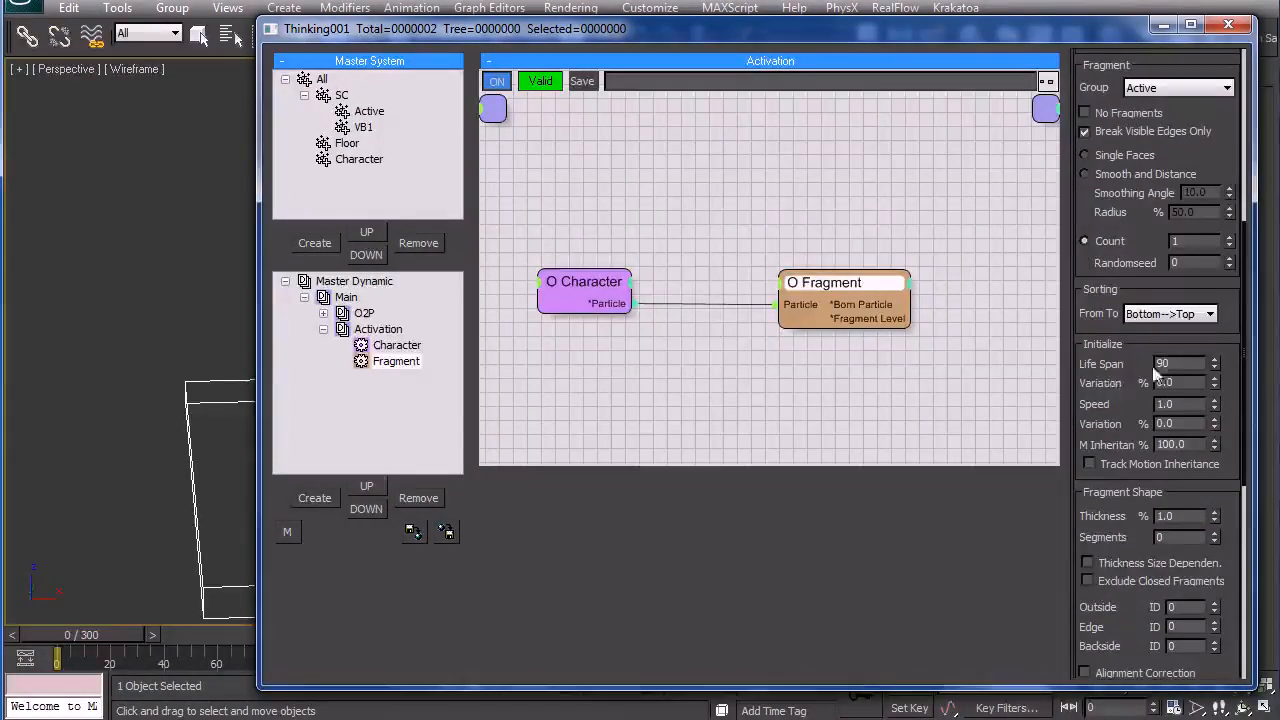
pyautogui.write('99')
# - Set the Thickness to 0 for both the fragment shape and the remaining shape
pyautogui.scroll(-3, 1171, 398)
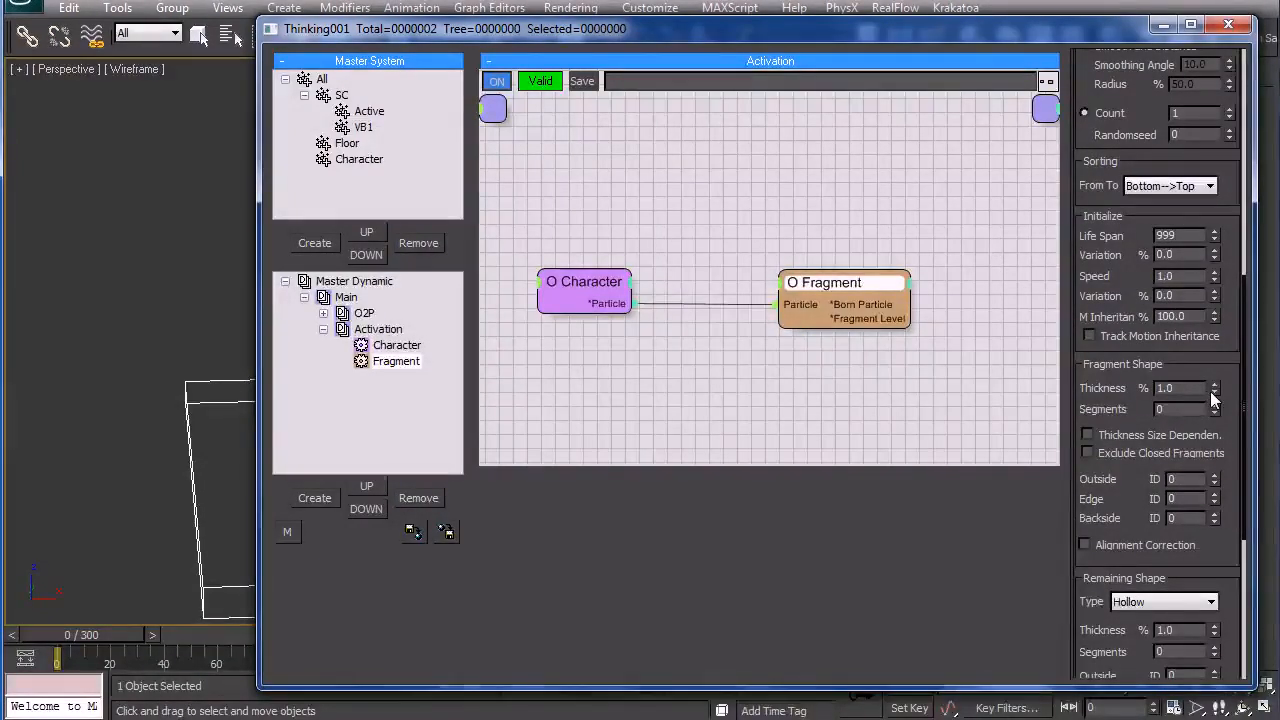
pyautogui.rightClick(1214, 392)
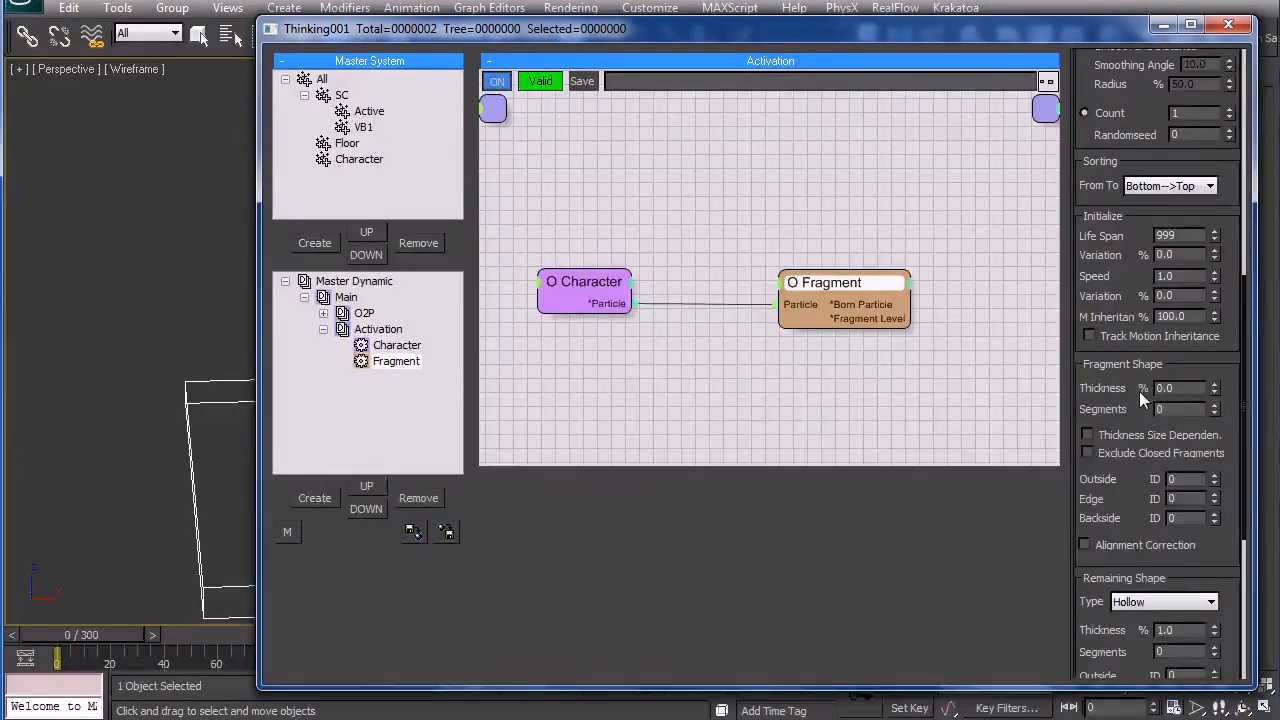
pyautogui.scroll(-5, 1101, 534)
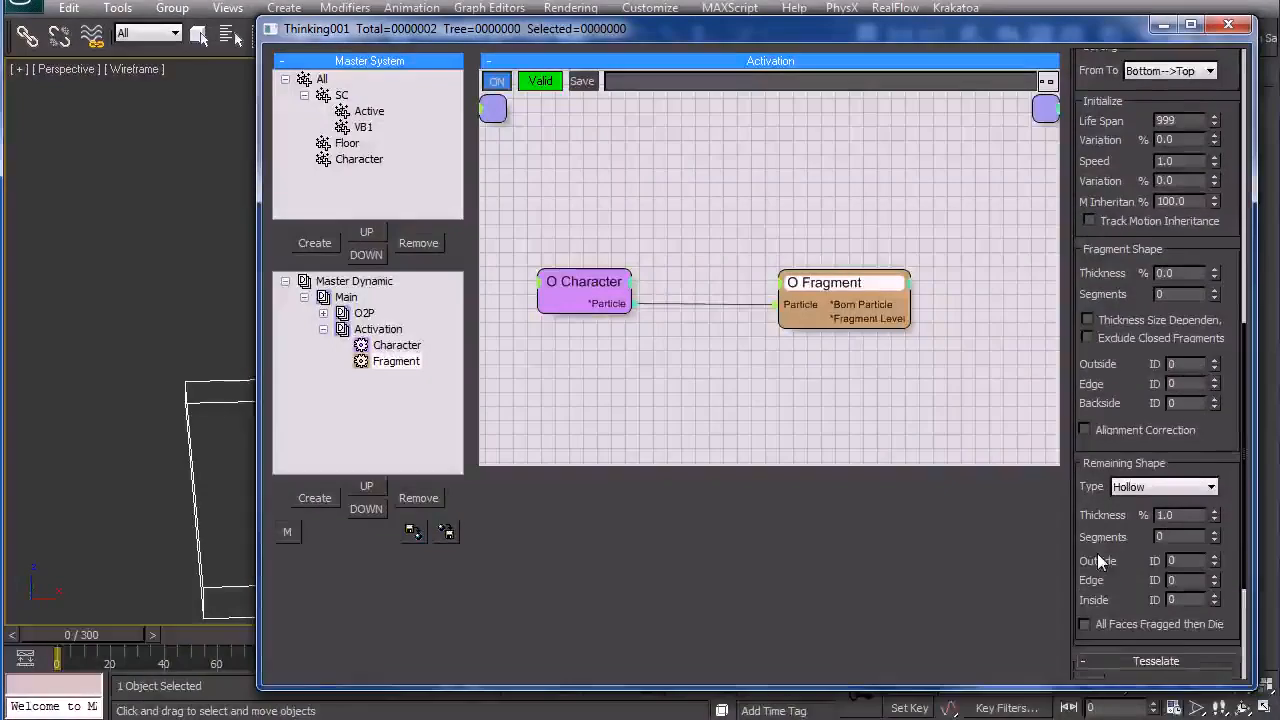
pyautogui.rightClick(1213, 486)
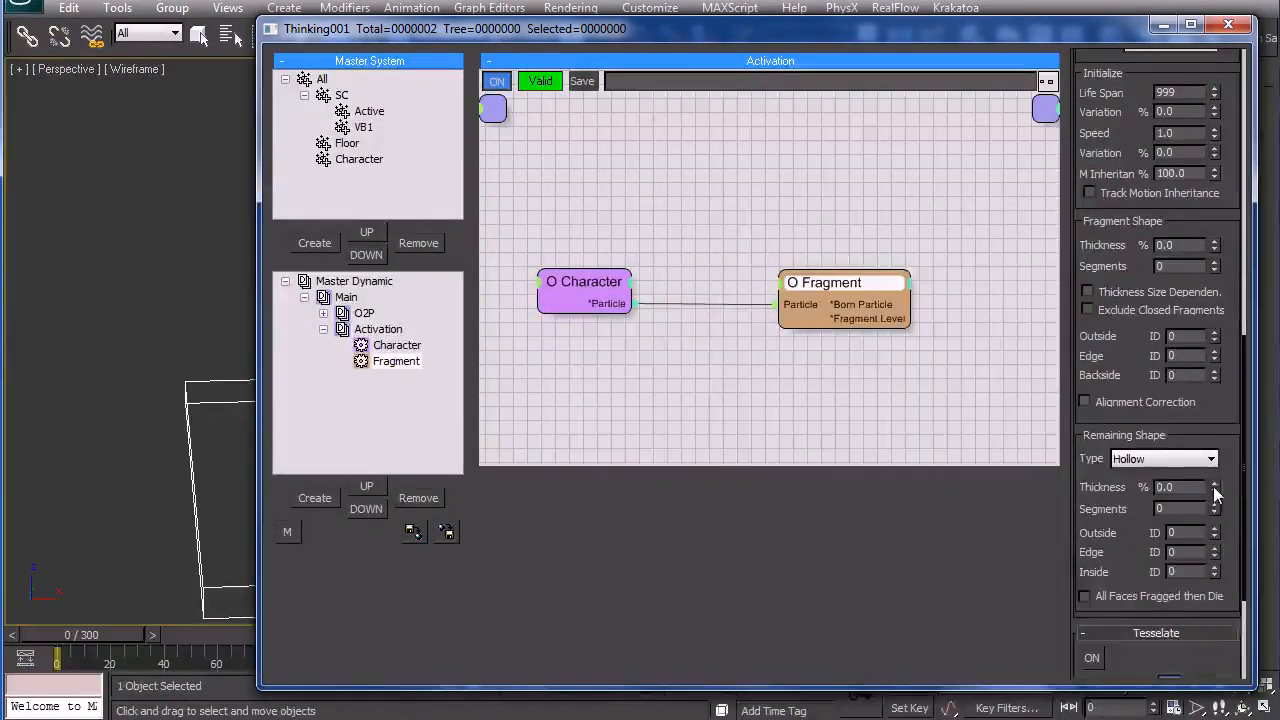
# - Set the Fragment source Threshold to 0.03 and enable Use Lights
pyautogui.scroll(10, 1134, 509)
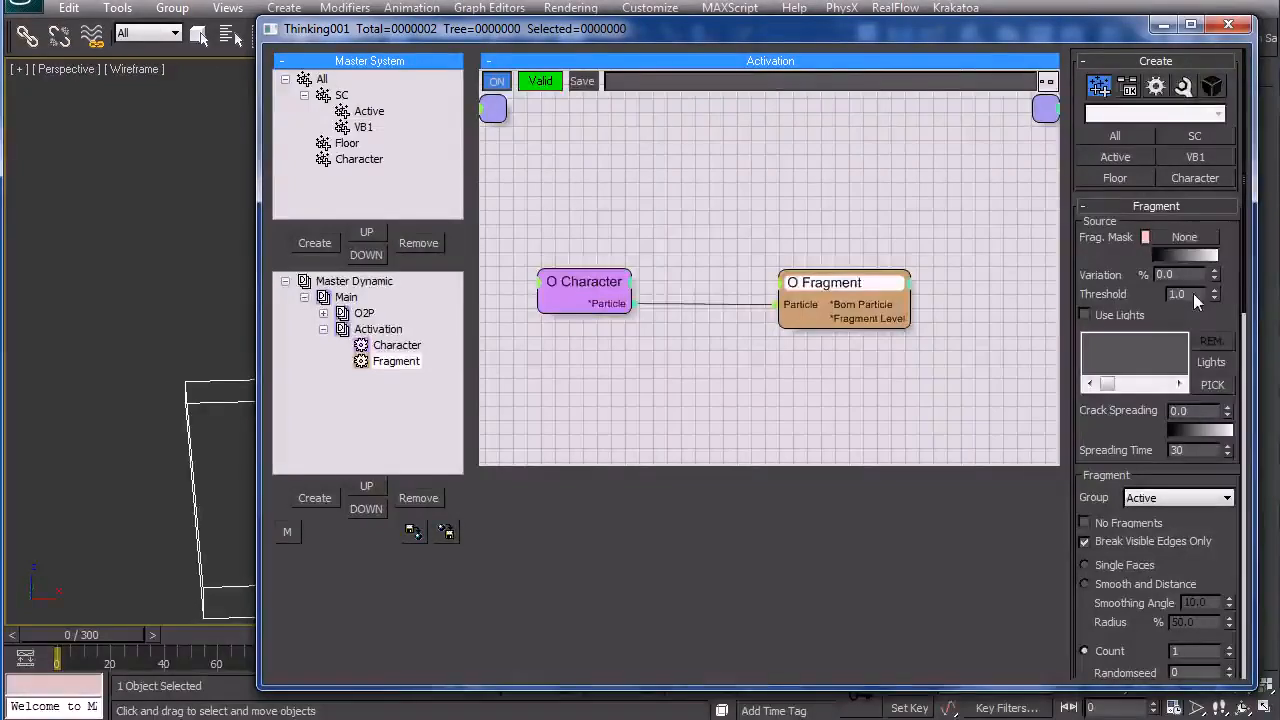
pyautogui.middleClick(188, 411)
pyautogui.scroll(-5, 188, 411)
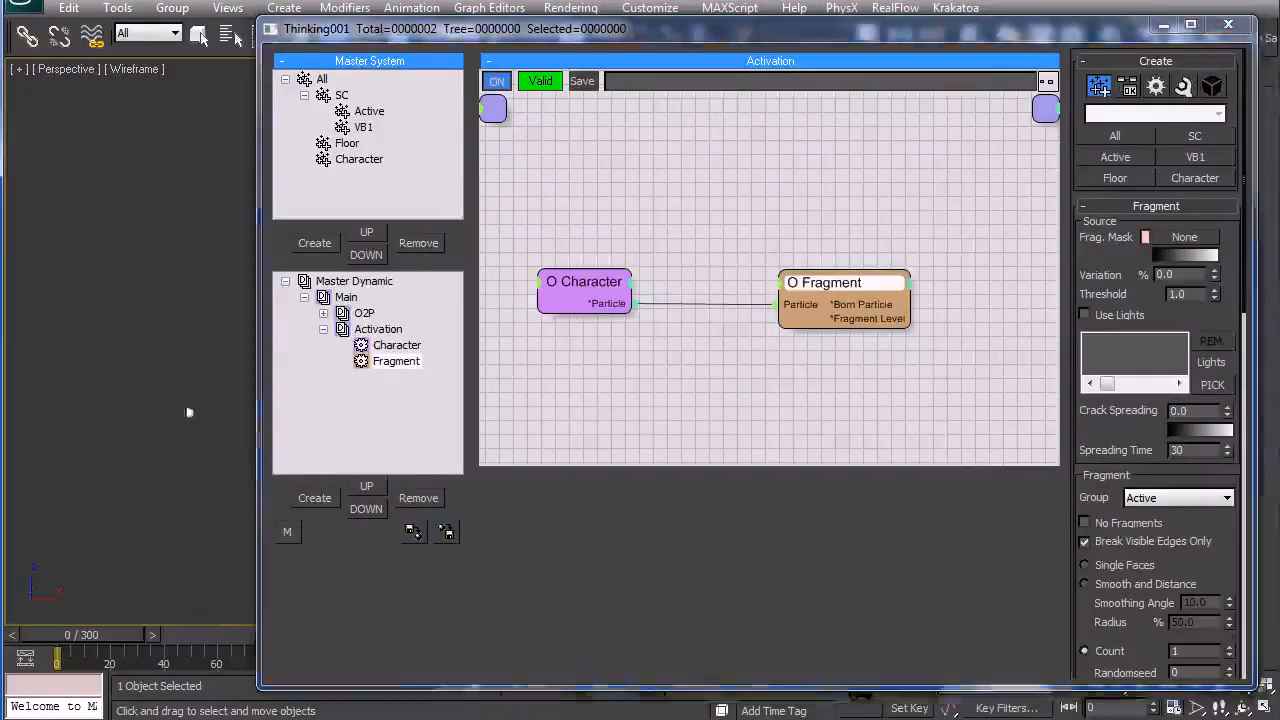
pyautogui.moveTo(188, 411); pyautogui.dragTo(179, 411, button='middle')
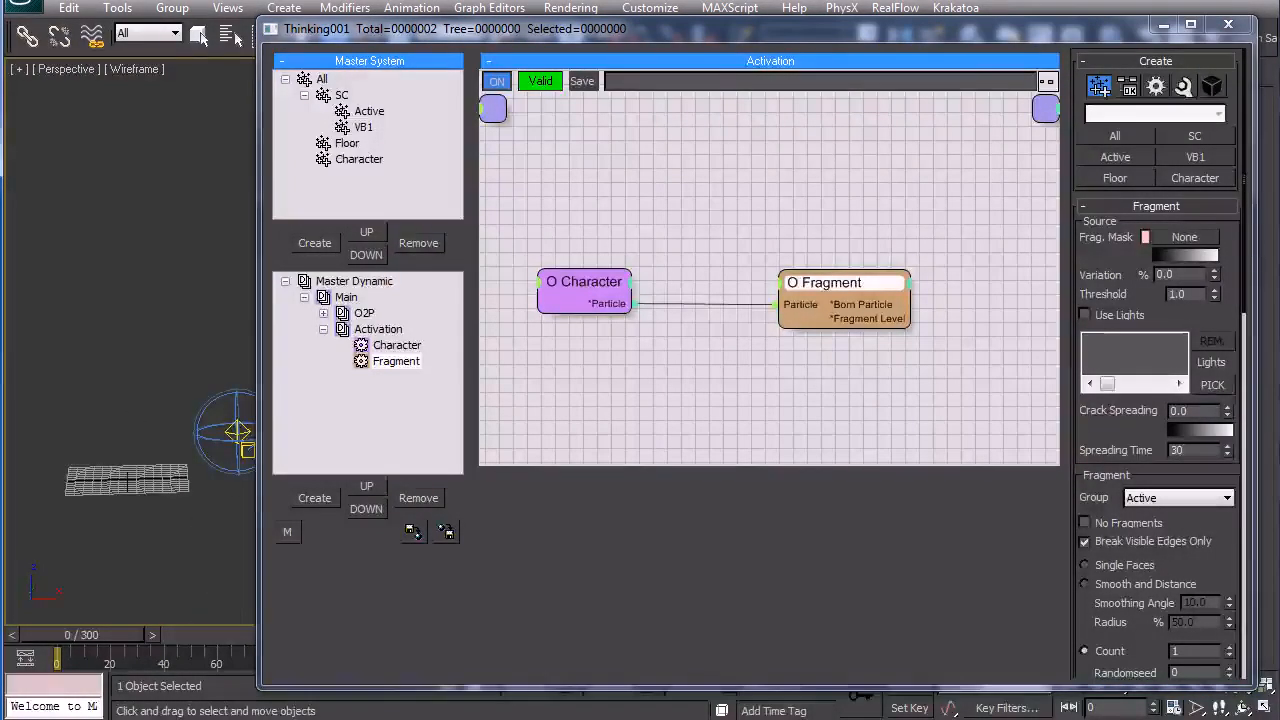
pyautogui.click(1192, 294)
pyautogui.write('0')
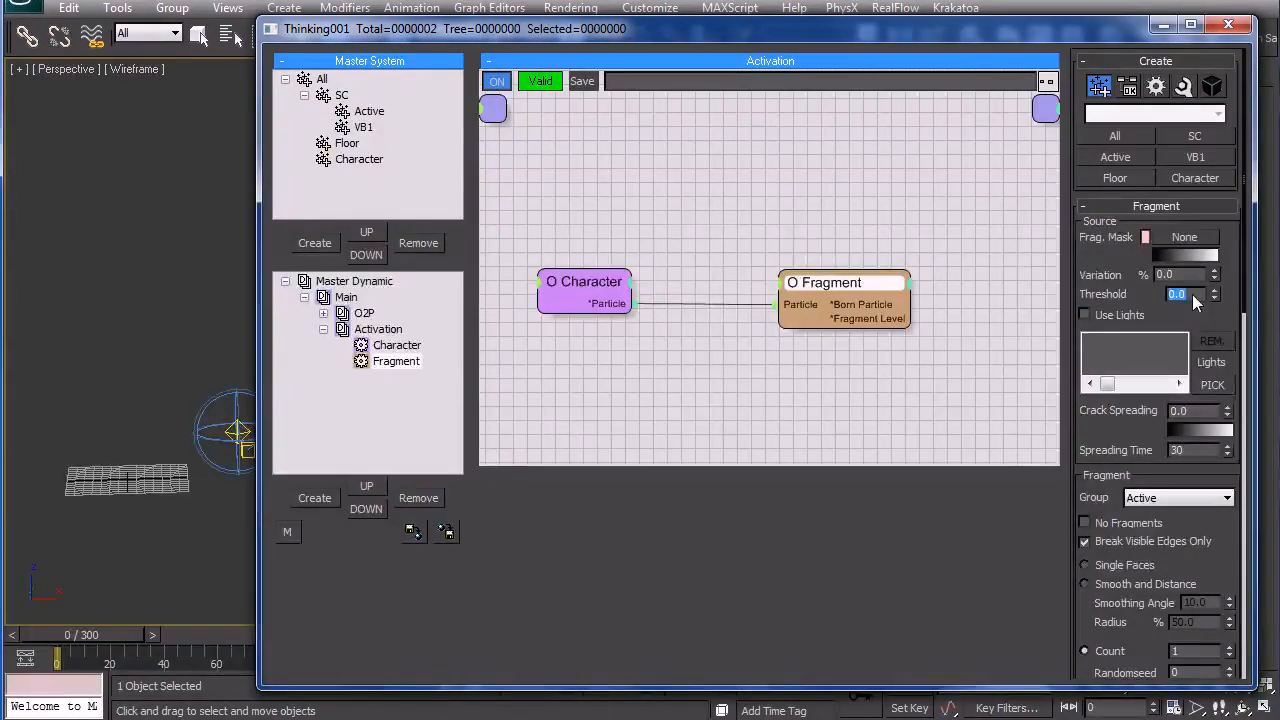
pyautogui.write('0.')
pyautogui.press('BackSpace')
pyautogui.write('03')
pyautogui.click(1086, 315)
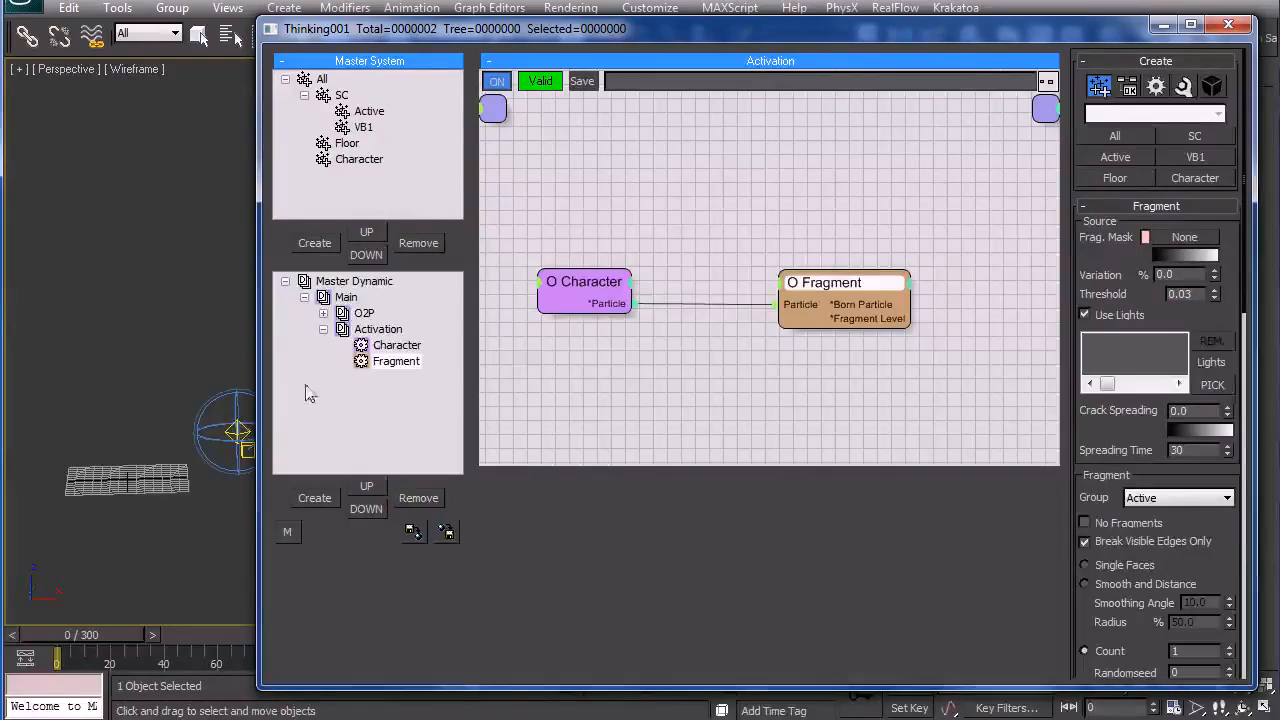
# - Add the omni light Omni001 to the Fragment operator's list of activation lights
pyautogui.click(235, 429)
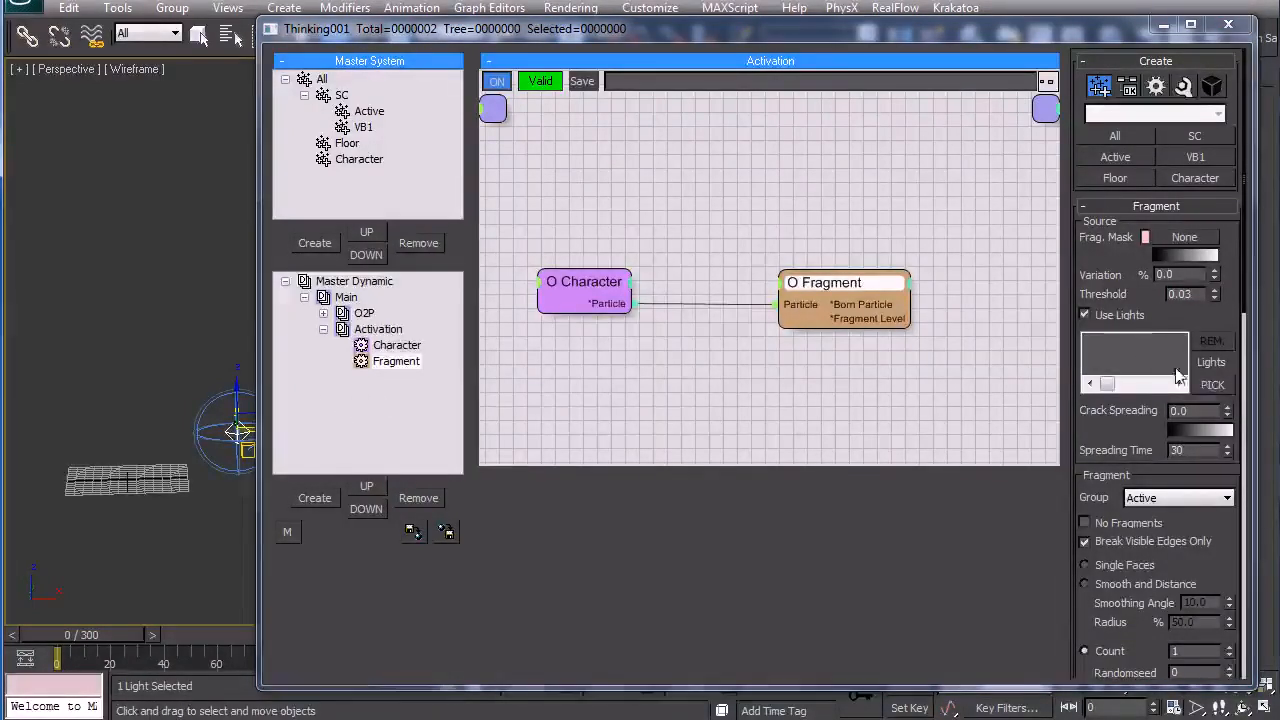
pyautogui.click(1210, 384)
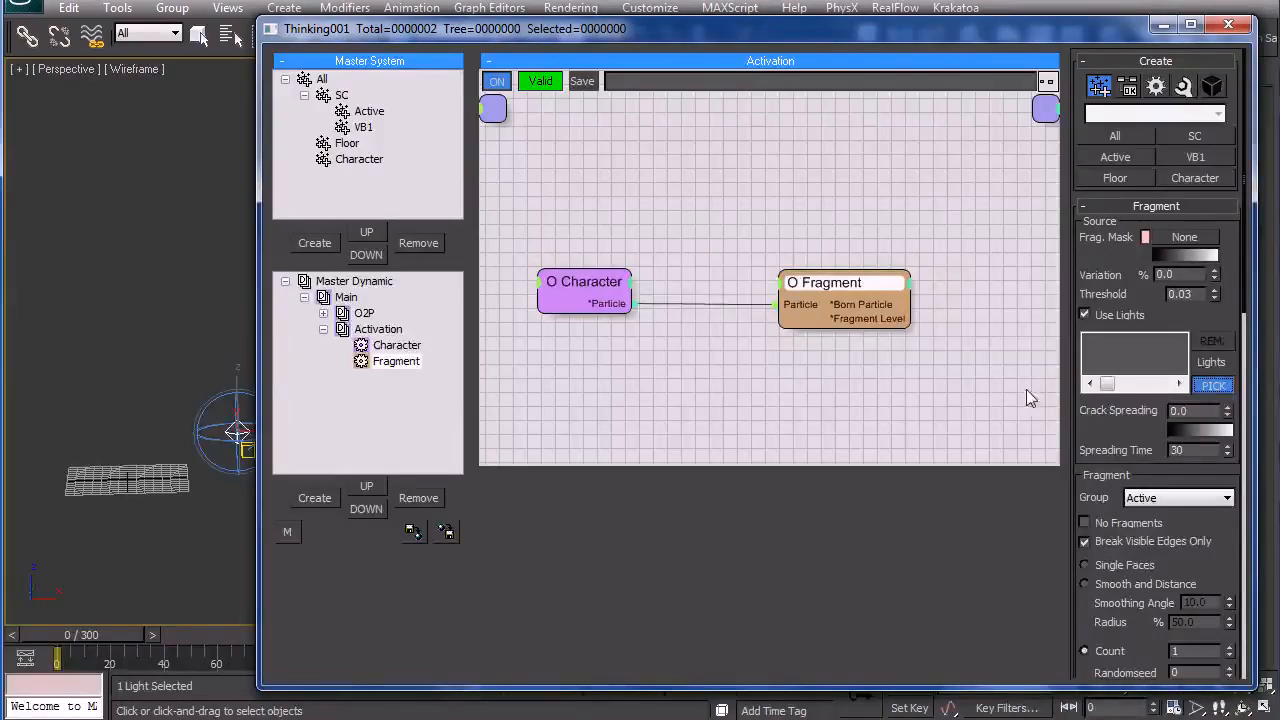
pyautogui.click(233, 430)
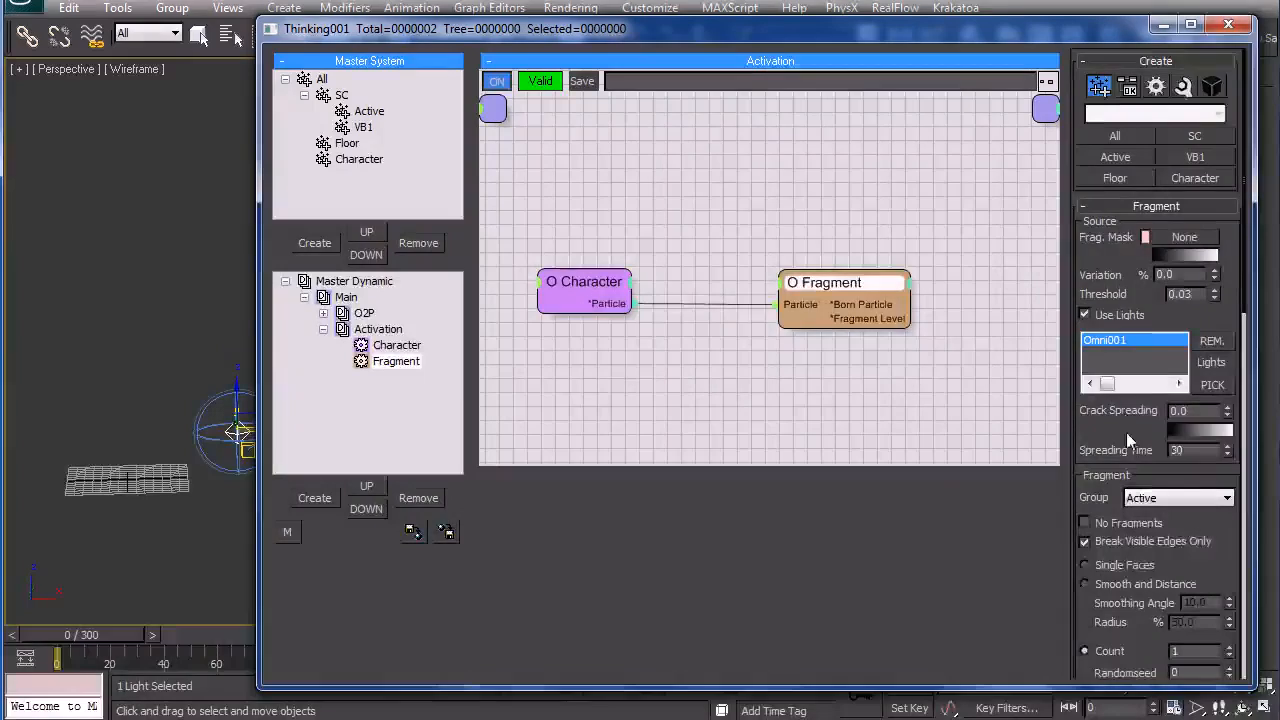
pyautogui.scroll(-3, 1133, 350)
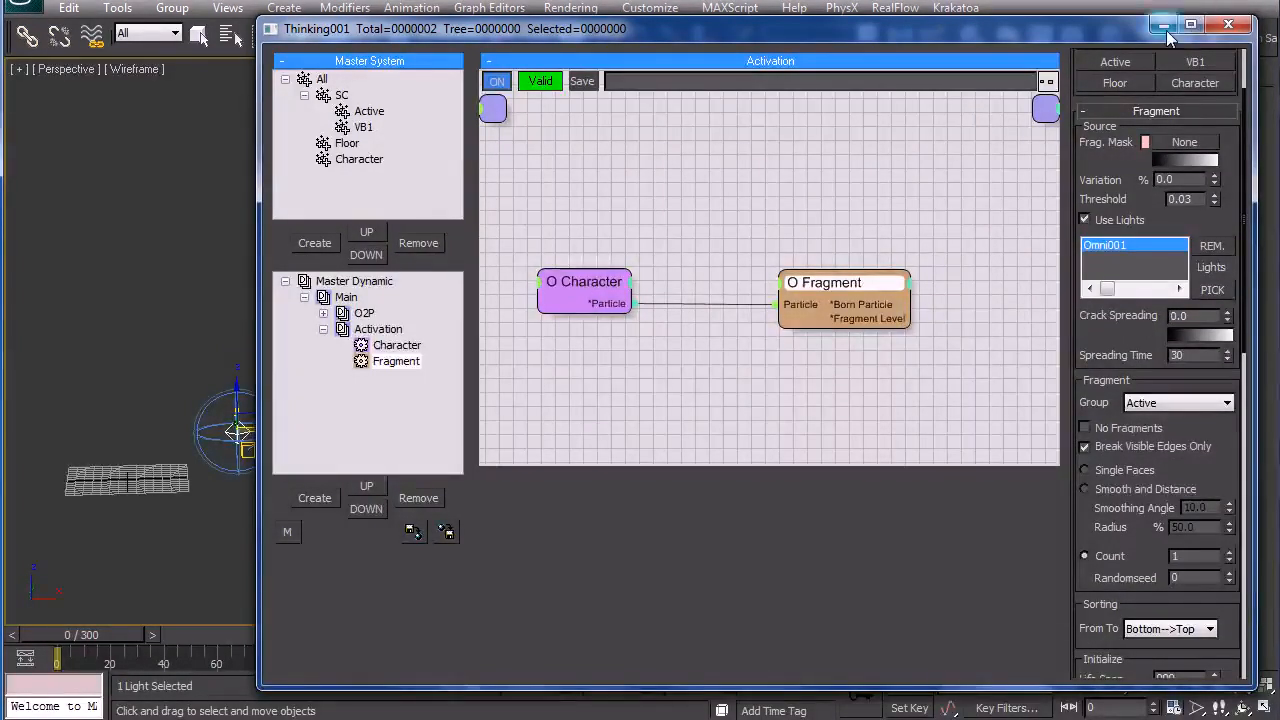
pyautogui.rightClick(323, 303)
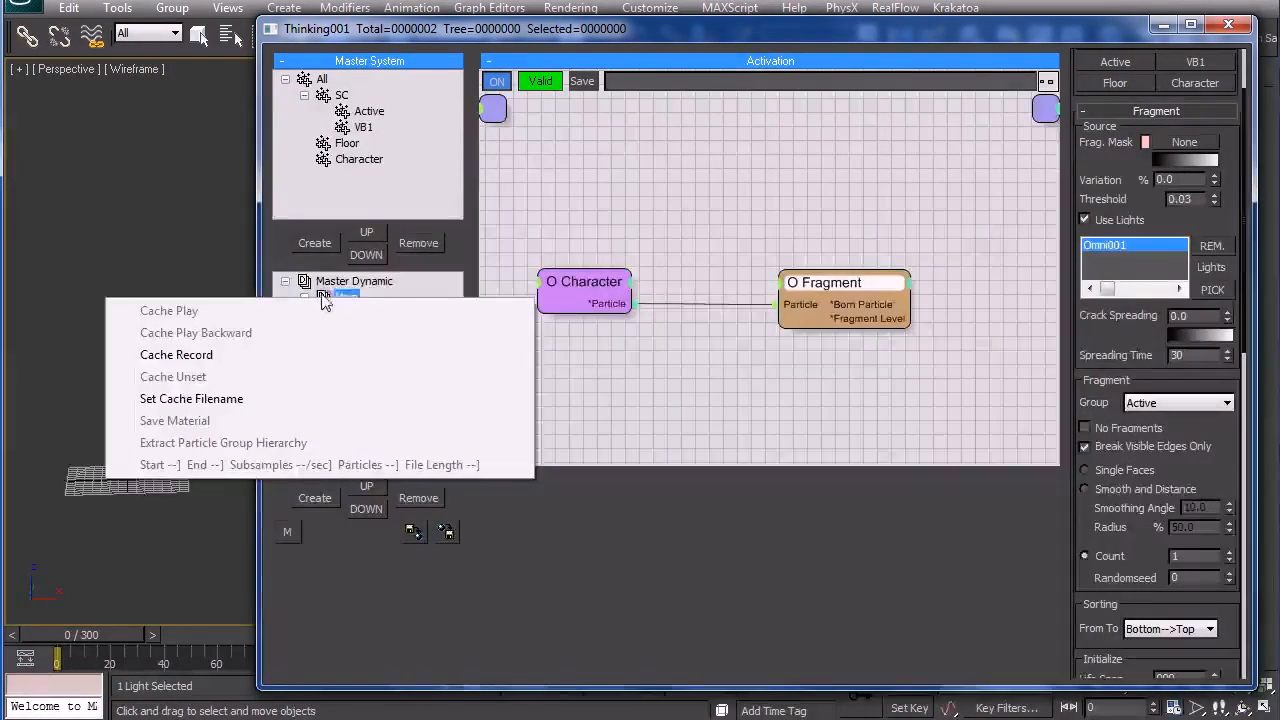
pyautogui.click(369, 571)
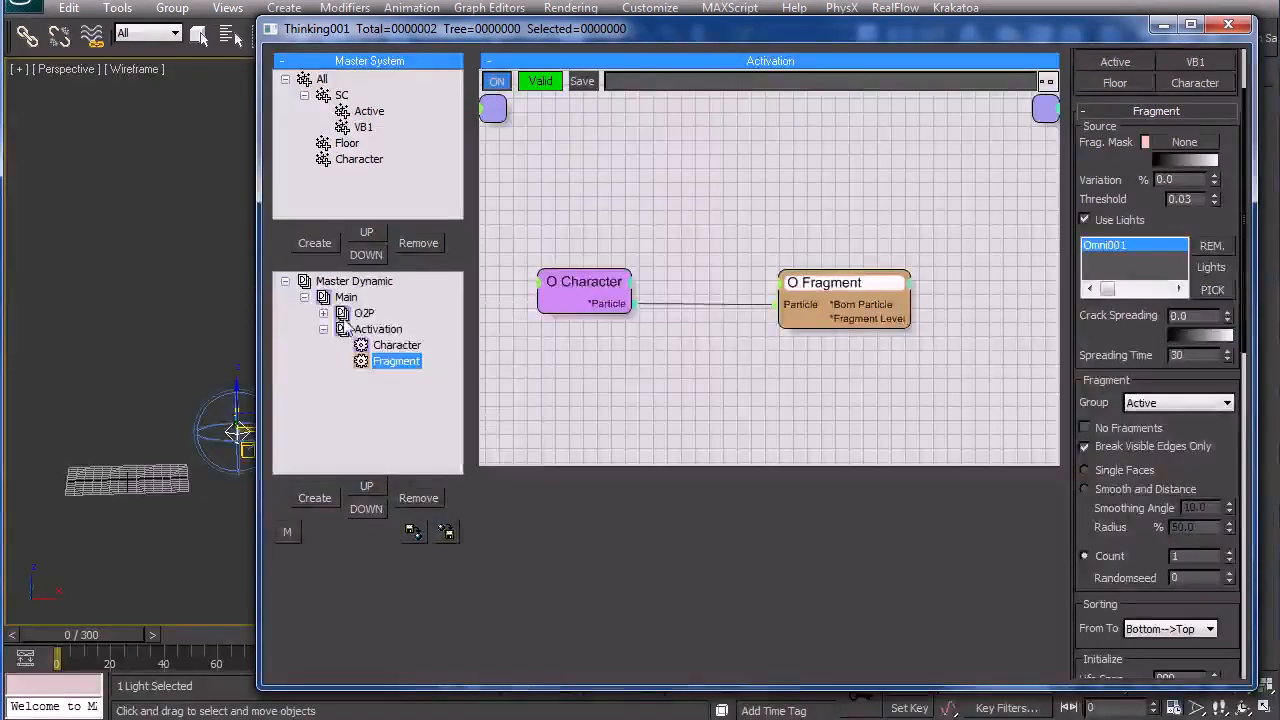
pyautogui.click(304, 297)
pyautogui.click(305, 297)
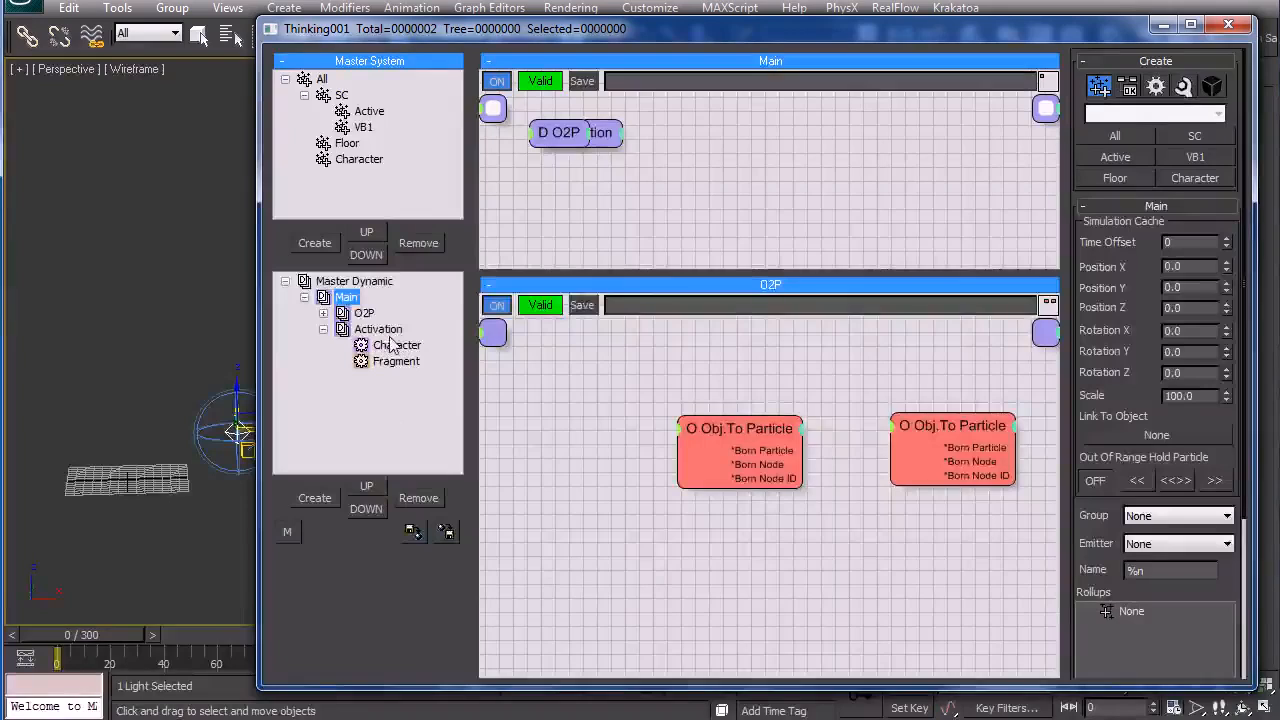
pyautogui.click(305, 297)
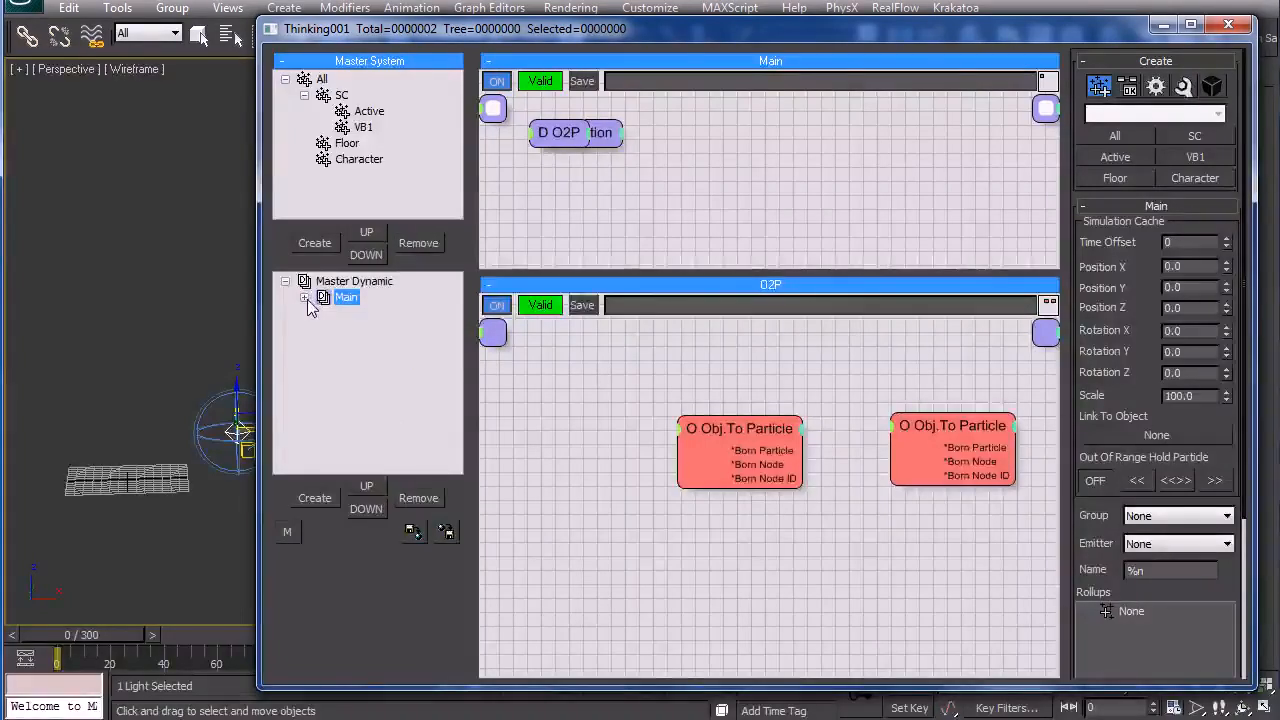
pyautogui.click(305, 297)
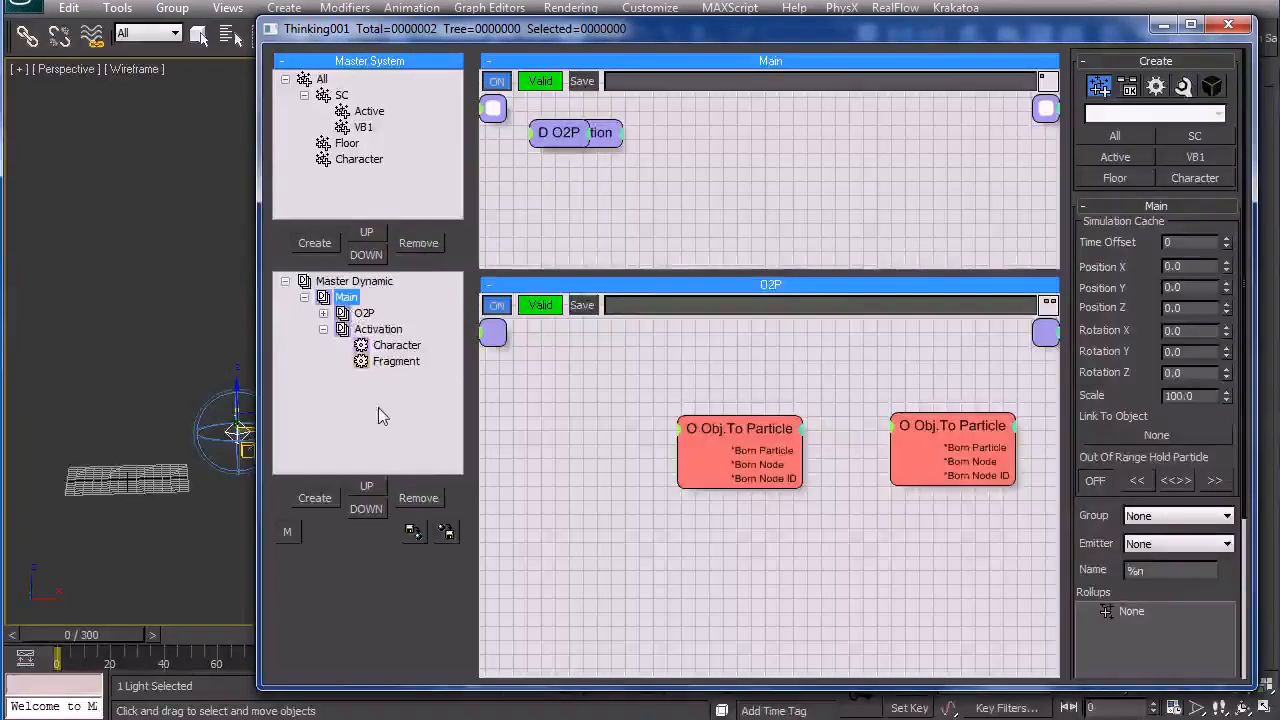
# - Record a simulation cache for the Main dynamic set and switch it to cache playback
pyautogui.rightClick(323, 299)
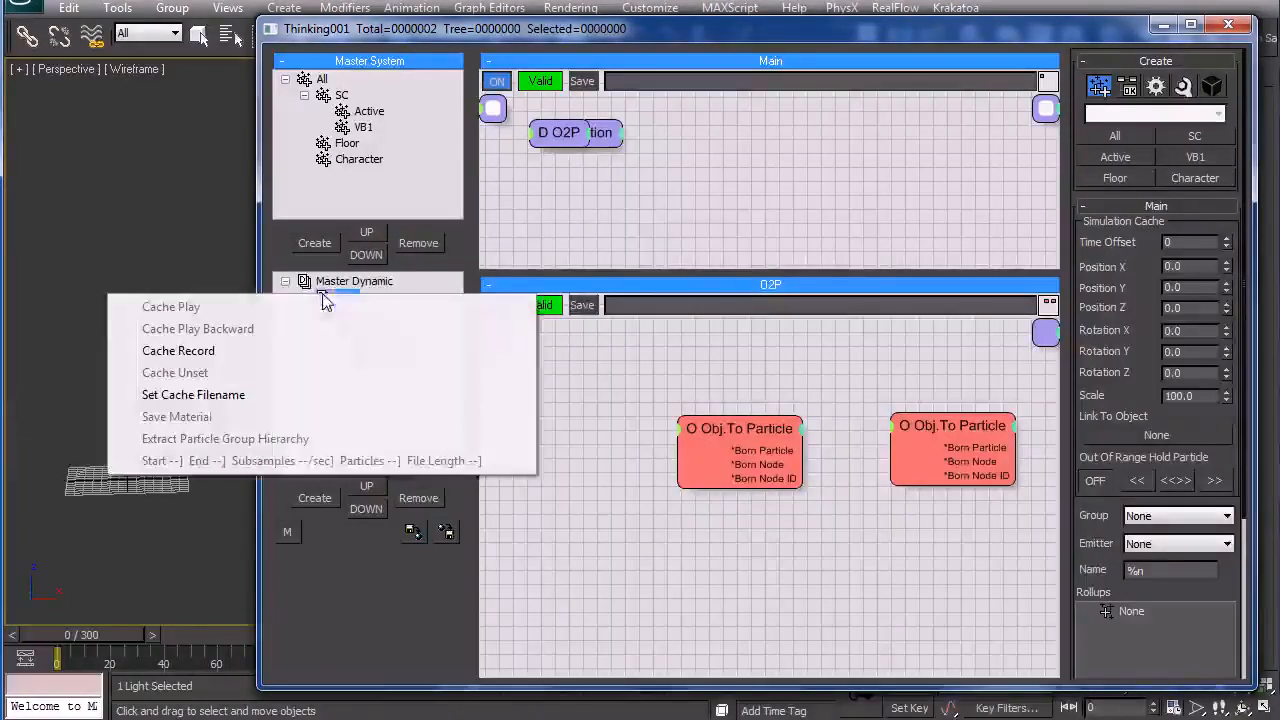
pyautogui.click(307, 350)
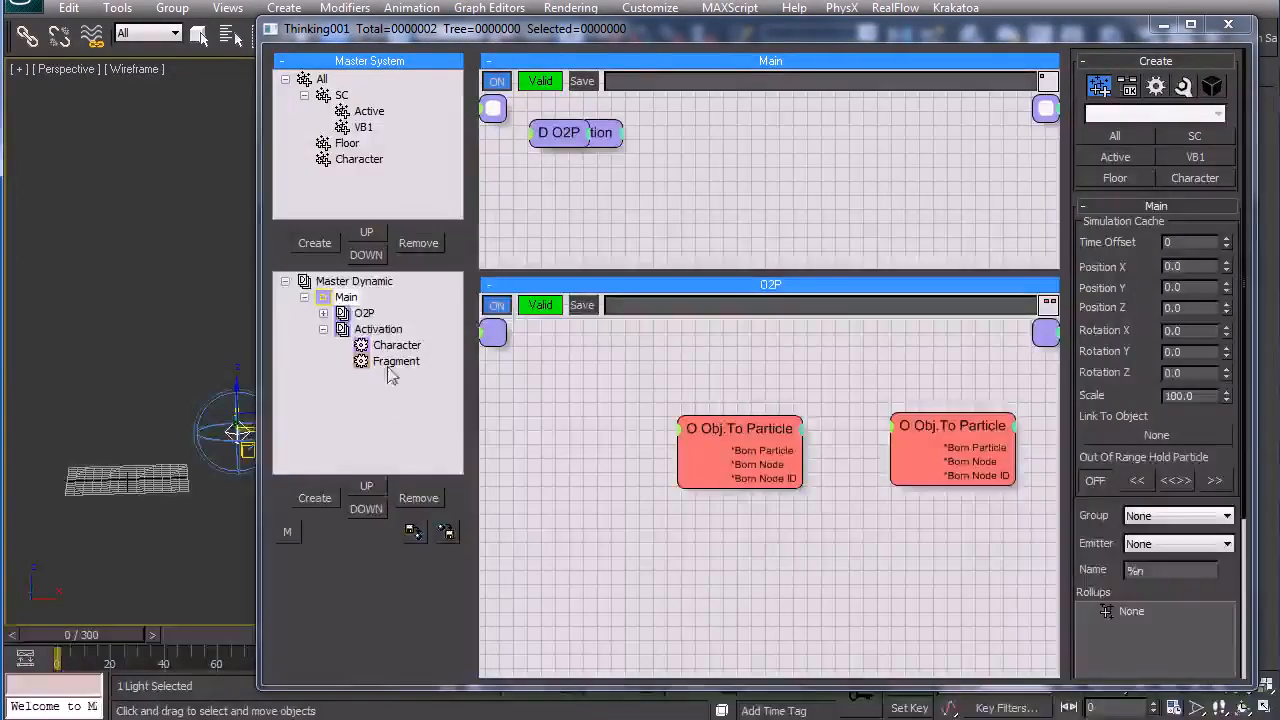
pyautogui.rightClick(323, 298)
pyautogui.click(297, 357)
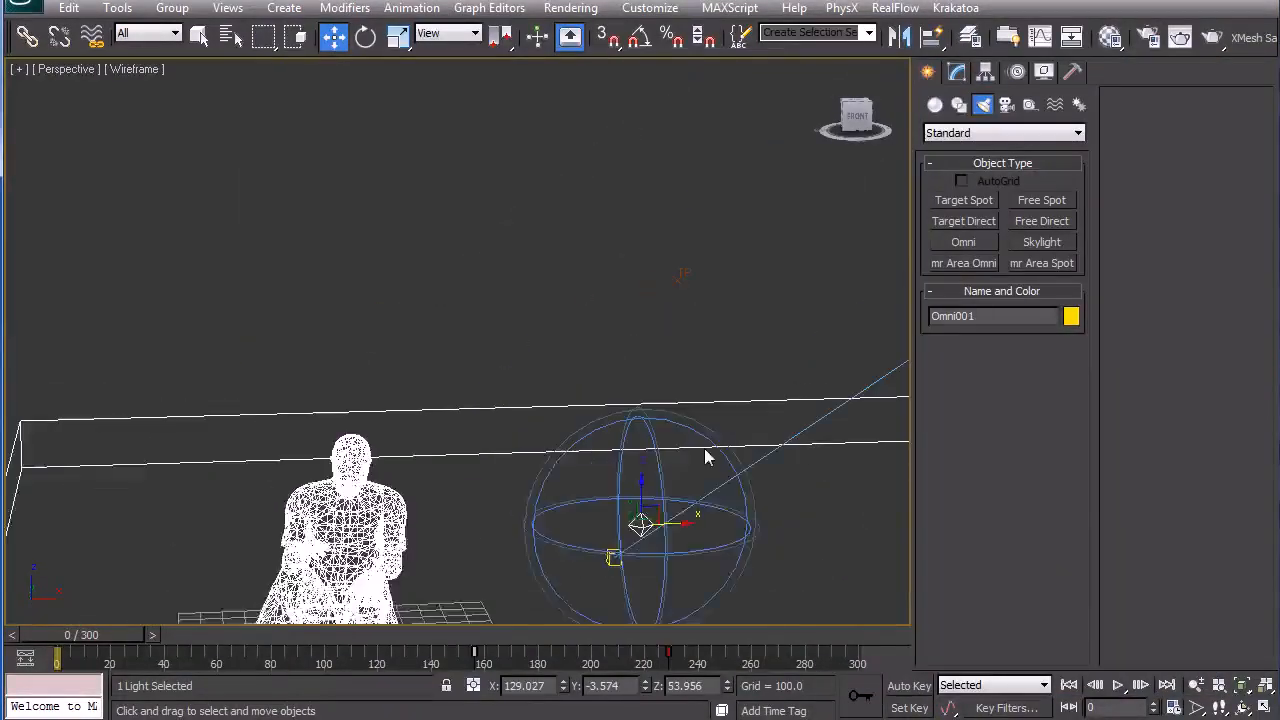
# - Scrub the timeline to frame 199 to check the omni light's pass over the character
pyautogui.moveTo(704, 448); pyautogui.dragTo(671, 251, button='middle')
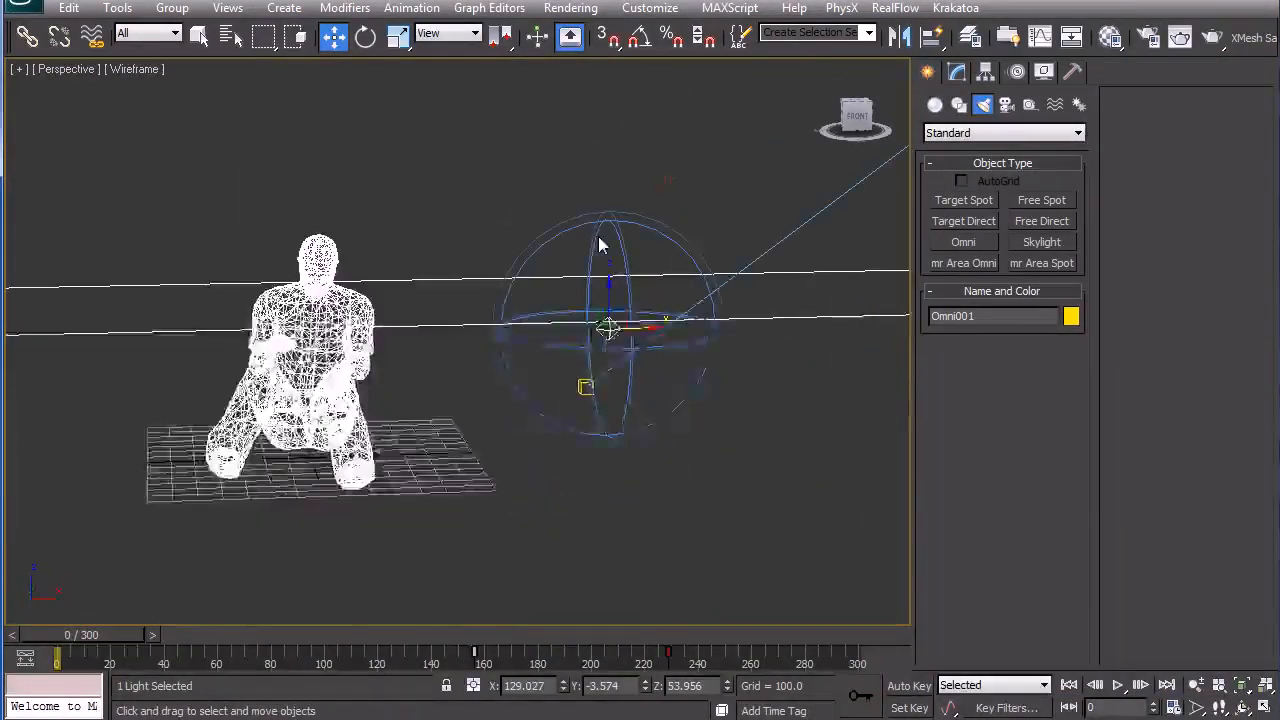
pyautogui.moveTo(74, 636); pyautogui.dragTo(590, 645)
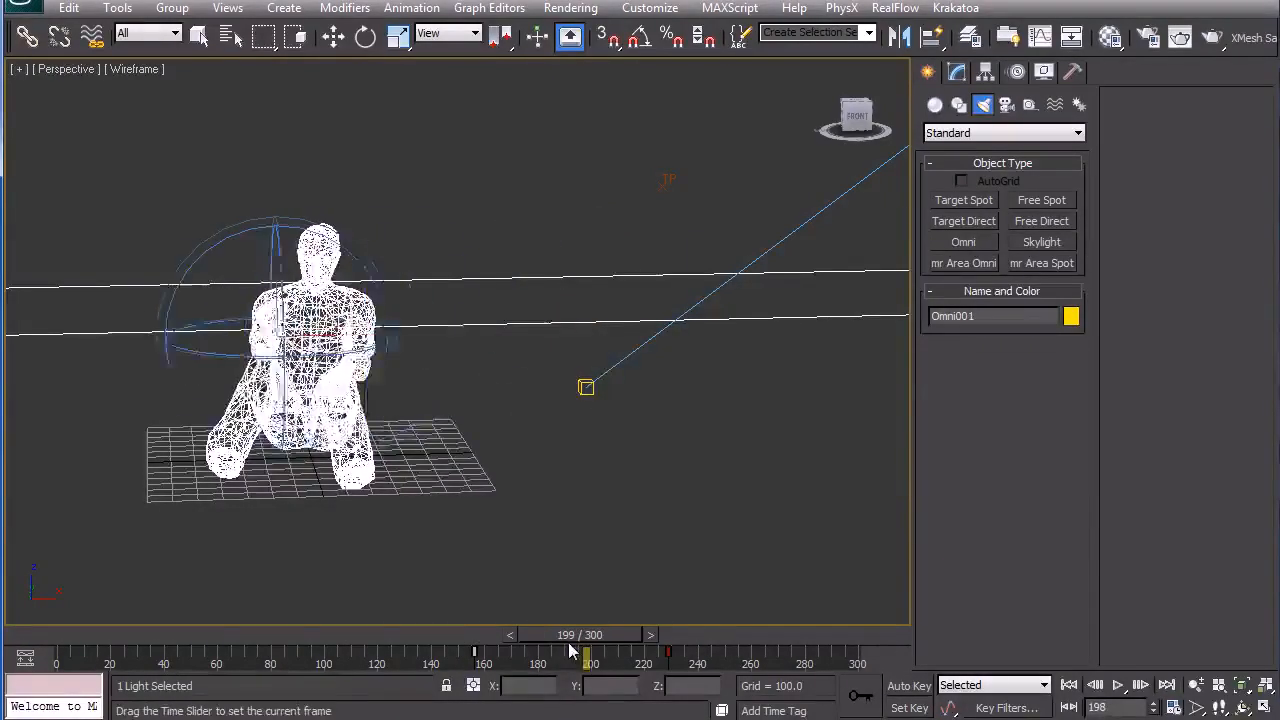
pyautogui.press('w')
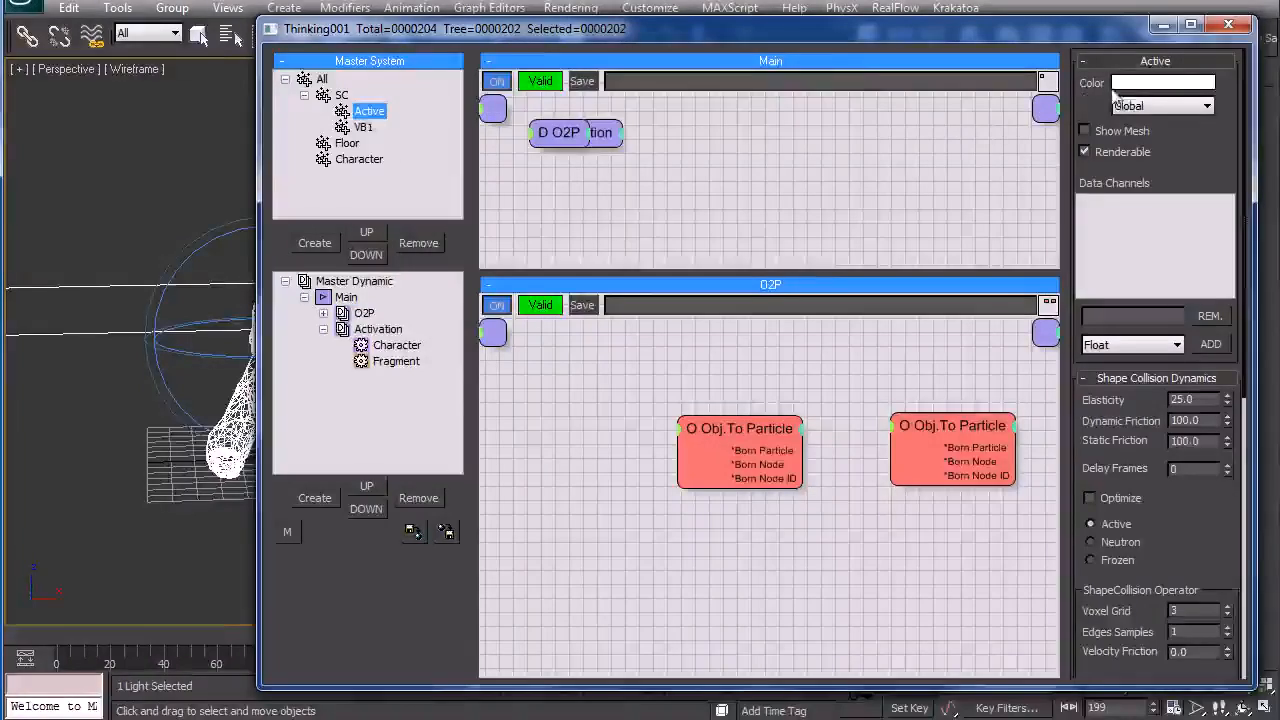
# - Set the Active particle group's colour to red (255, 34, 34) and scrub to frame 300 to inspect the activated fragments
pyautogui.click(1150, 82)
pyautogui.click(568, 110)
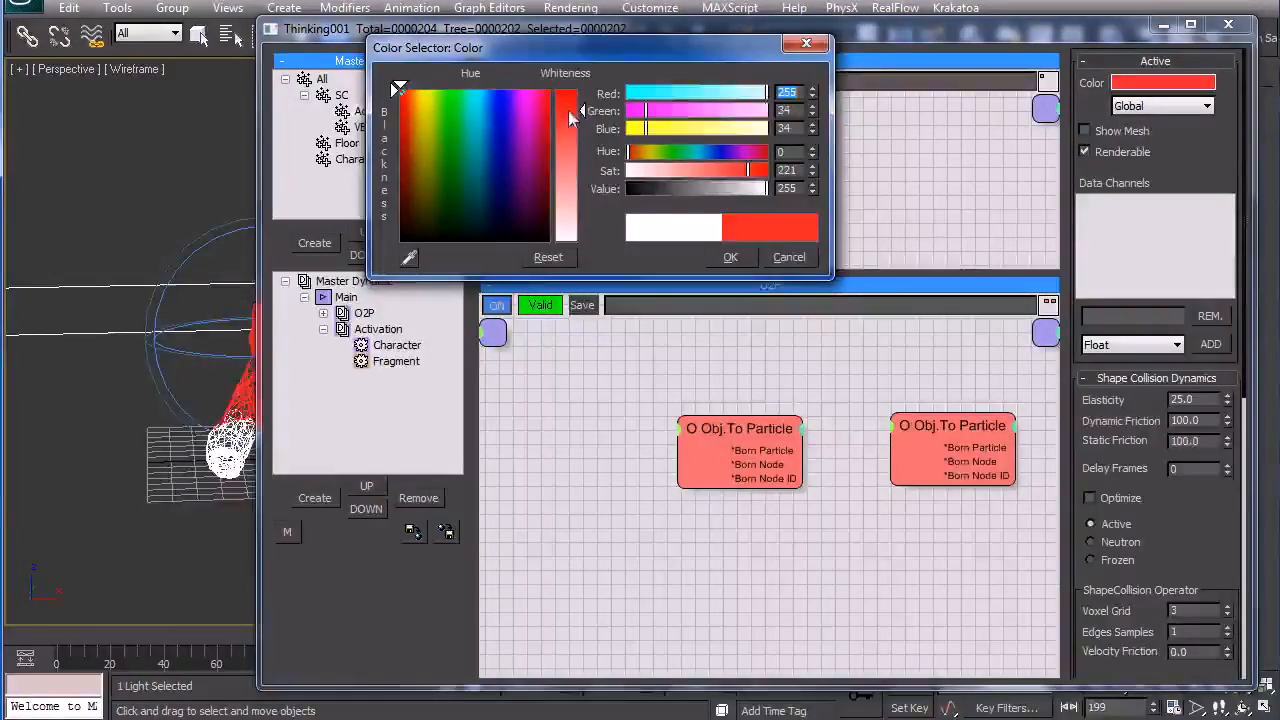
pyautogui.click(733, 262)
pyautogui.click(1163, 24)
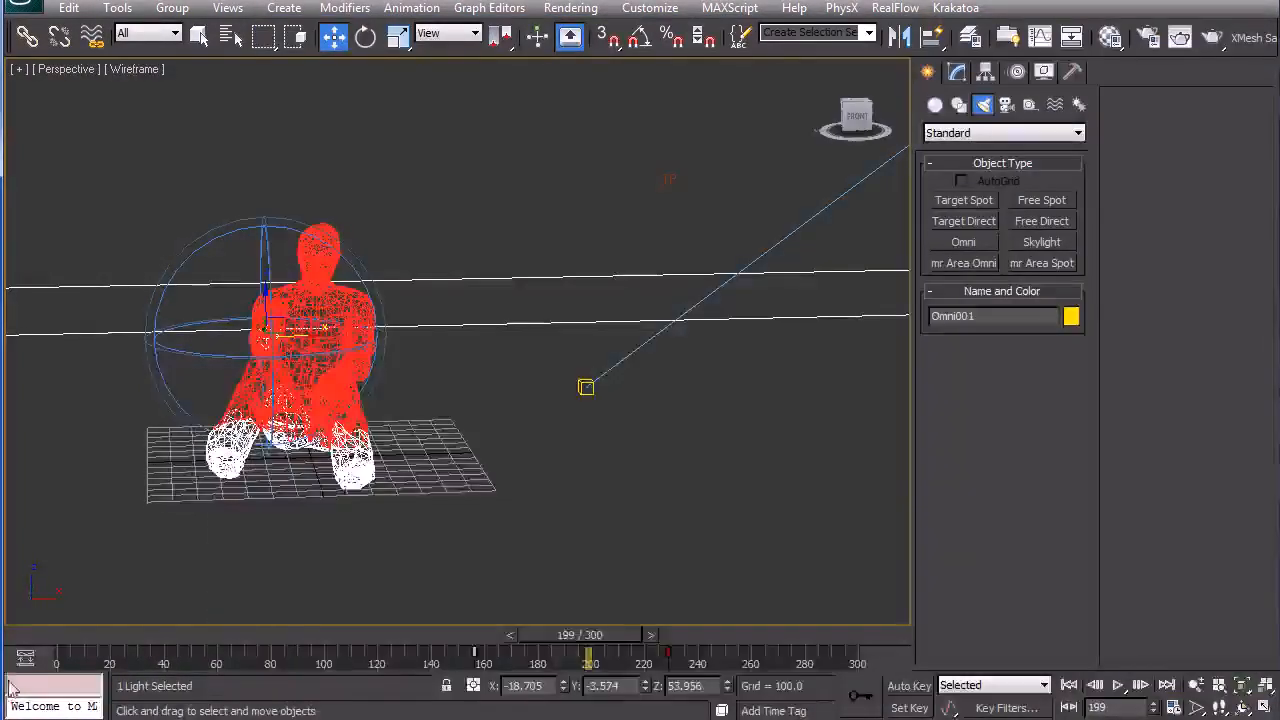
pyautogui.moveTo(545, 635)
pyautogui.mouseDown()
pyautogui.moveTo(220, 635)
pyautogui.moveTo(740, 636)
pyautogui.moveTo(806, 663)
pyautogui.mouseUp()
pyautogui.press('w')
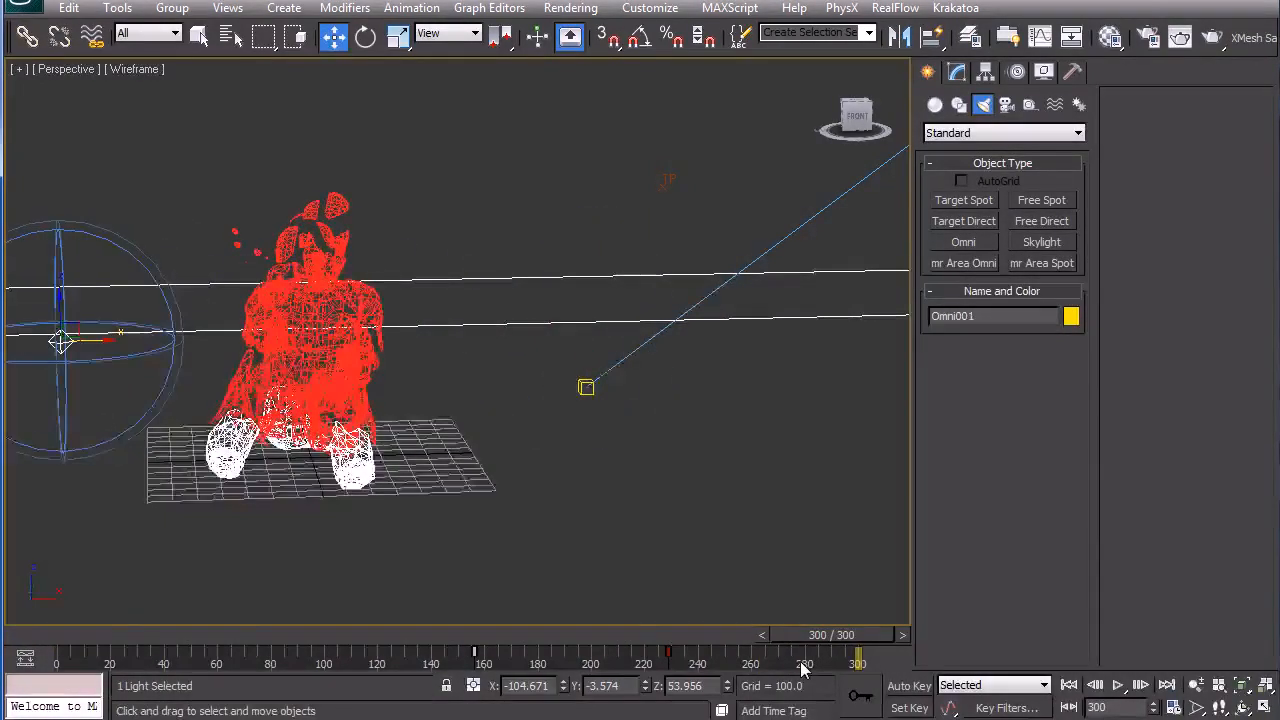
# - Display the perspective viewport in Realistic shading and scrub from frame 0 to about frame 217 to review the fragmentation
pyautogui.press('F3')
pyautogui.scroll(-3, 452, 421)
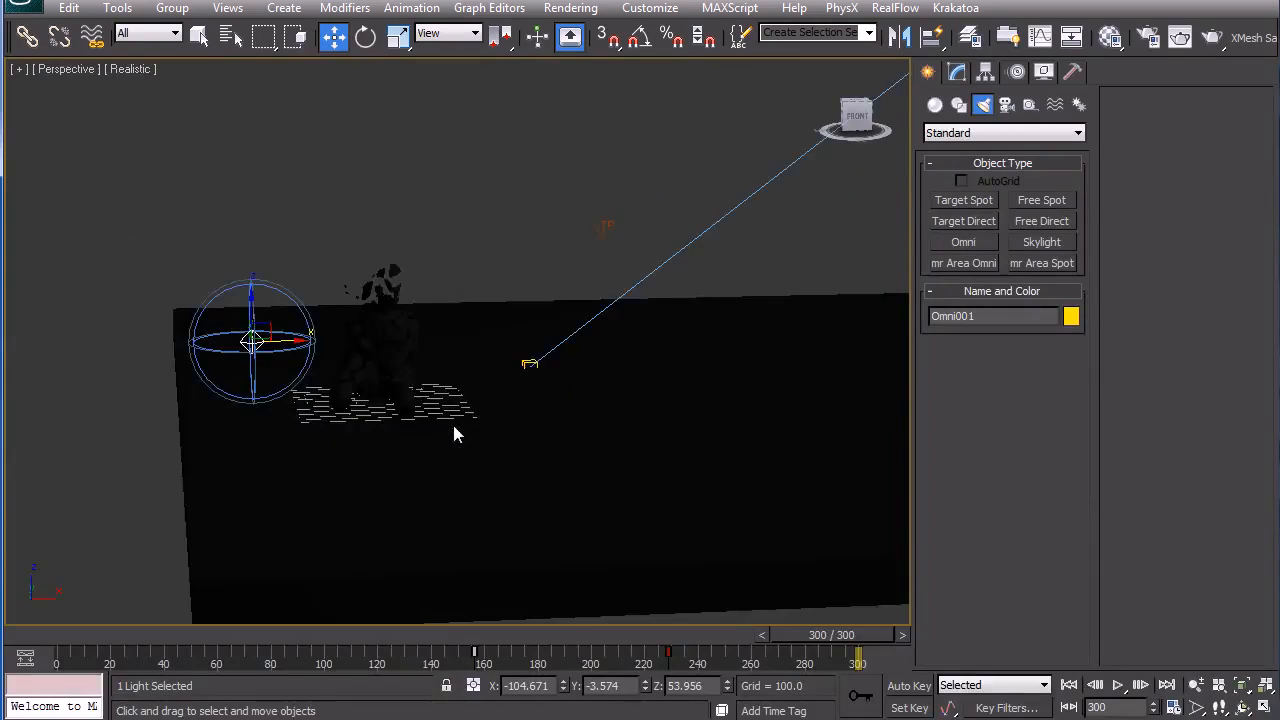
pyautogui.scroll(-2, 418, 492)
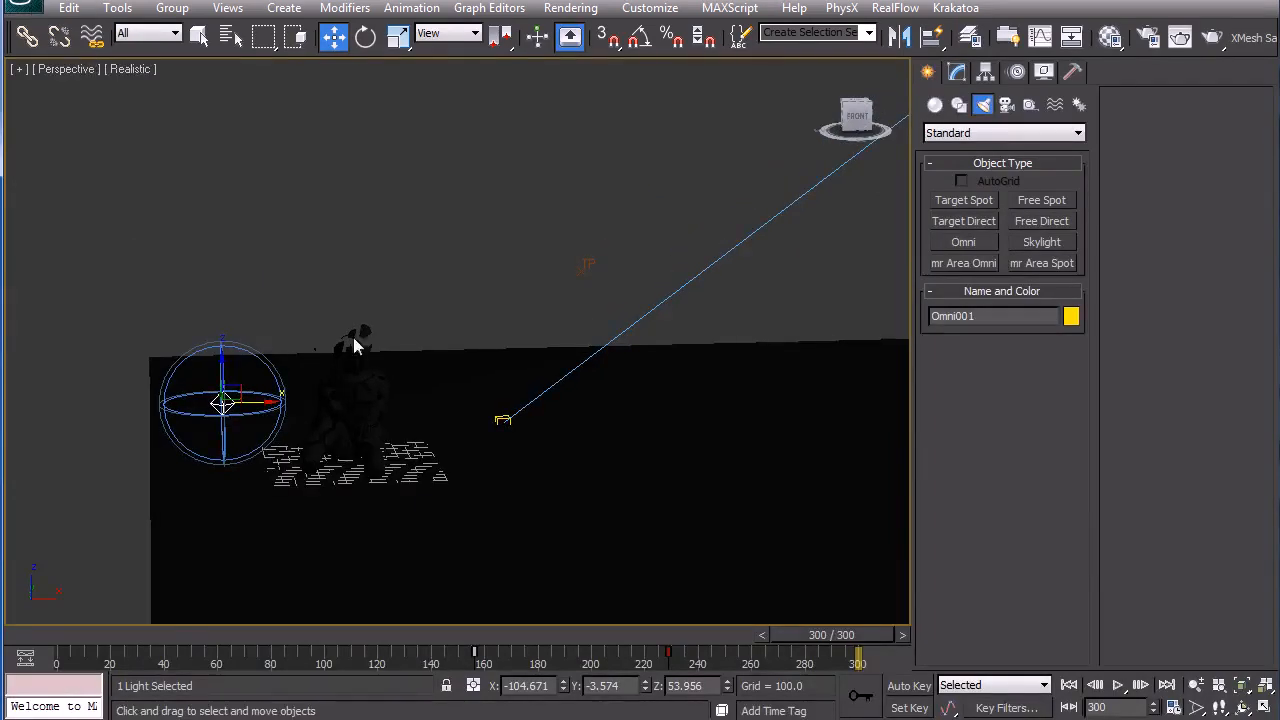
pyautogui.click(52, 639)
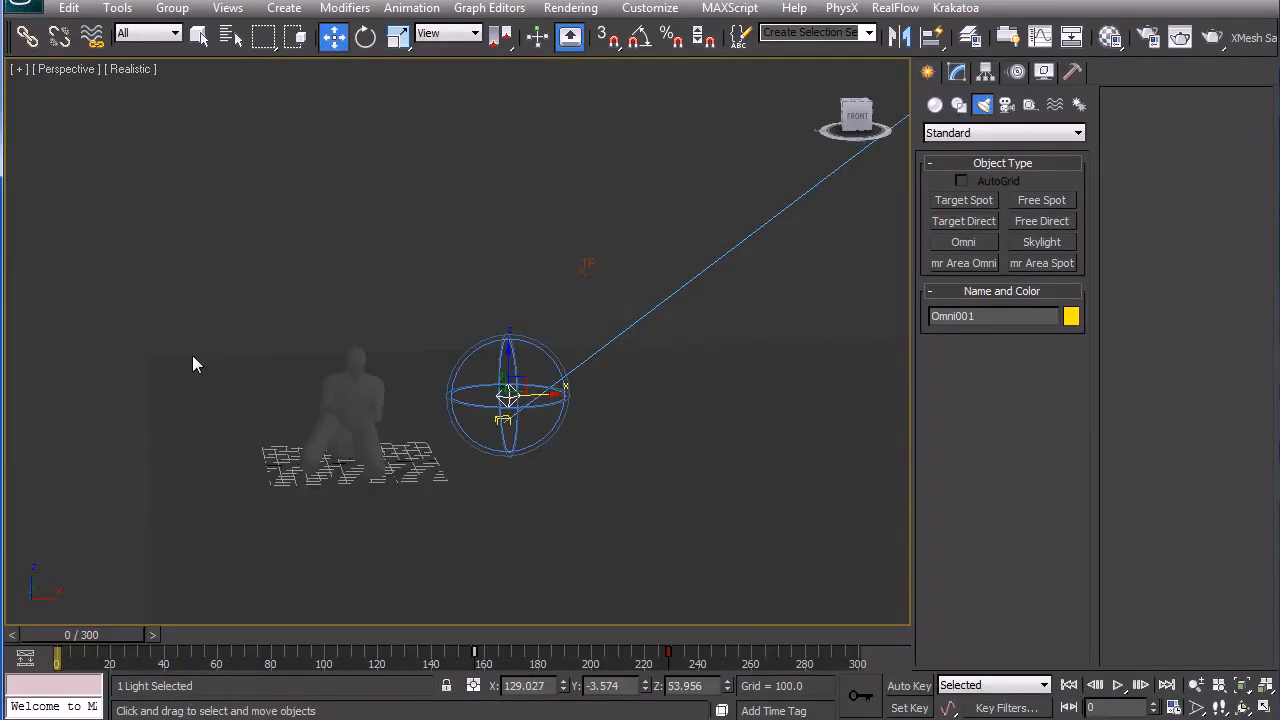
pyautogui.moveTo(96, 636); pyautogui.dragTo(600, 640)
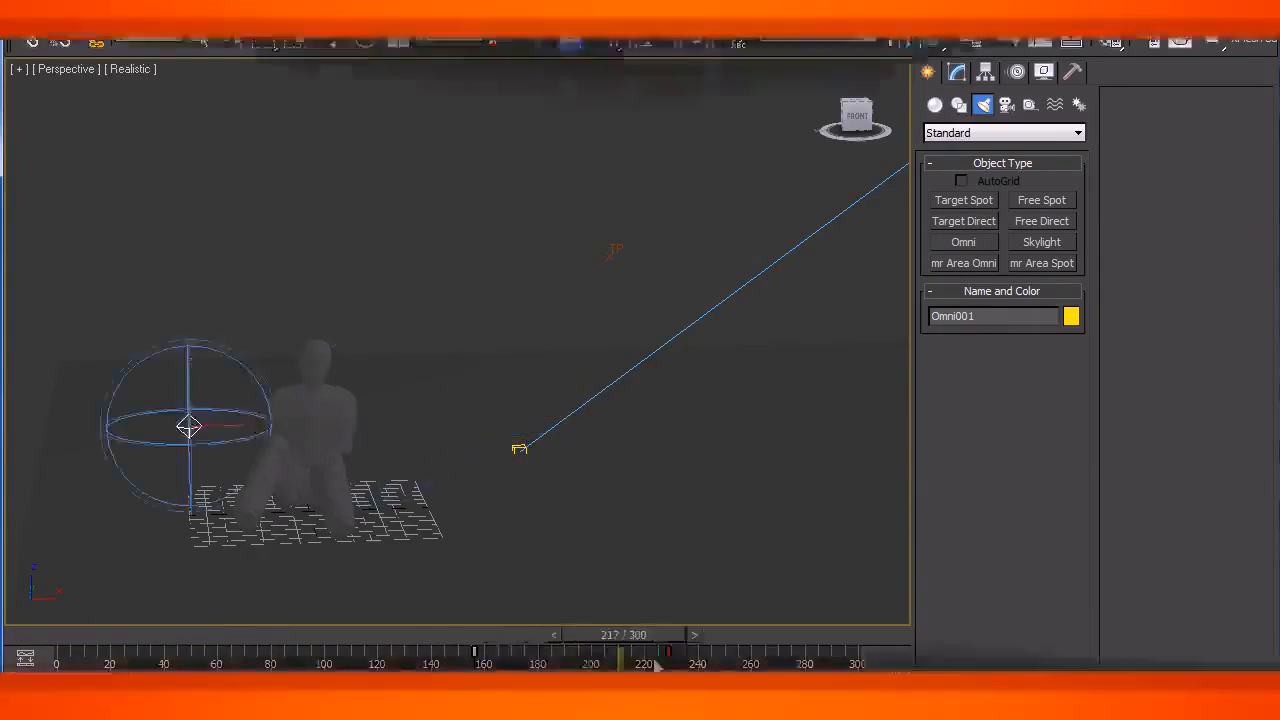